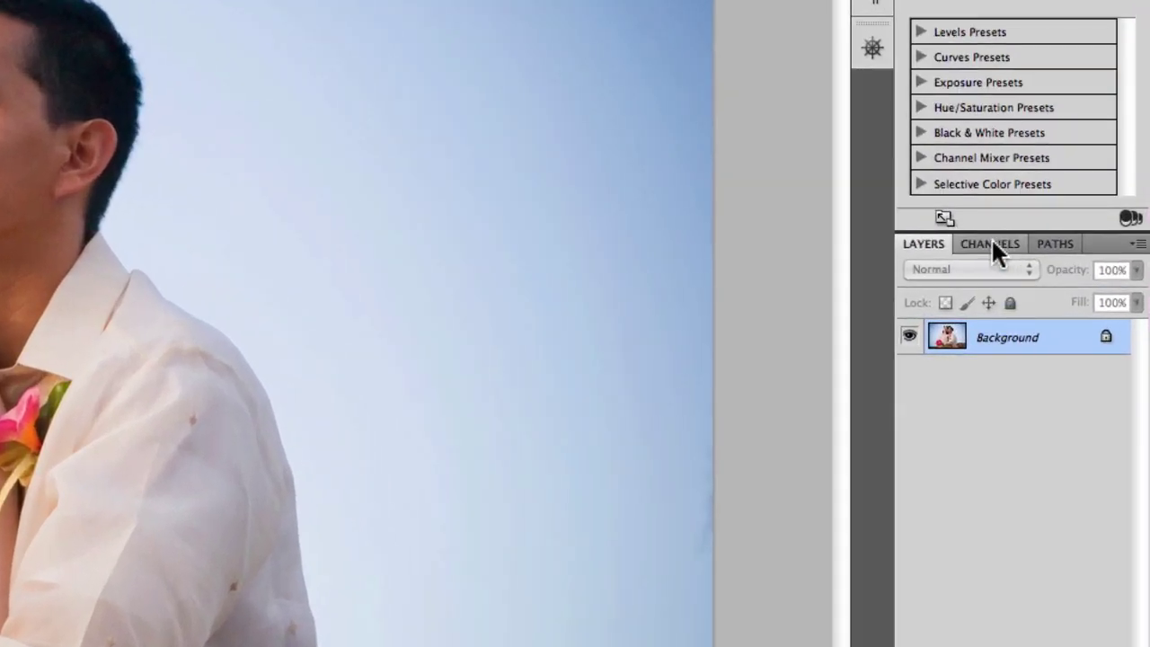
Examine the Red, Green and Blue channels one by one to compare how strongly the couple contrasts with the sky
left_click(1069, 281)
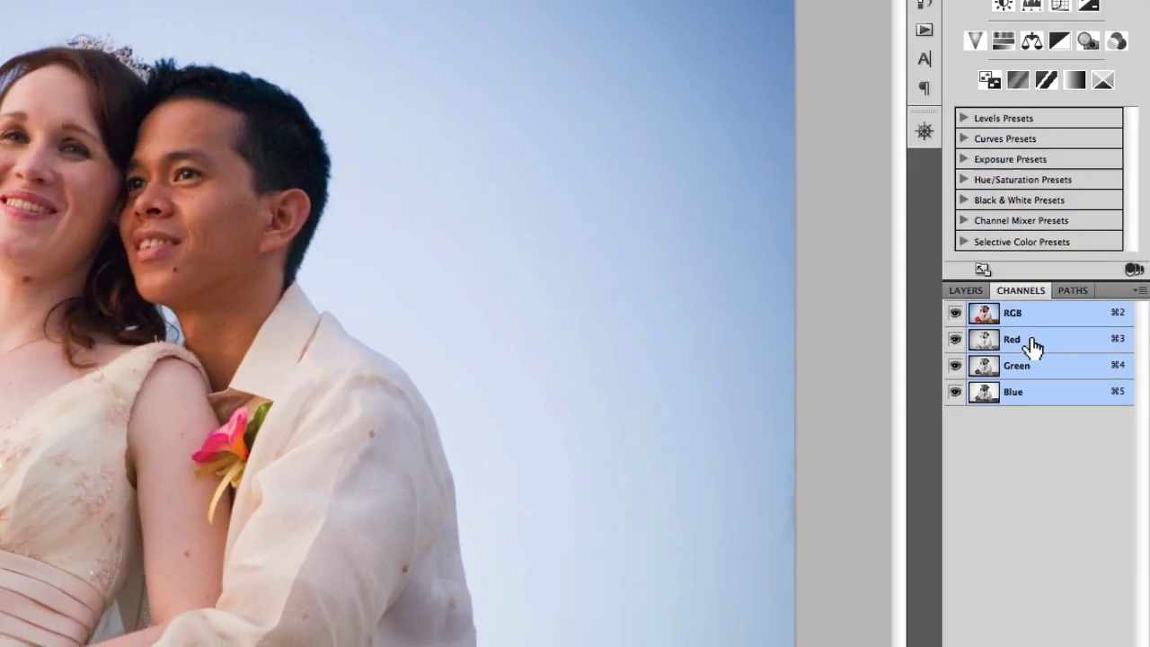
left_click(1000, 304)
left_click(1015, 344)
left_click(1053, 406)
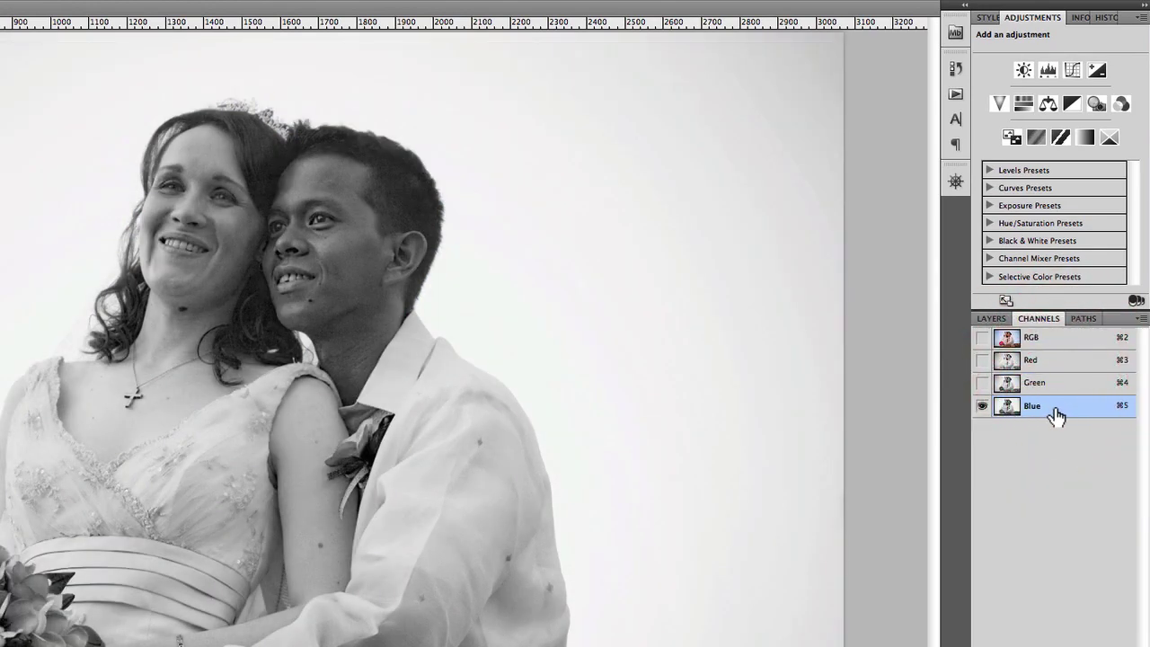
left_click(1053, 361)
left_click(1058, 383)
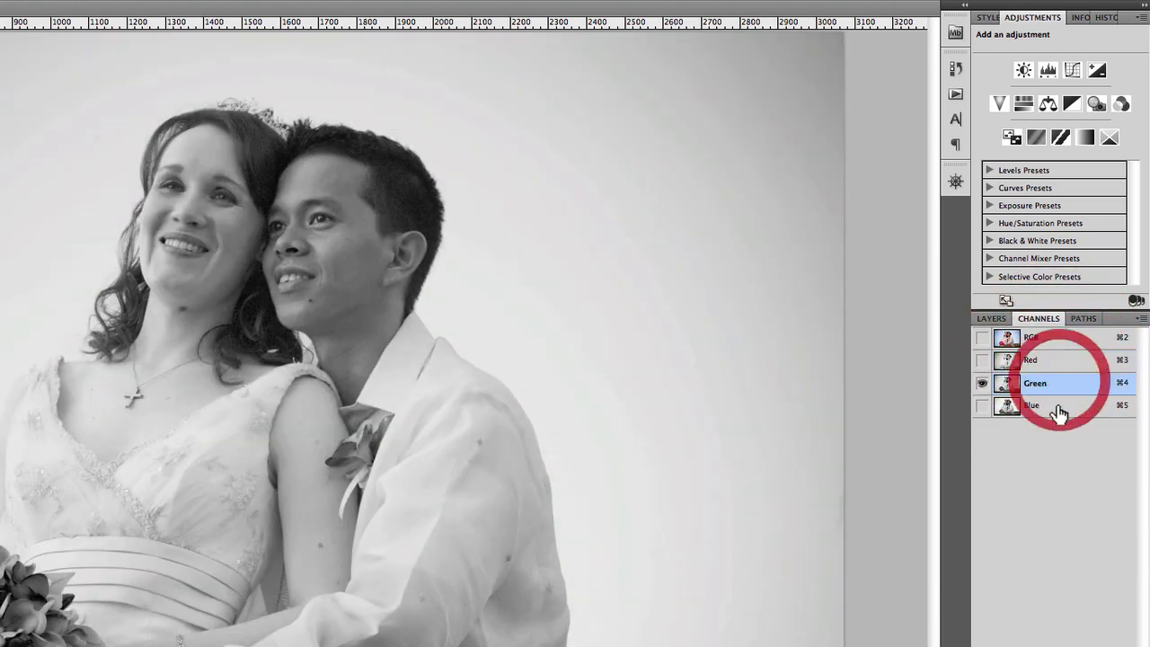
left_click(1060, 409)
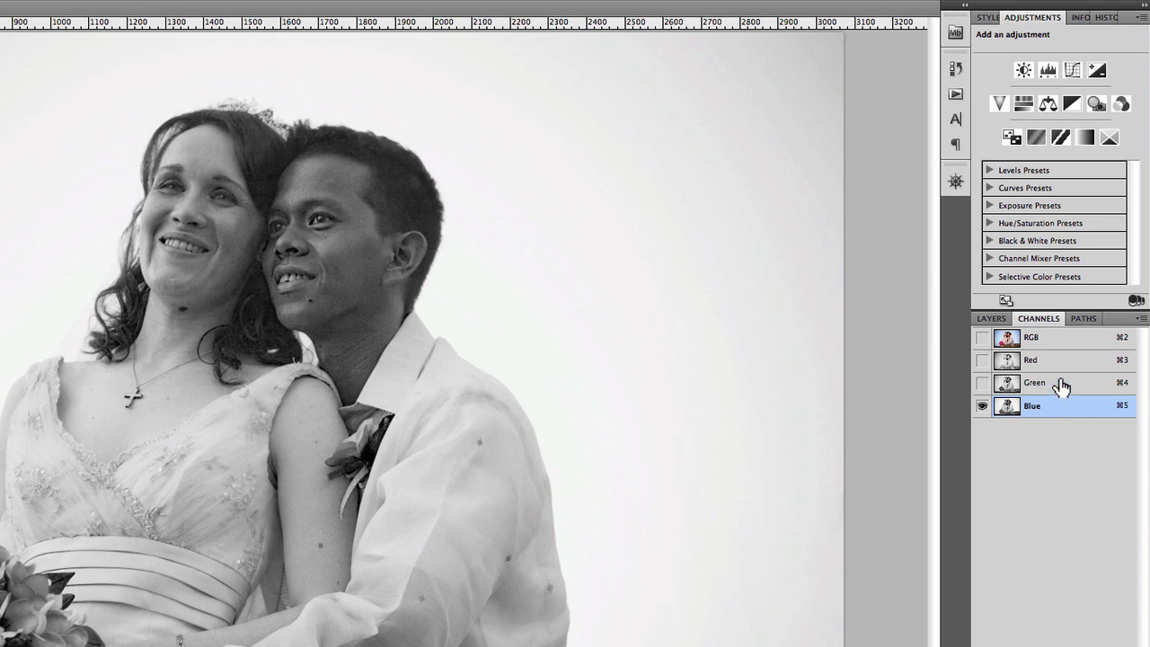
left_click(1060, 384)
left_click(1056, 361)
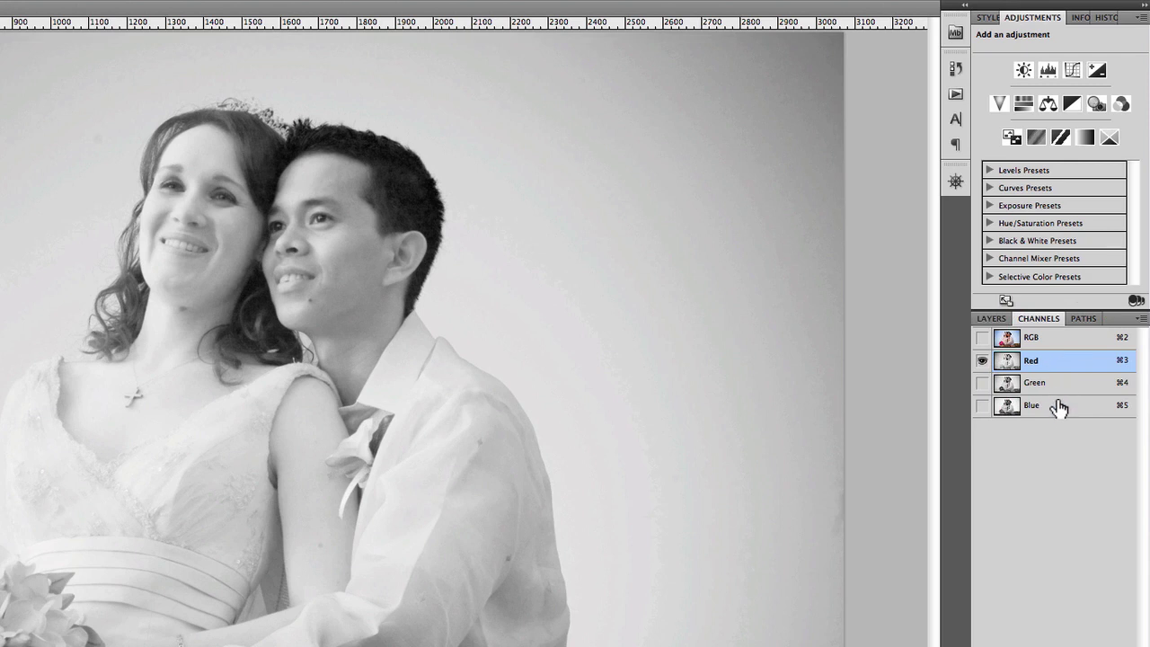
left_click(1056, 405)
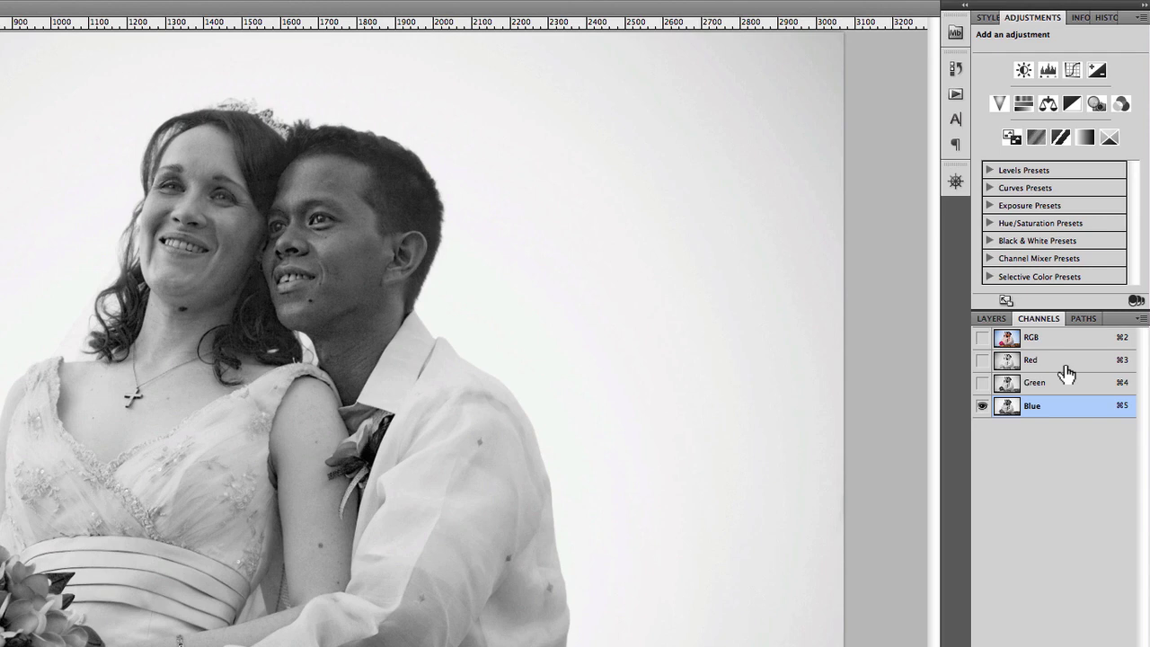
left_click(1064, 365)
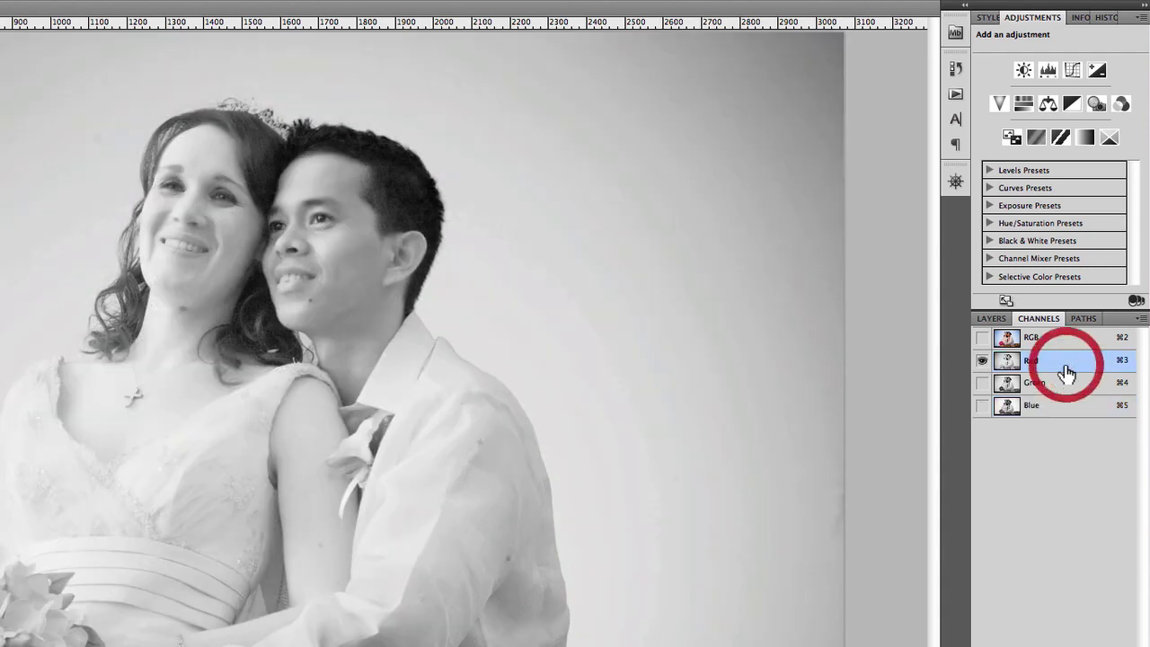
left_click(1064, 386)
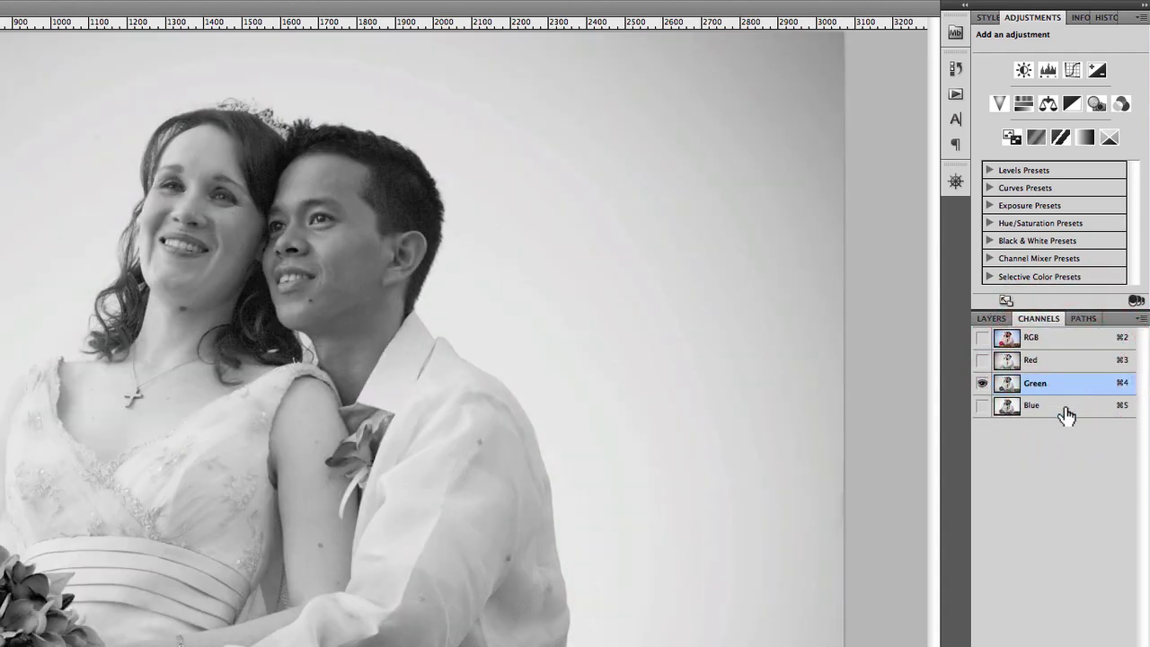
Select the Blue channel and duplicate it as a new channel
left_click(1065, 411)
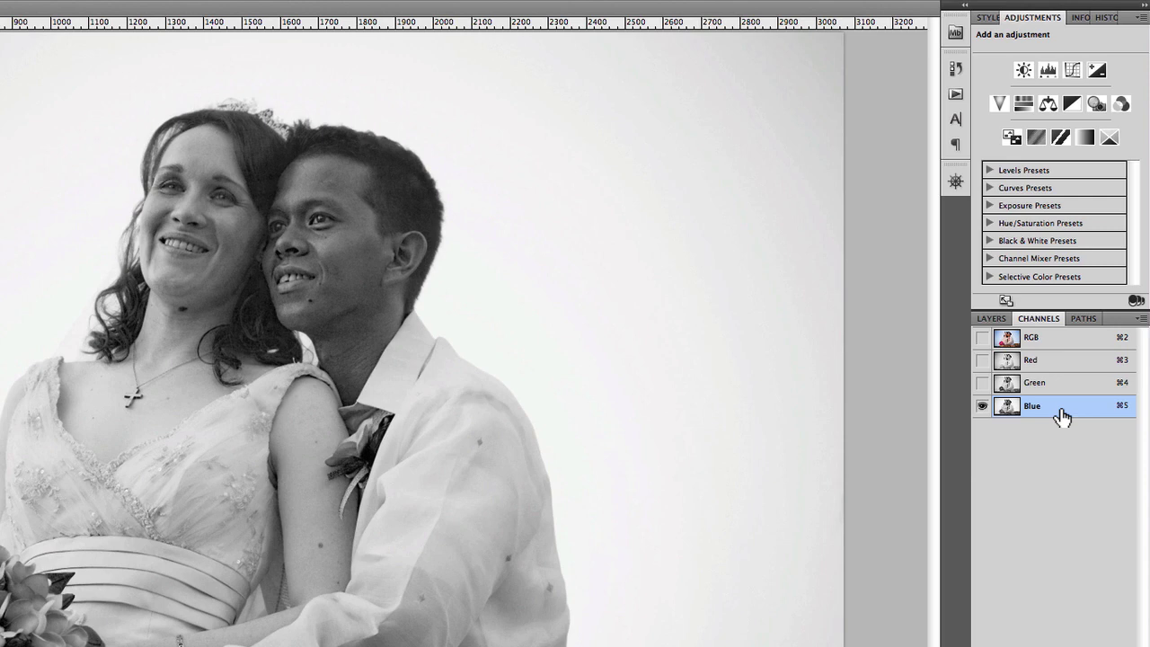
left_click_drag(1061, 415, 1061, 646)
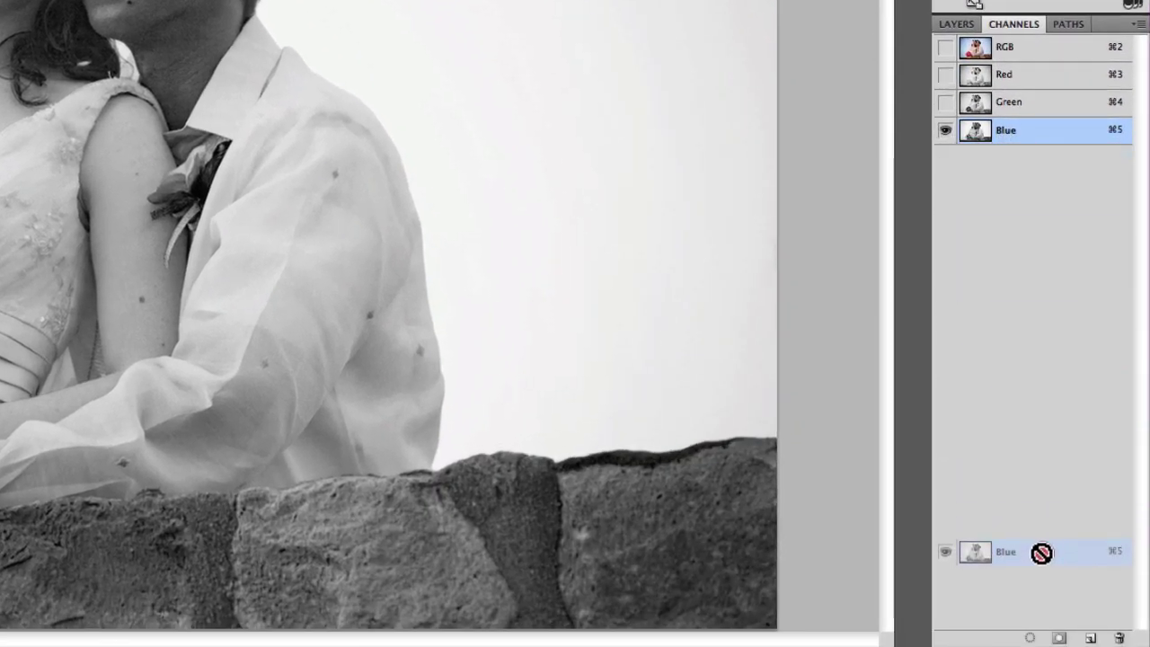
left_click_drag(1041, 552, 1090, 636)
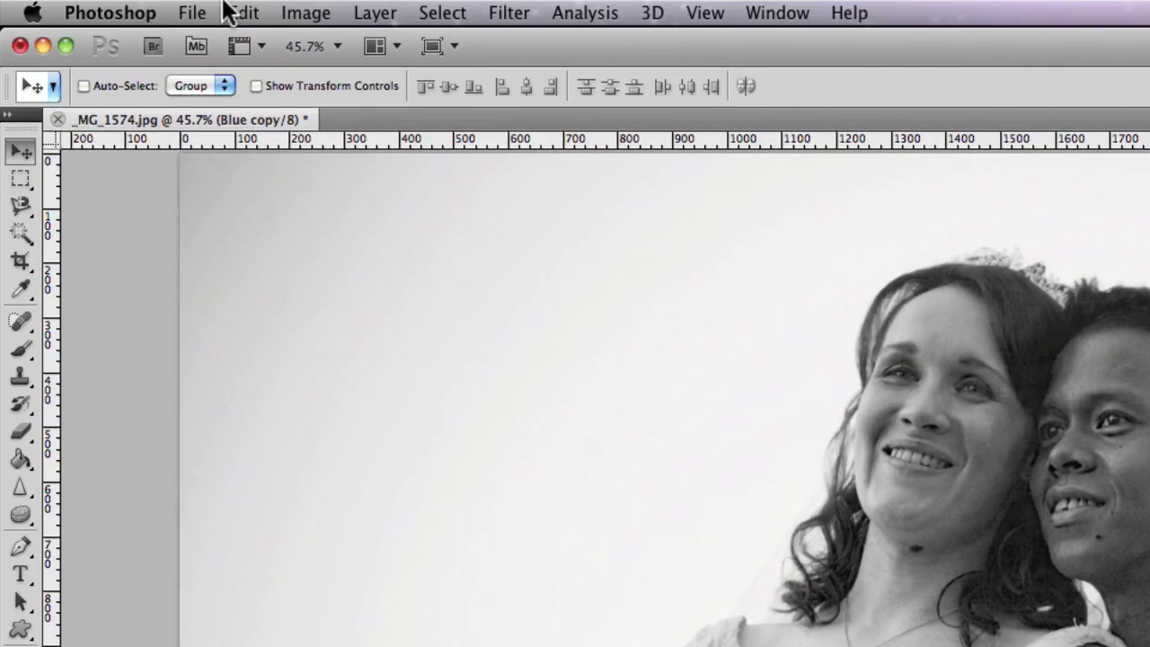
Use Apply Image to blend the Blue copy channel with itself in Multiply mode at 100% opacity, checking the preview
left_click(283, 13)
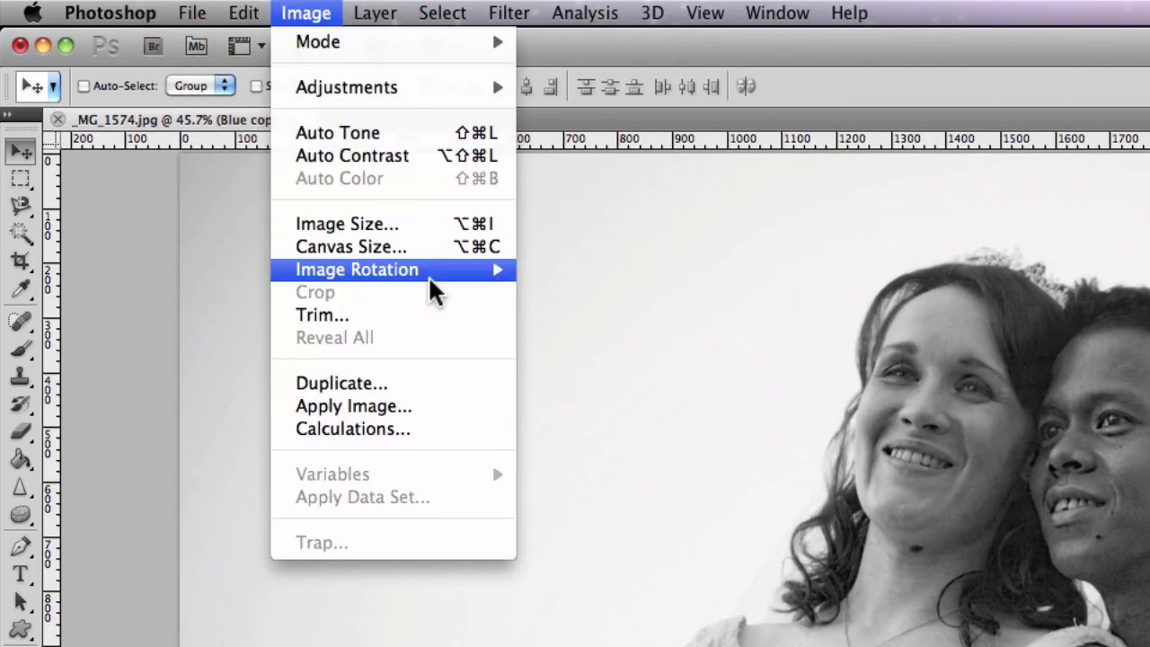
left_click(430, 402)
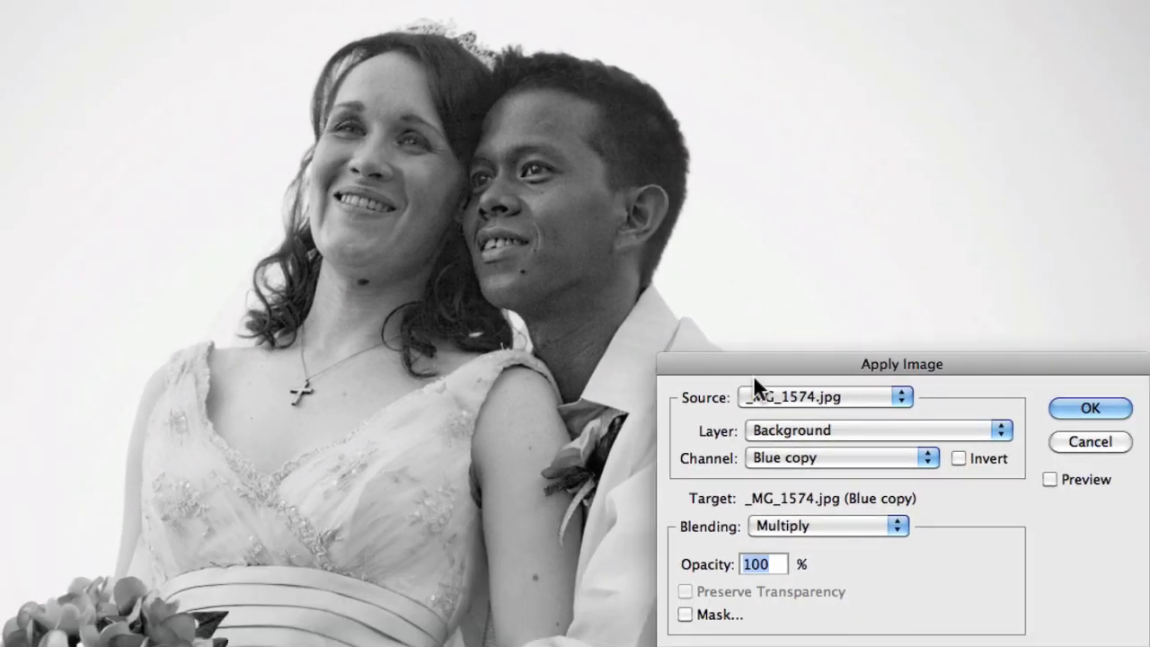
left_click(963, 360)
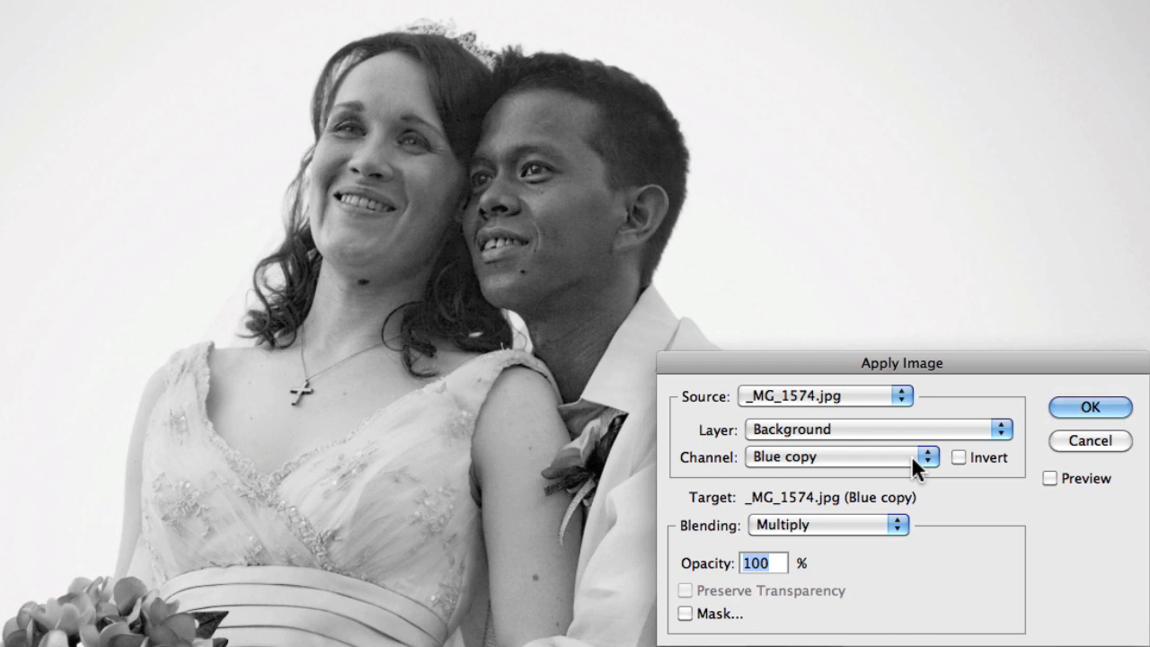
left_click(1050, 478)
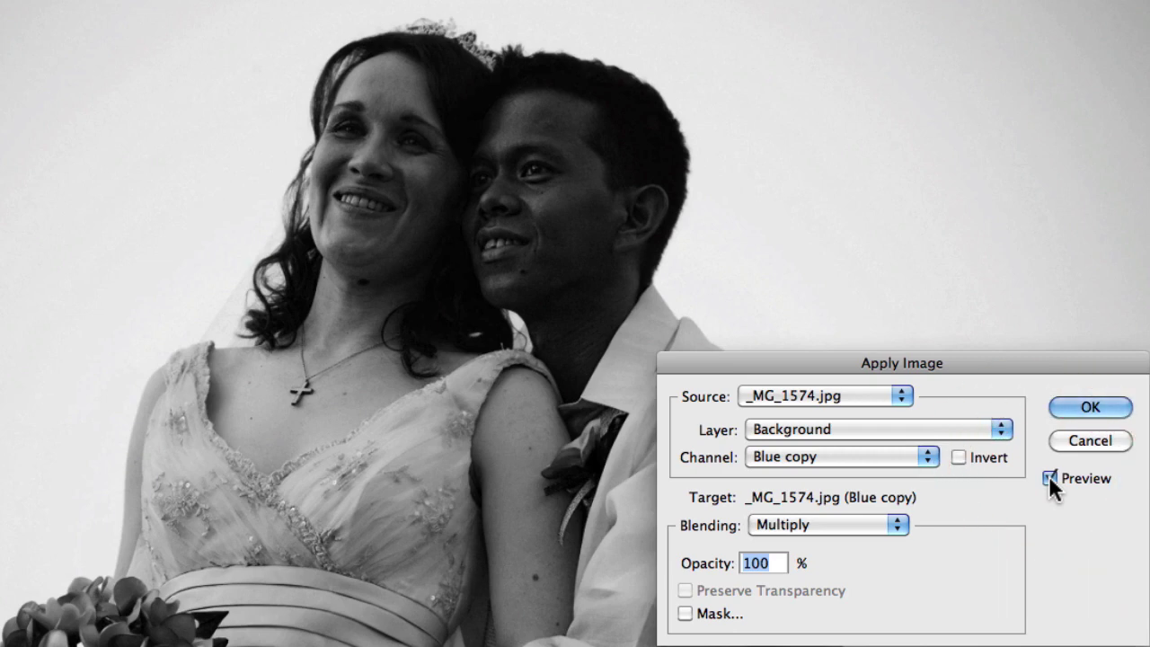
left_click(1050, 478)
left_click(1050, 479)
left_click(1048, 475)
left_click(1048, 475)
left_click(1080, 410)
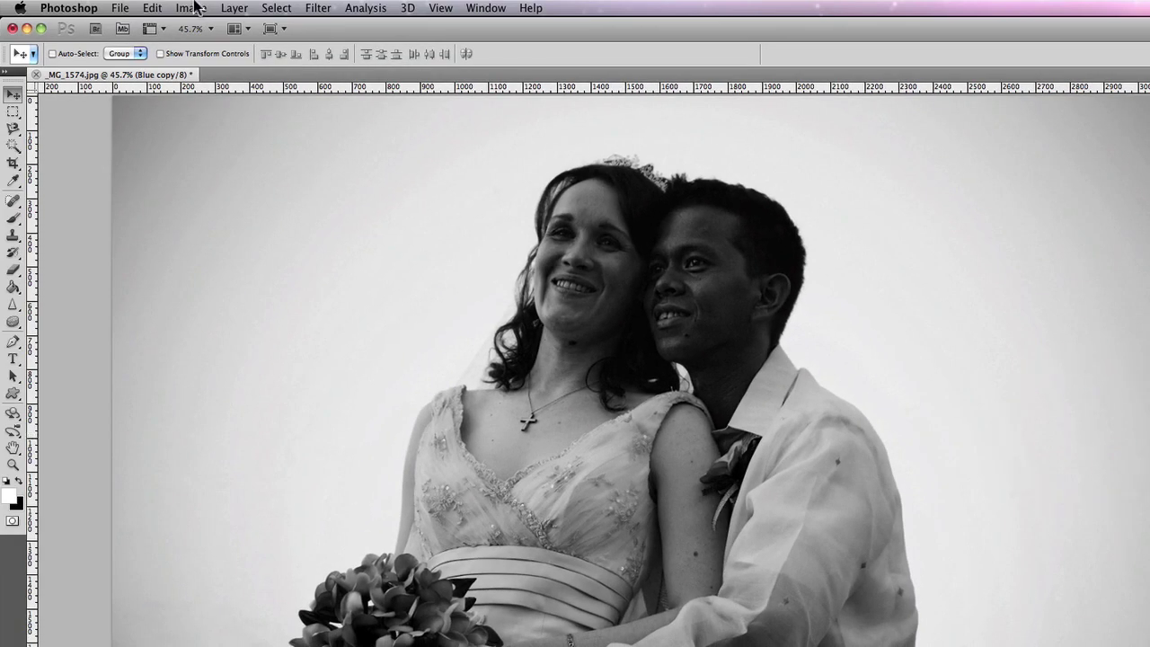
Apply Image a second time to the Blue copy channel with Multiply blending at 100% opacity to darken the couple further
left_click(192, 7)
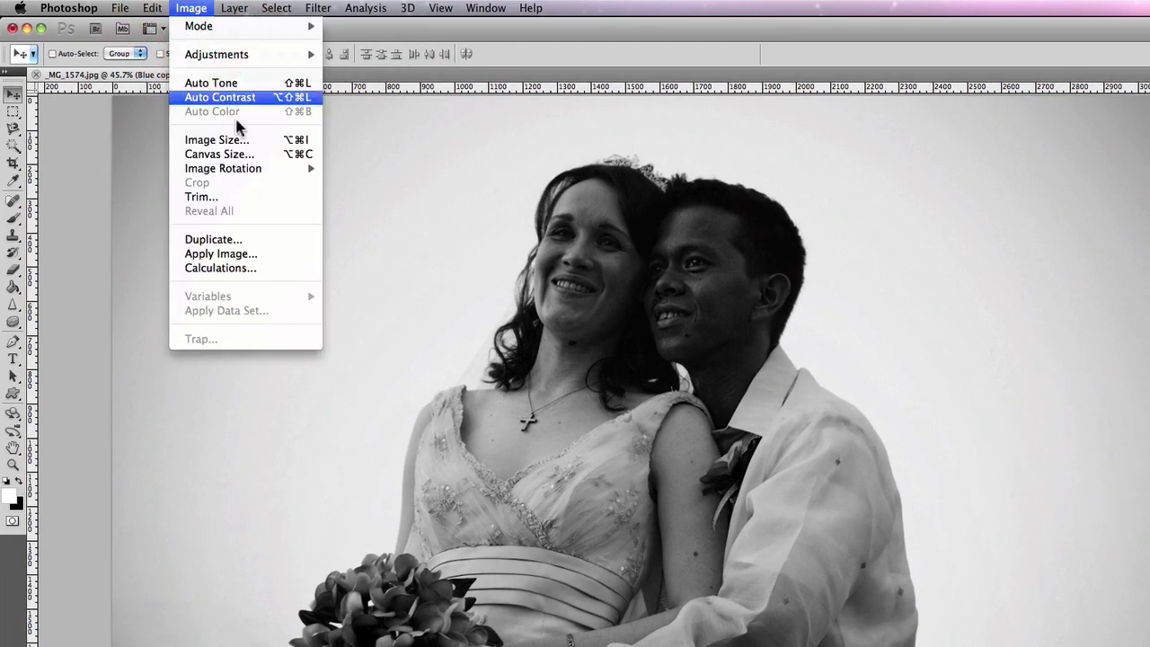
left_click(251, 254)
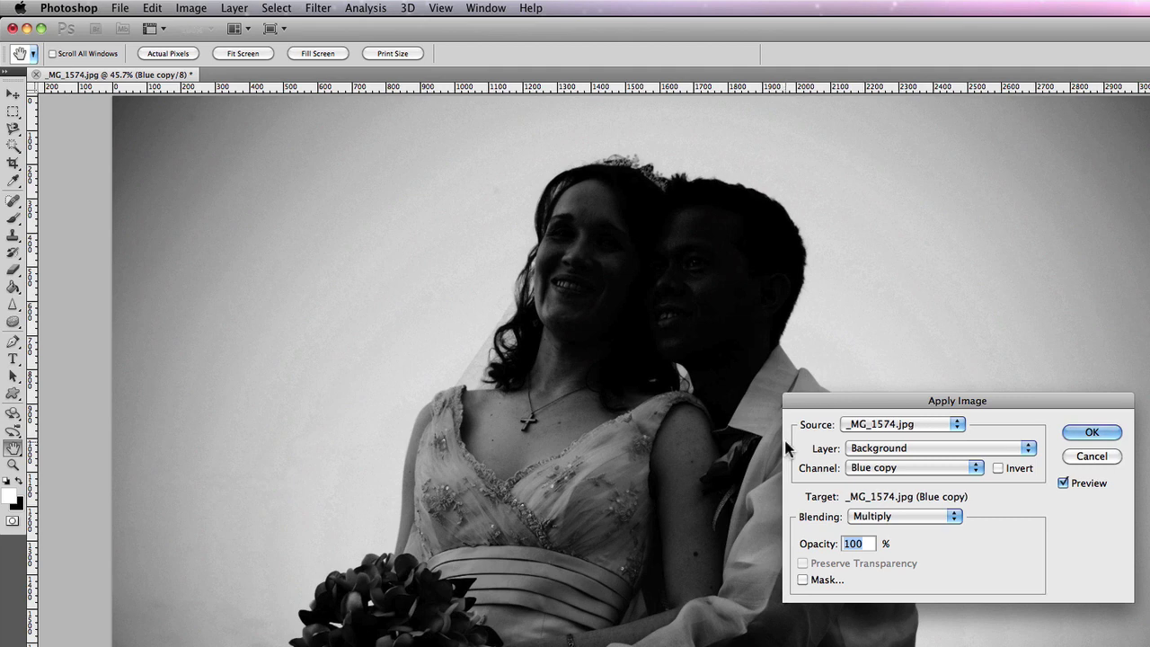
left_click(1099, 434)
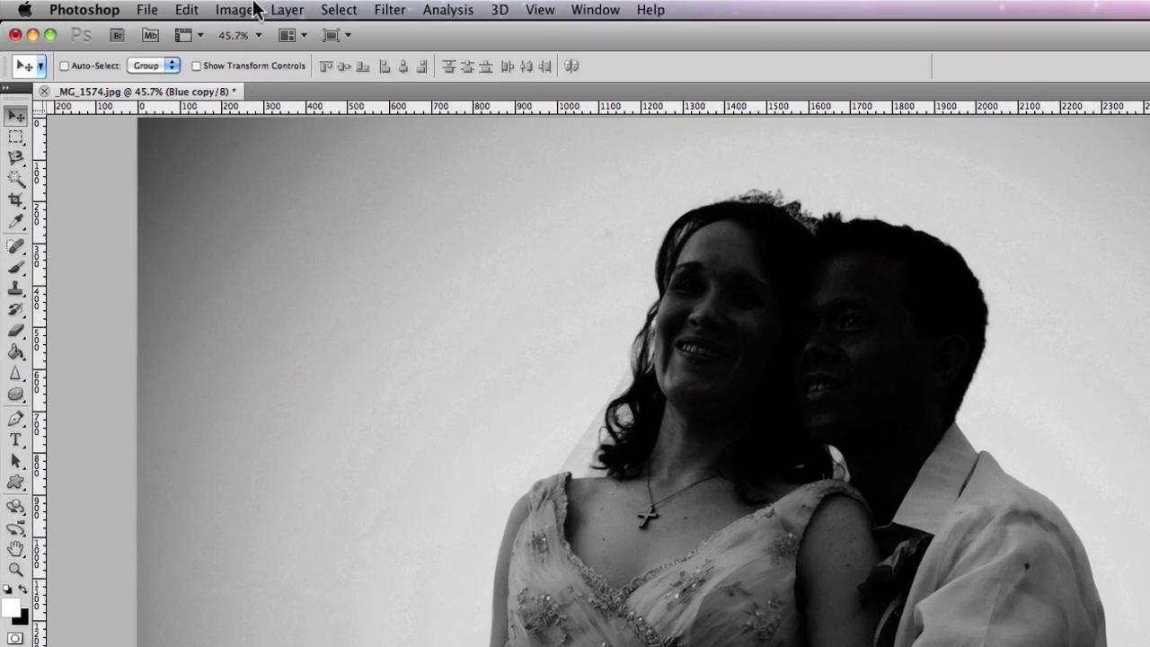
Start a Levels adjustment on the Blue copy channel and set the white input level to 178 to brighten the sky
left_click(190, 8)
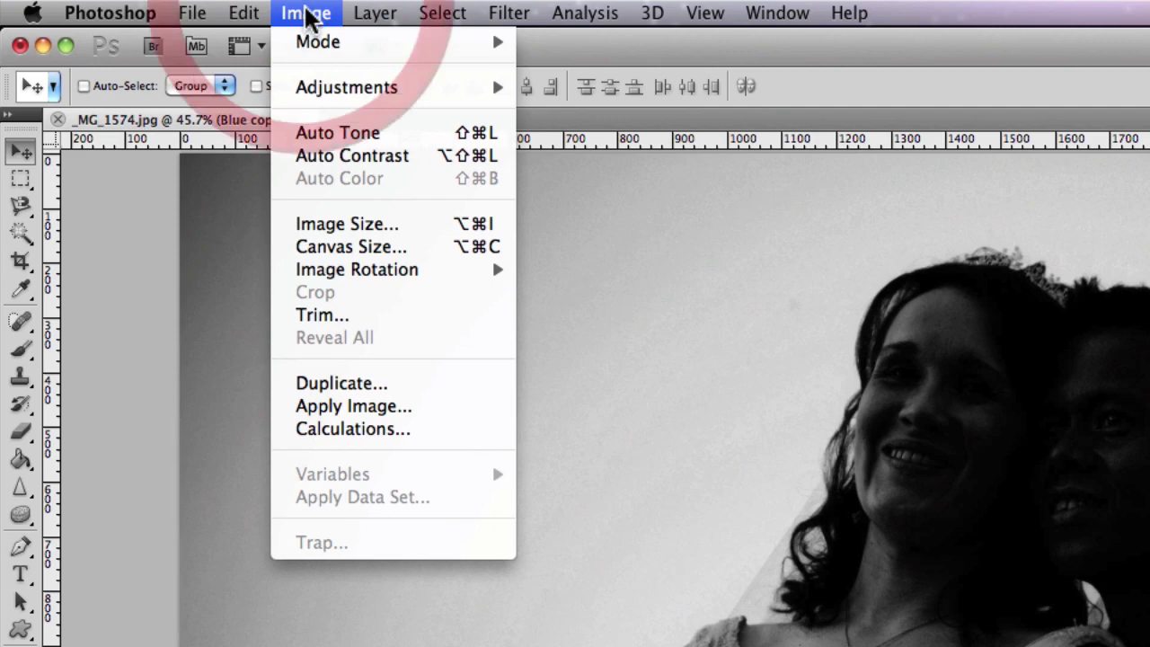
mouse_move(348, 97)
left_click(607, 112)
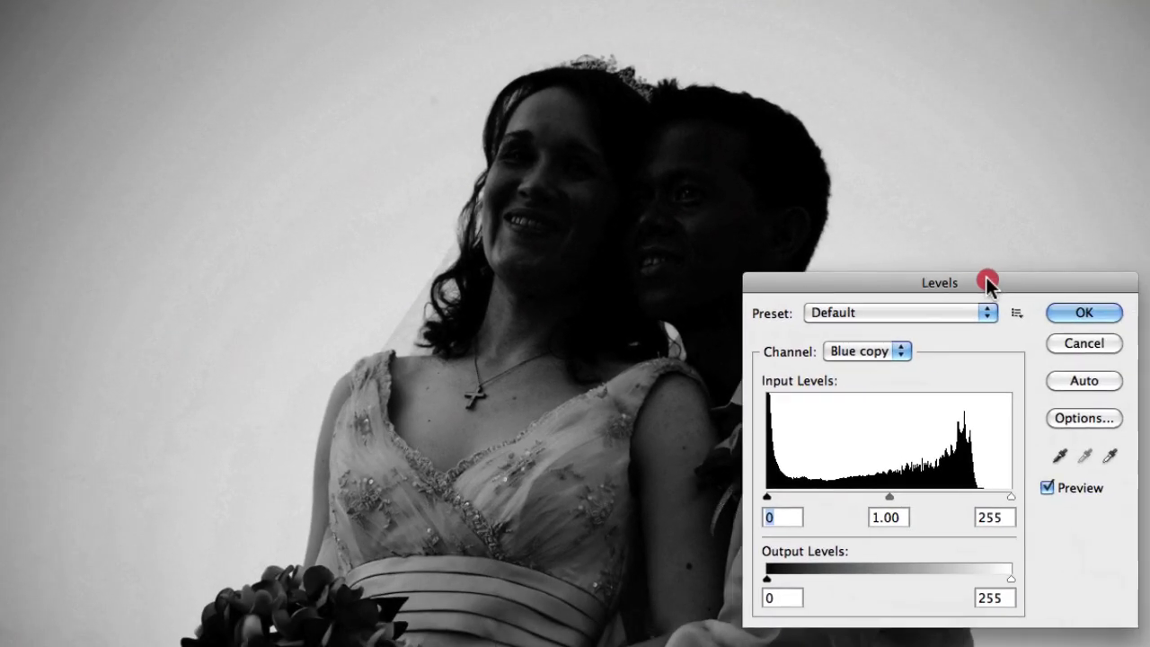
left_click_drag(991, 279, 982, 278)
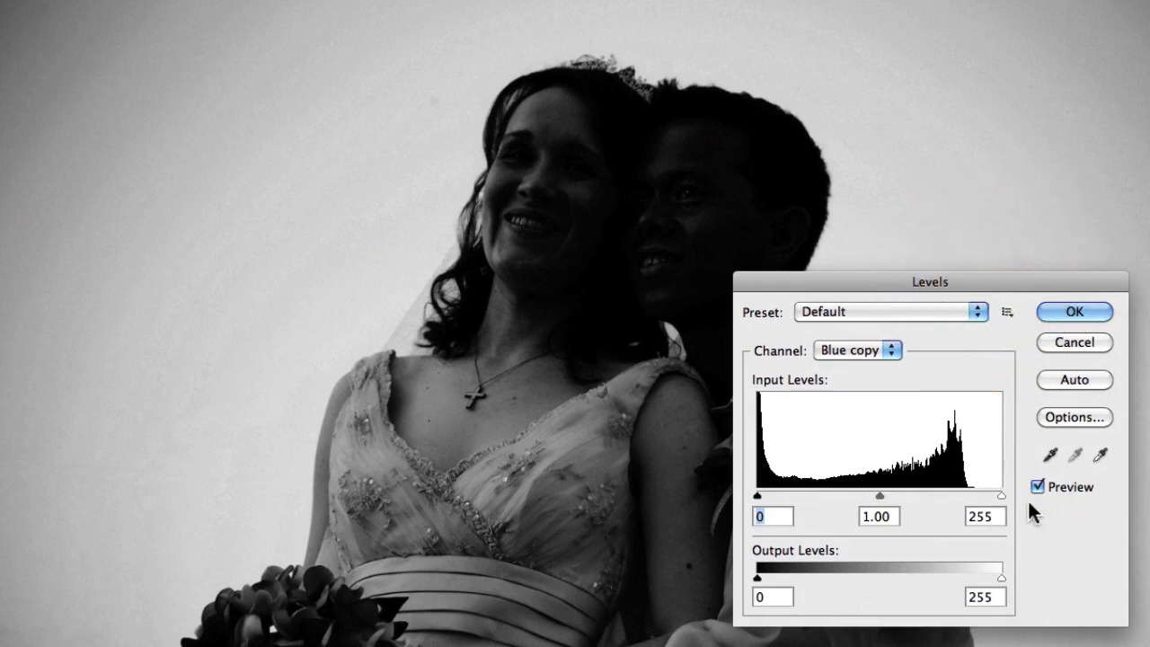
left_click_drag(1001, 496, 925, 494)
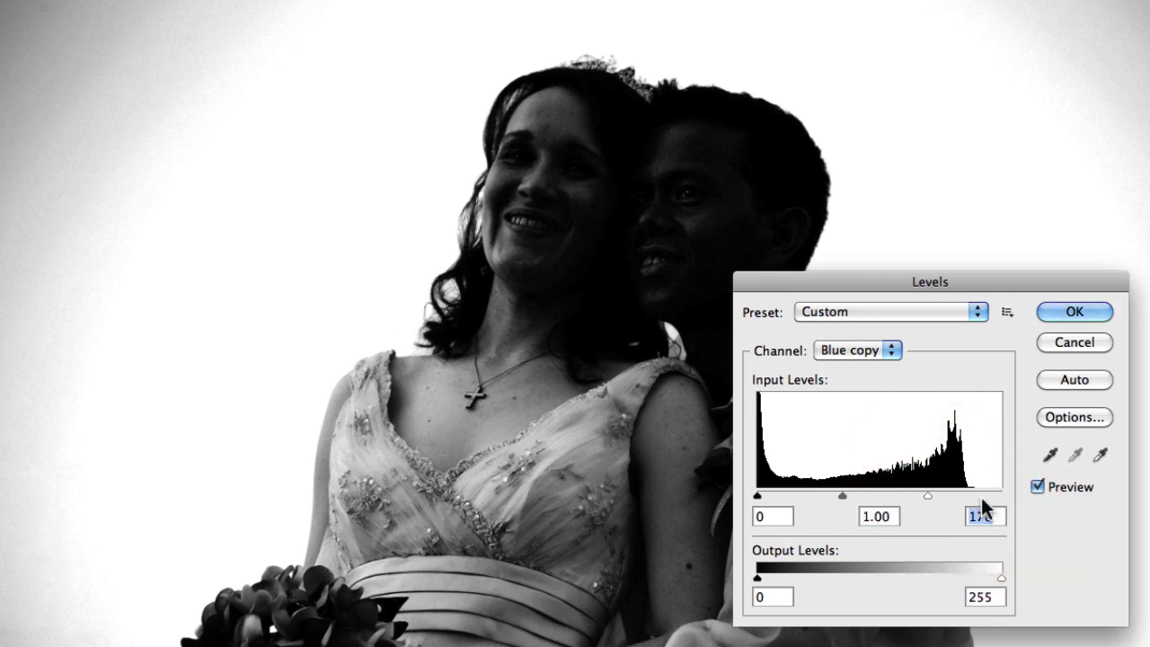
Compare the Blue copy channel with and without the Levels change, and apply the adjustment with the preview on
left_click(1037, 487)
left_click(1037, 487)
left_click(1037, 487)
left_click(1037, 487)
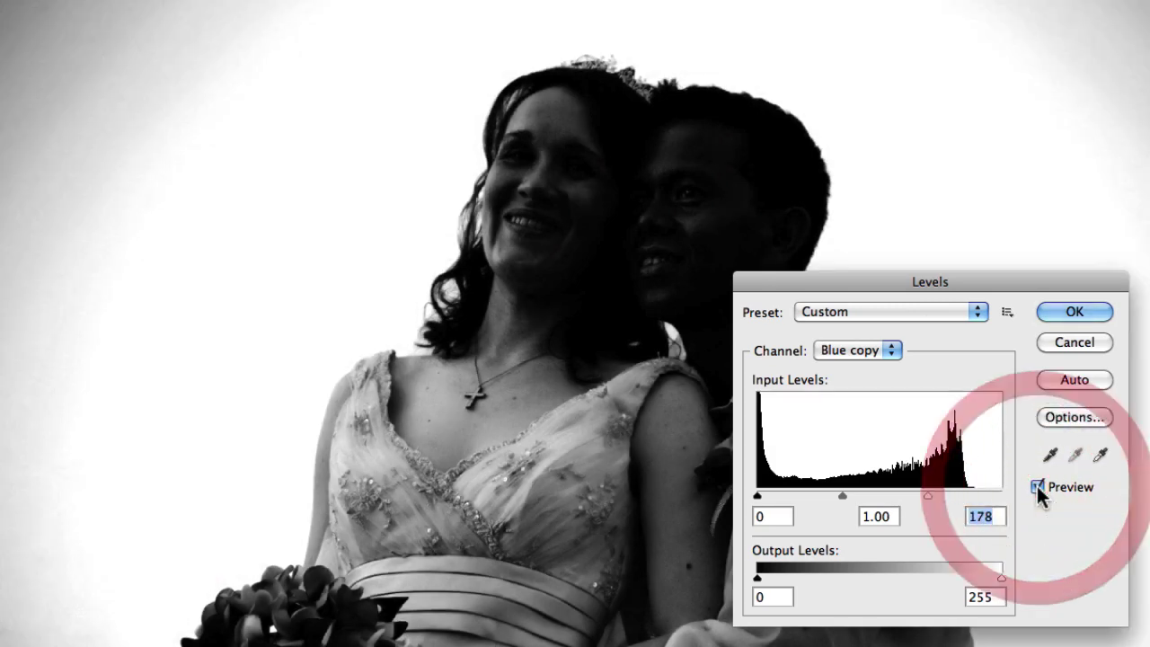
left_click(1037, 487)
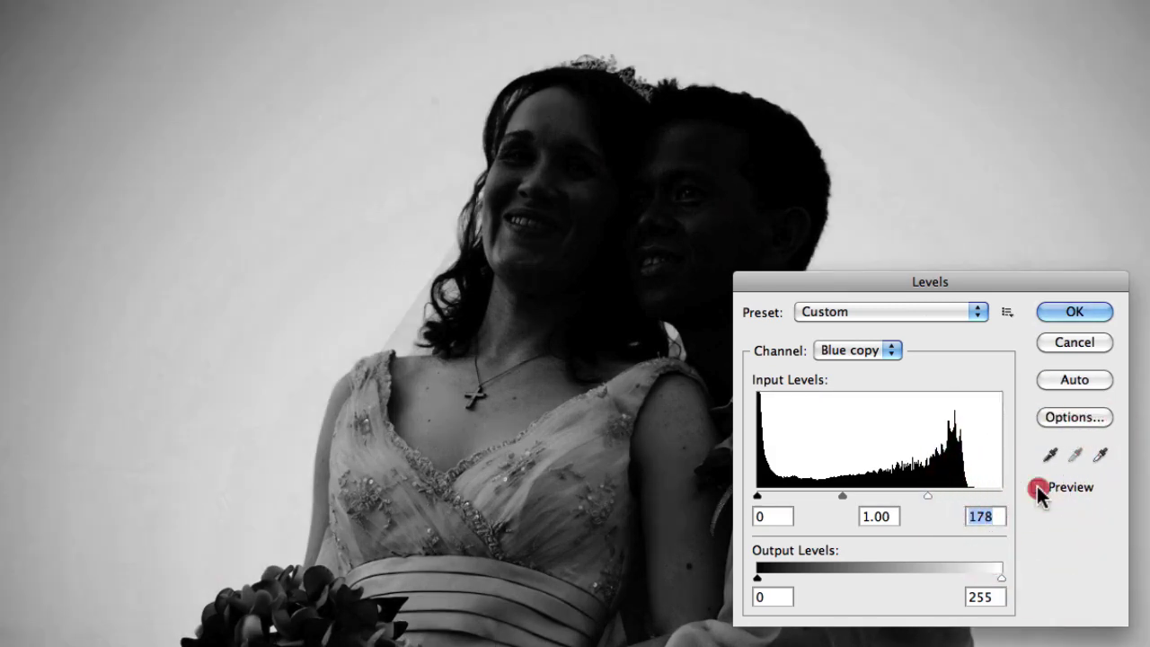
left_click(1037, 487)
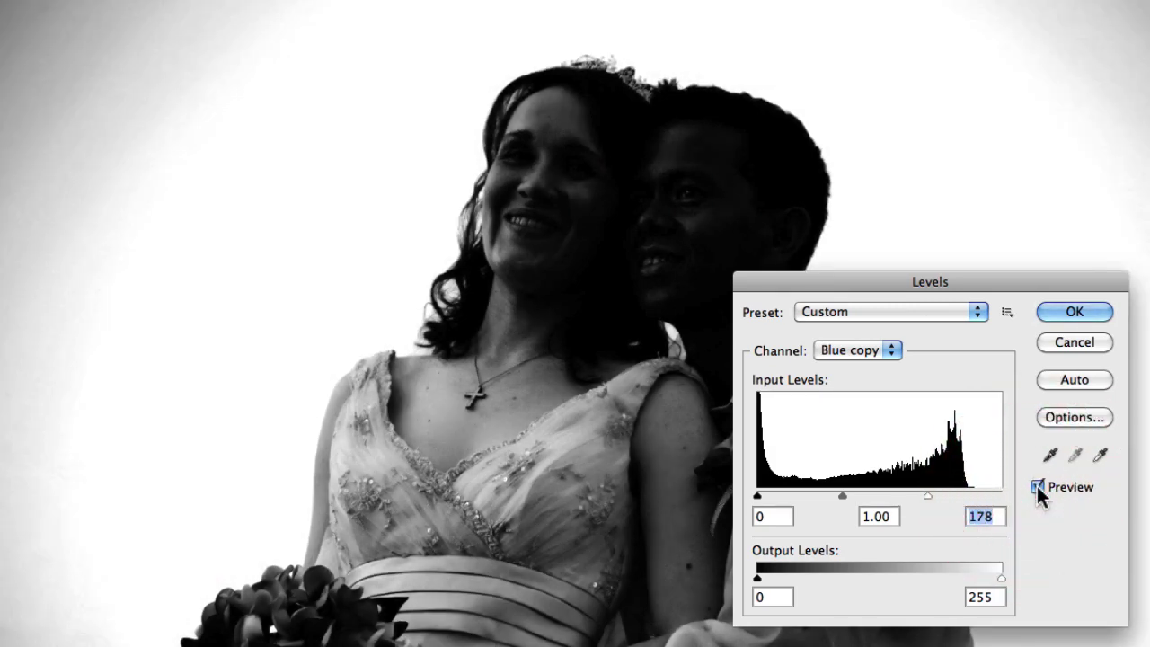
left_click(1037, 487)
left_click(1038, 487)
double_click(1038, 486)
left_click(1097, 311)
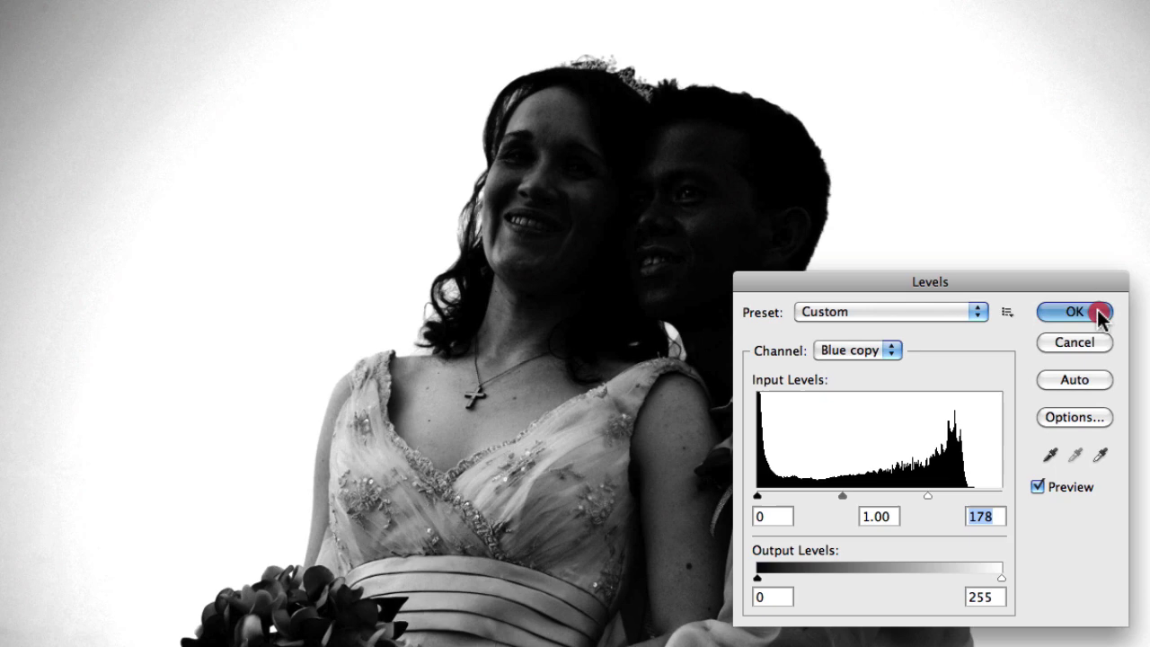
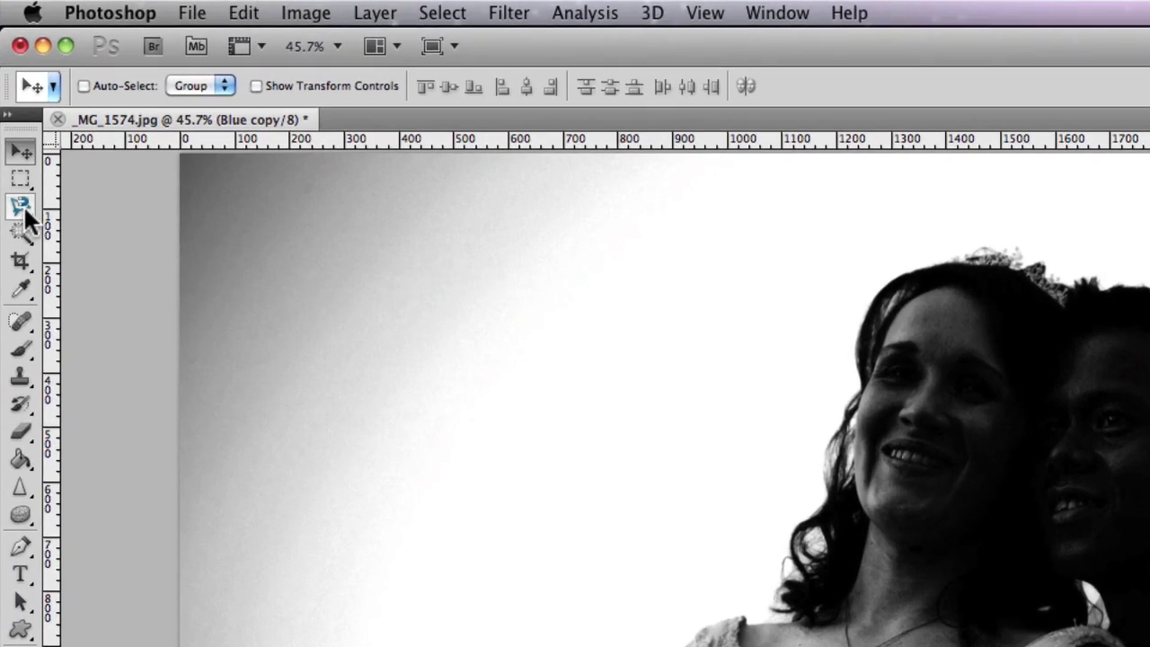
Select the outer sky with the Magnetic Lasso, following the stone wall and bouquet, passing loosely around the couple, and closing along the image edges
left_click(12, 103)
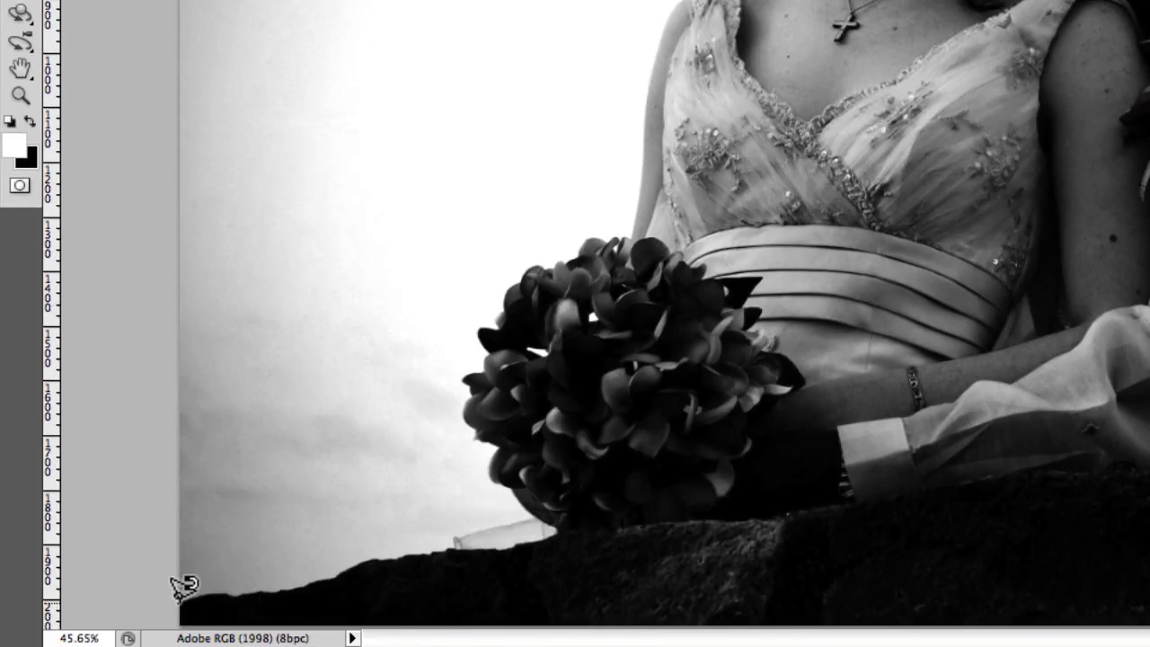
left_click(180, 591)
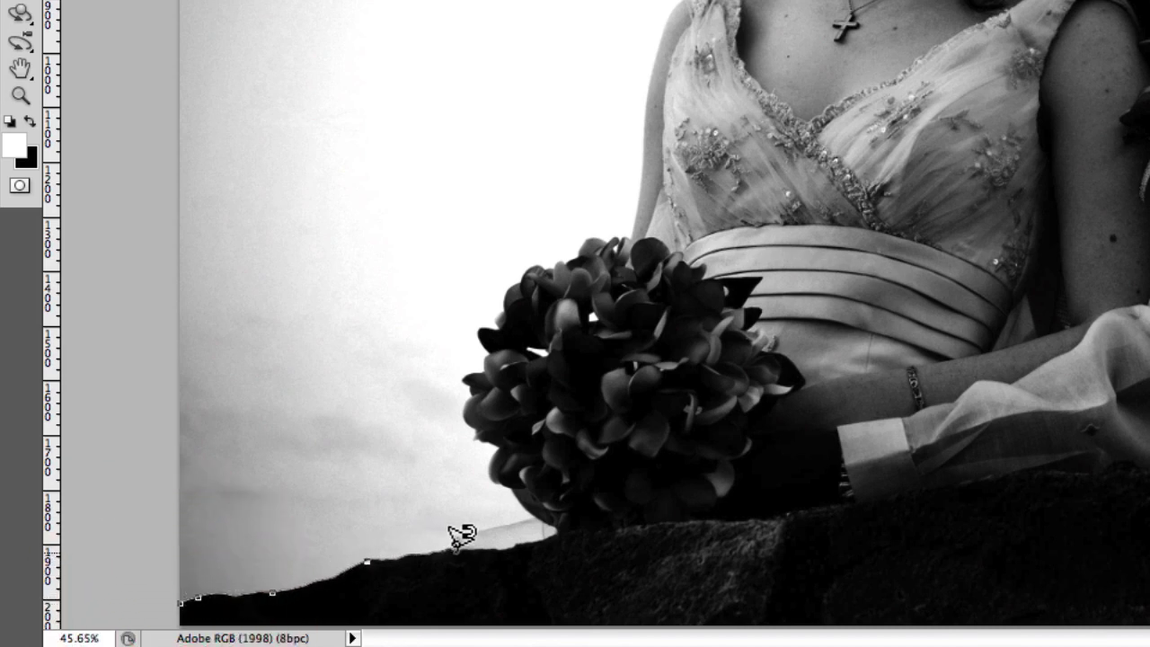
left_click(560, 532)
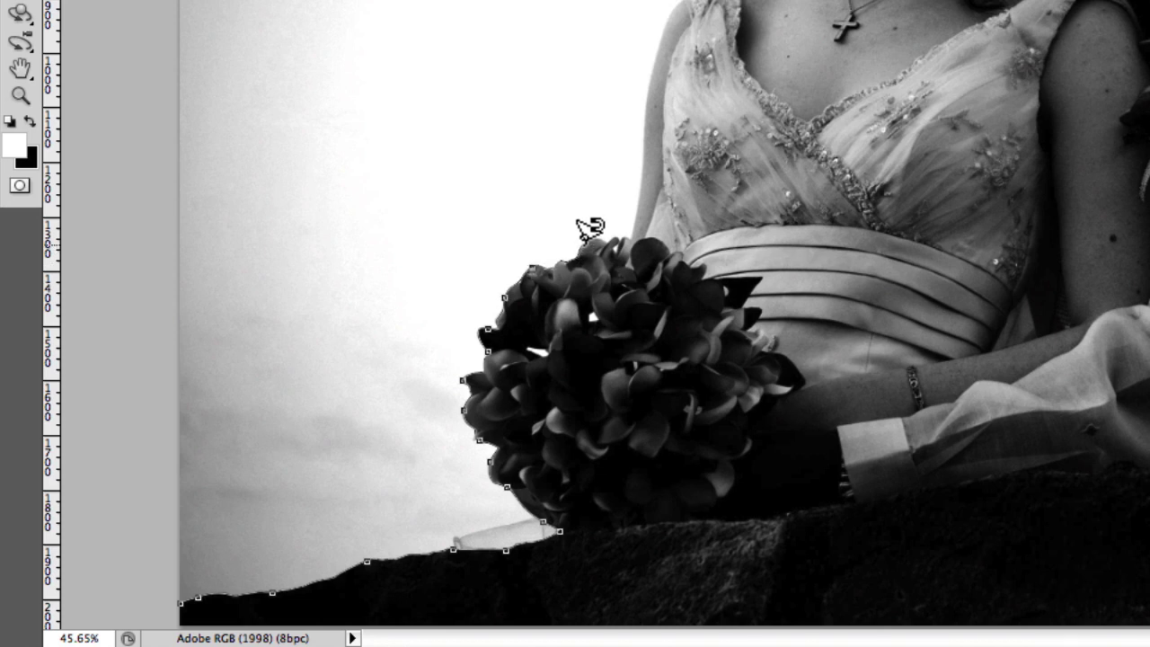
left_click(586, 228)
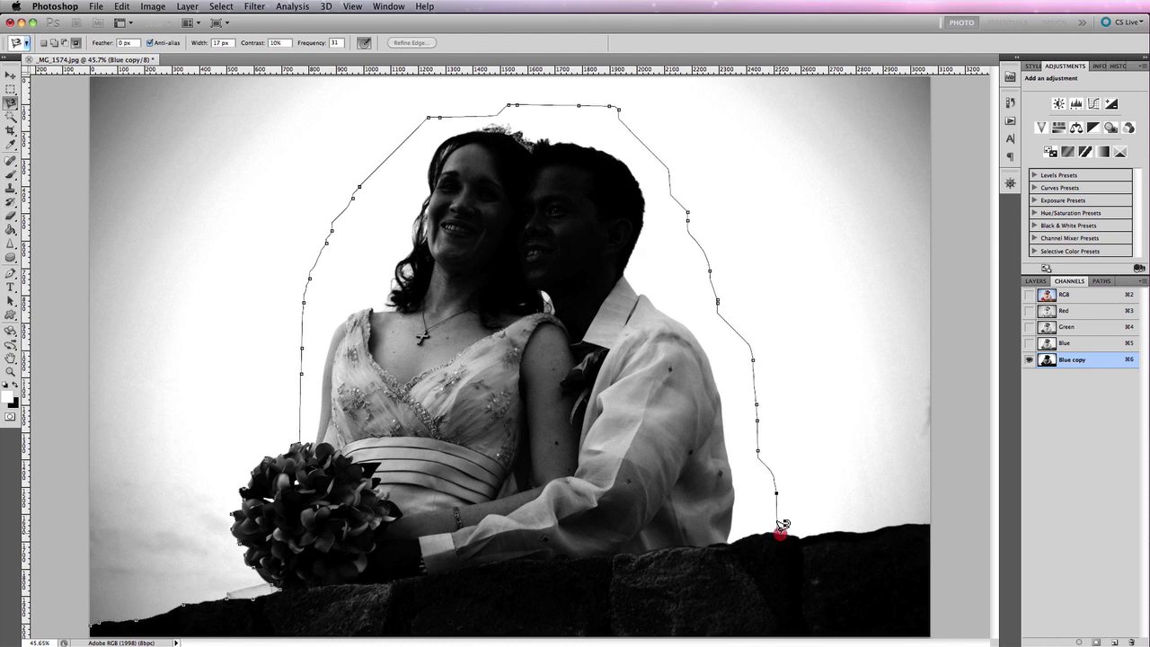
left_click(779, 533)
left_click(931, 522)
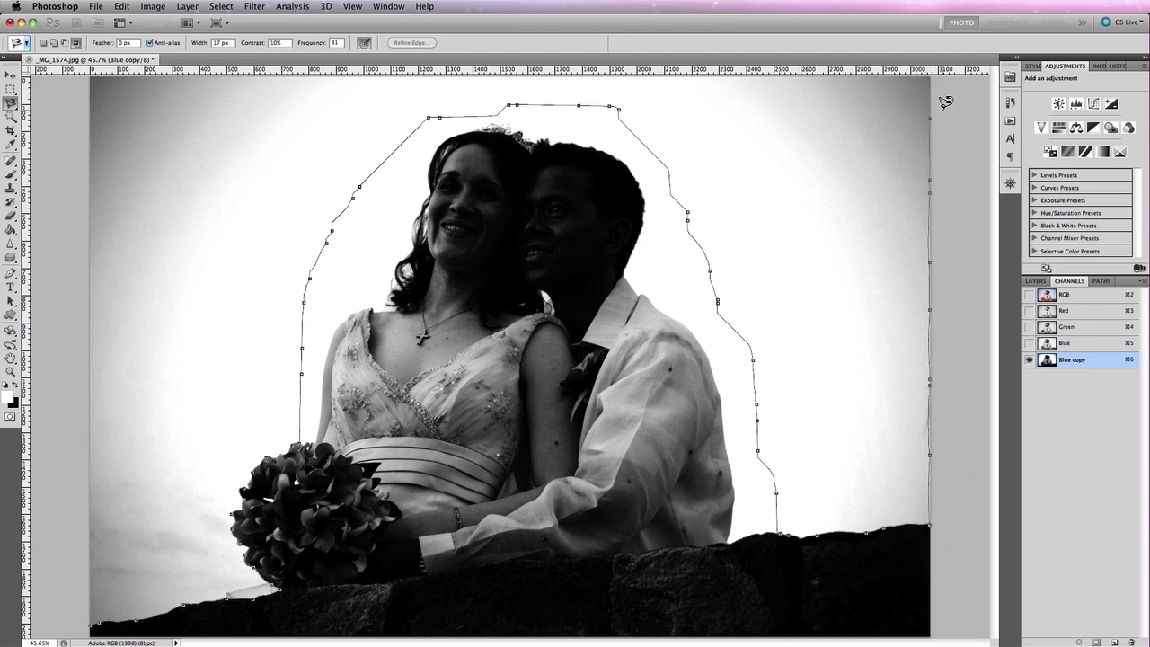
left_click(945, 69)
left_click(79, 48)
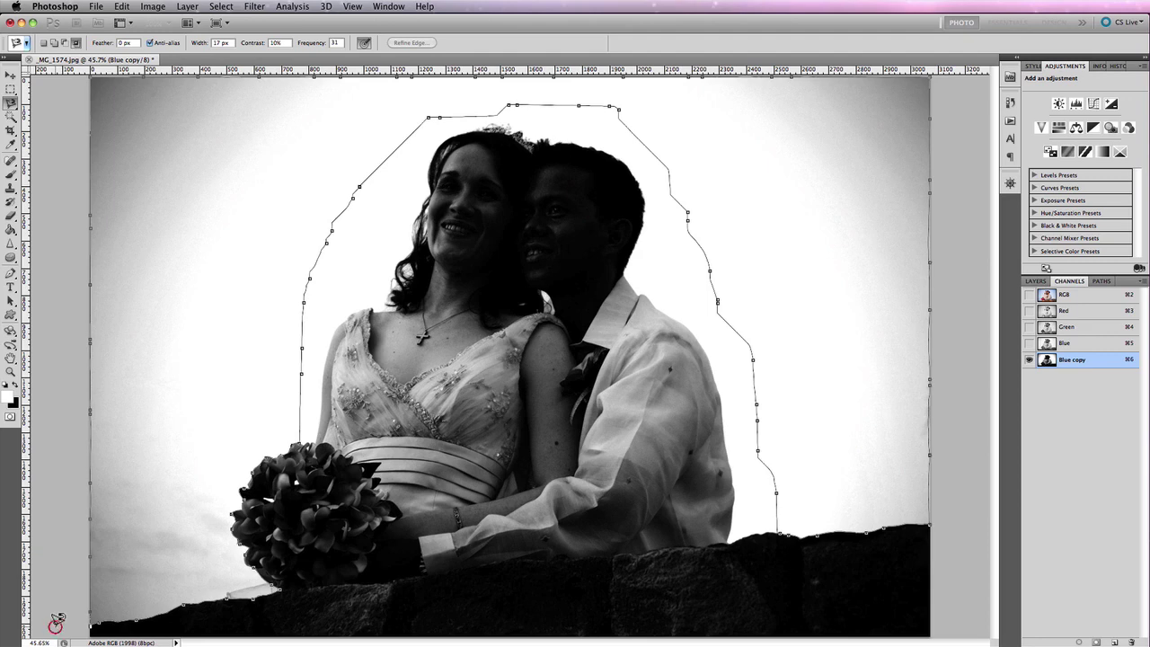
left_click(94, 617)
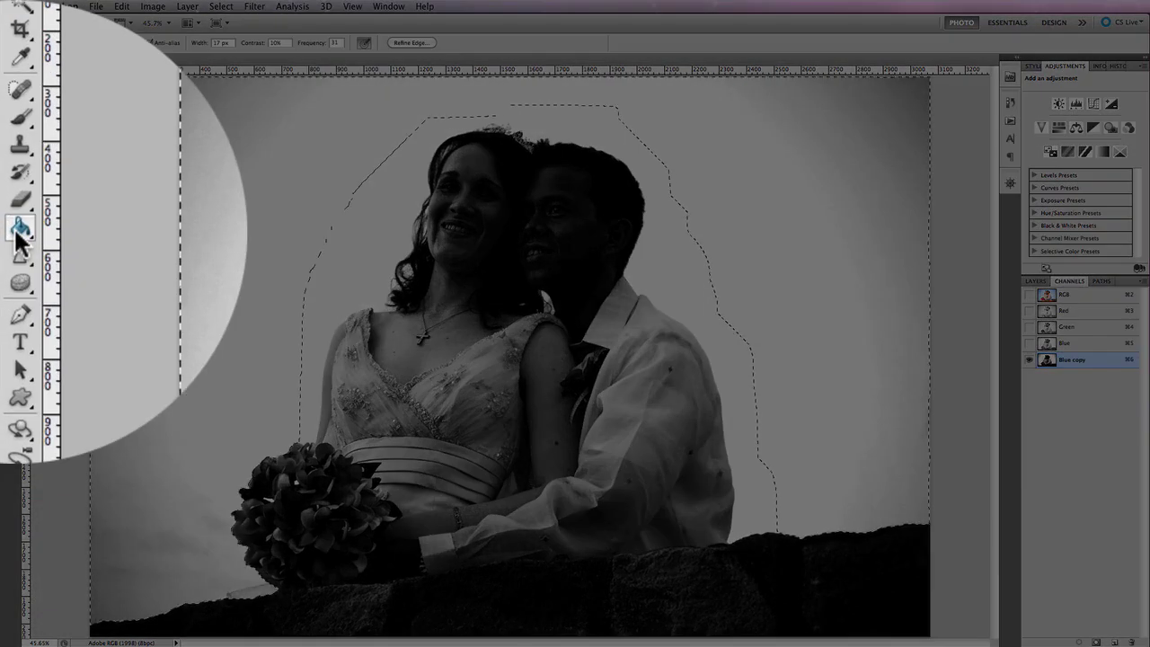
Fill the selected sky with white using the Paint Bucket at a tolerance of 200, and remove the selection
left_click(16, 230)
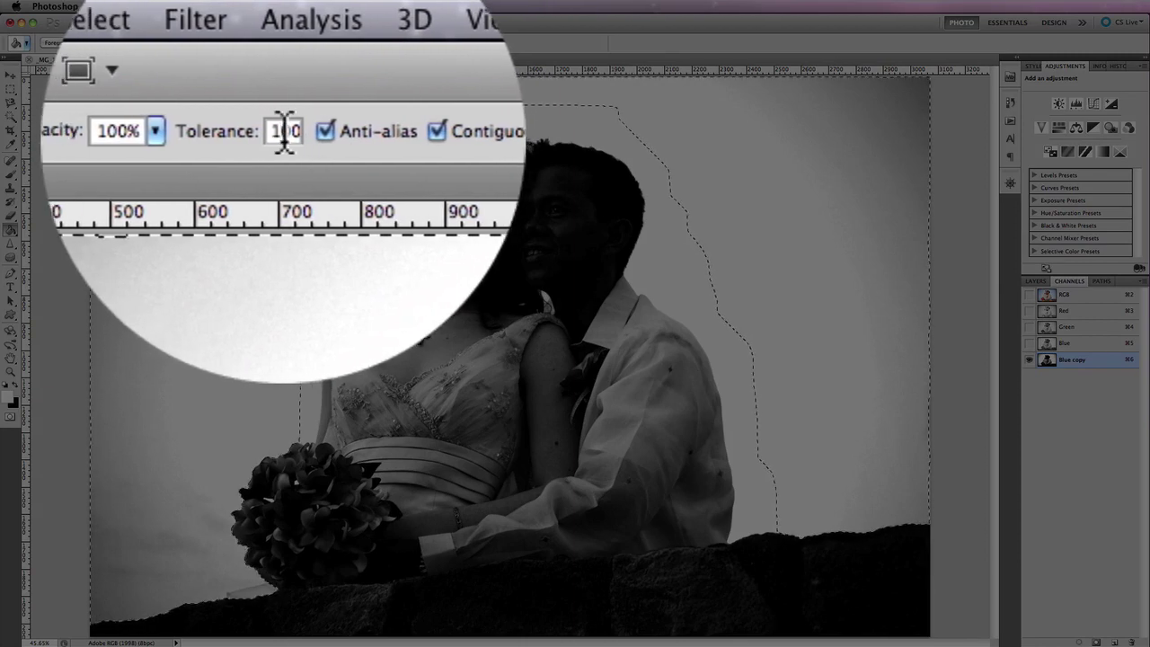
double_click(283, 131)
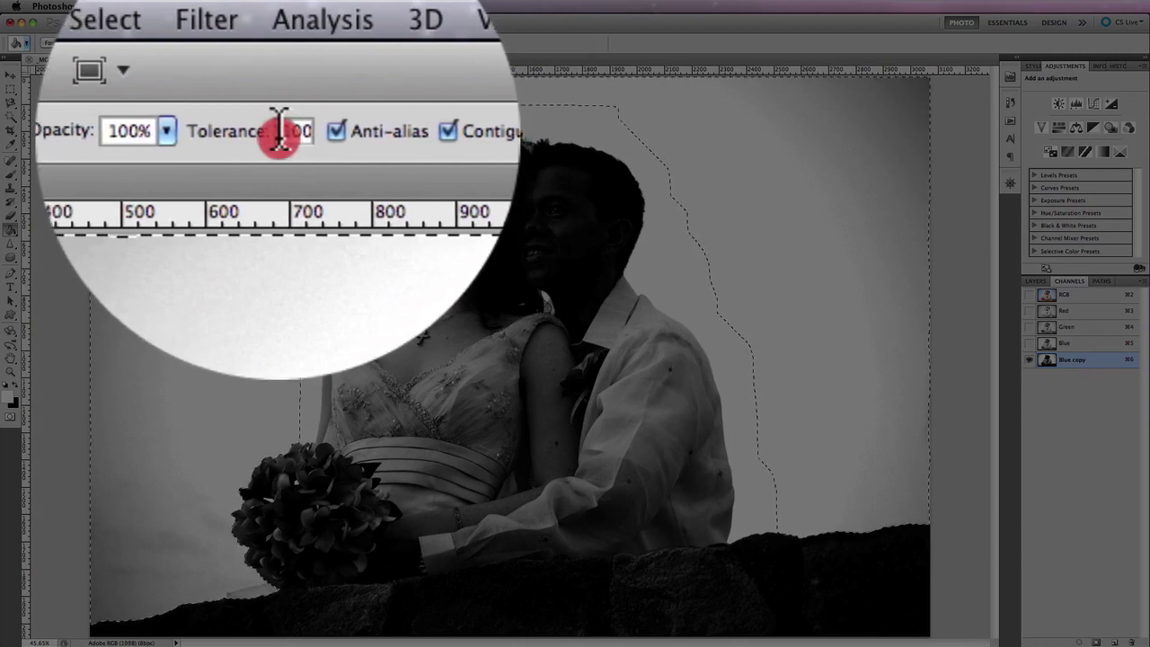
type("200")
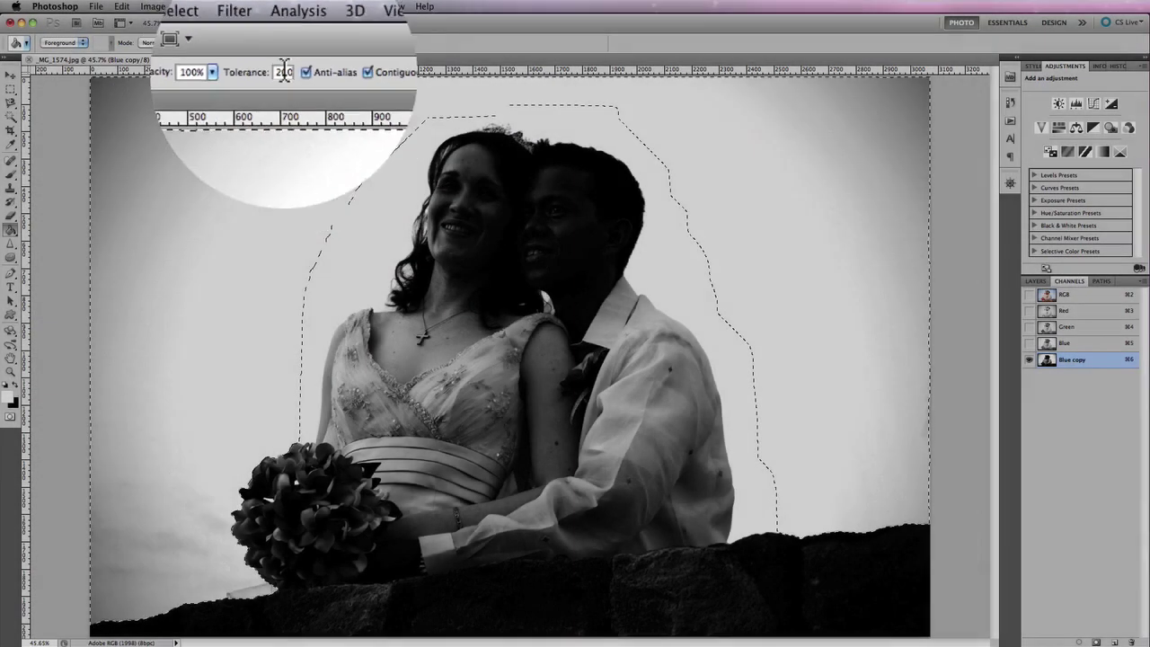
left_click(278, 52)
left_click(141, 103)
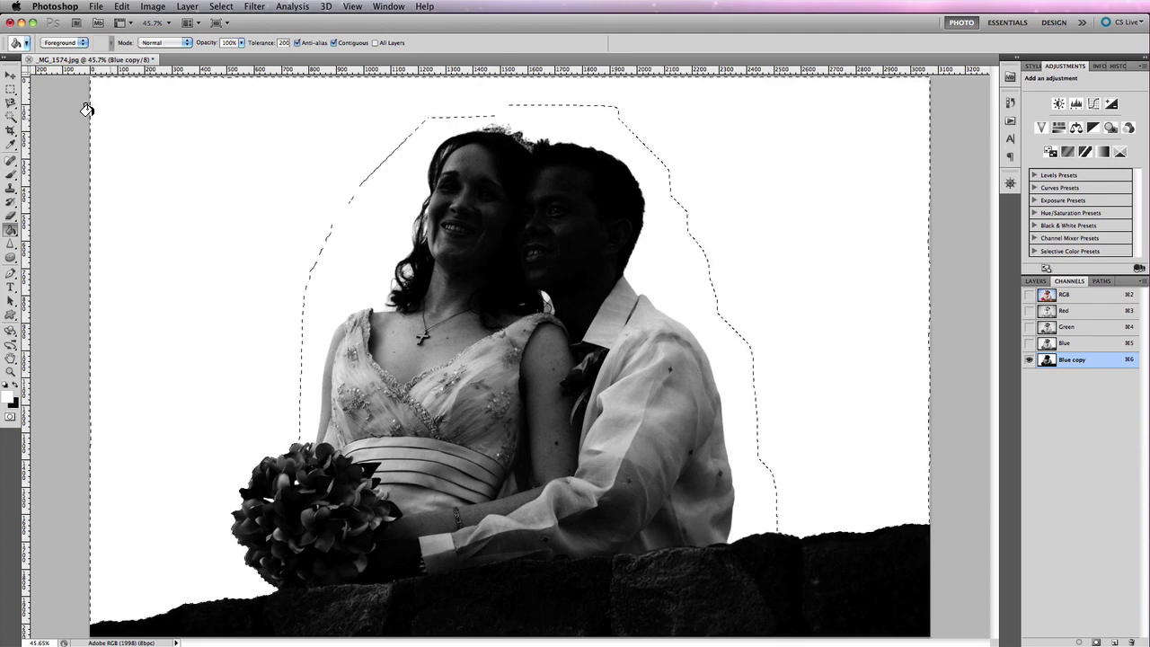
left_click(11, 89)
left_click(259, 132)
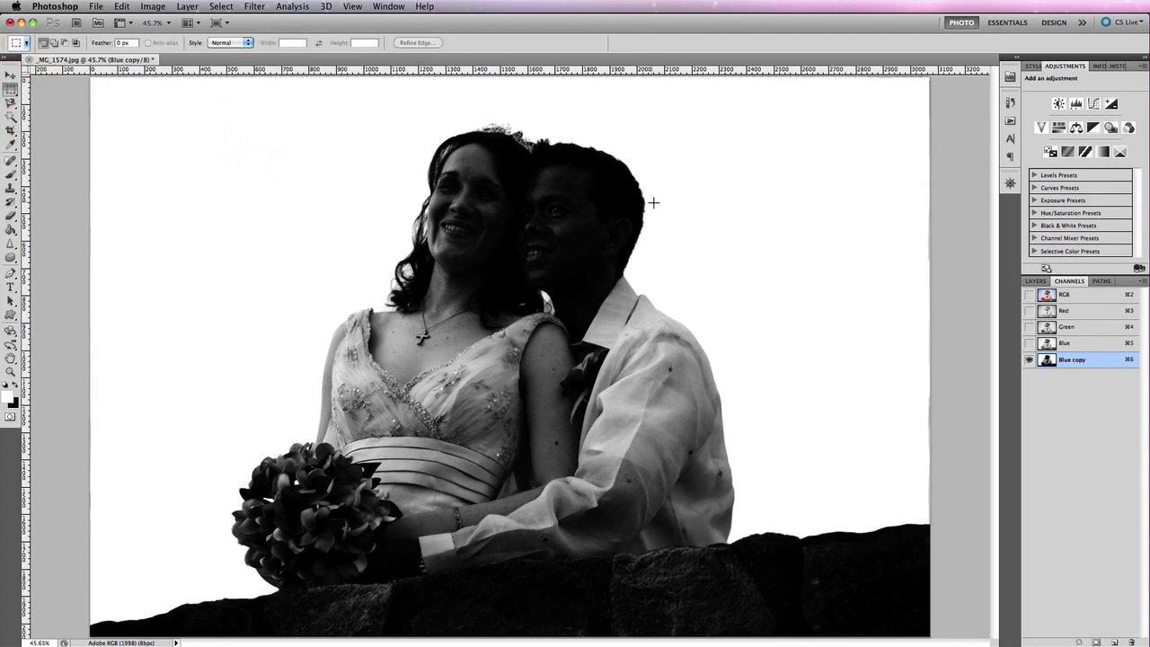
Paint white over the leftover sky edges along the right, left and top image borders, adapting the brush between 50 and 80 px
left_click(11, 175)
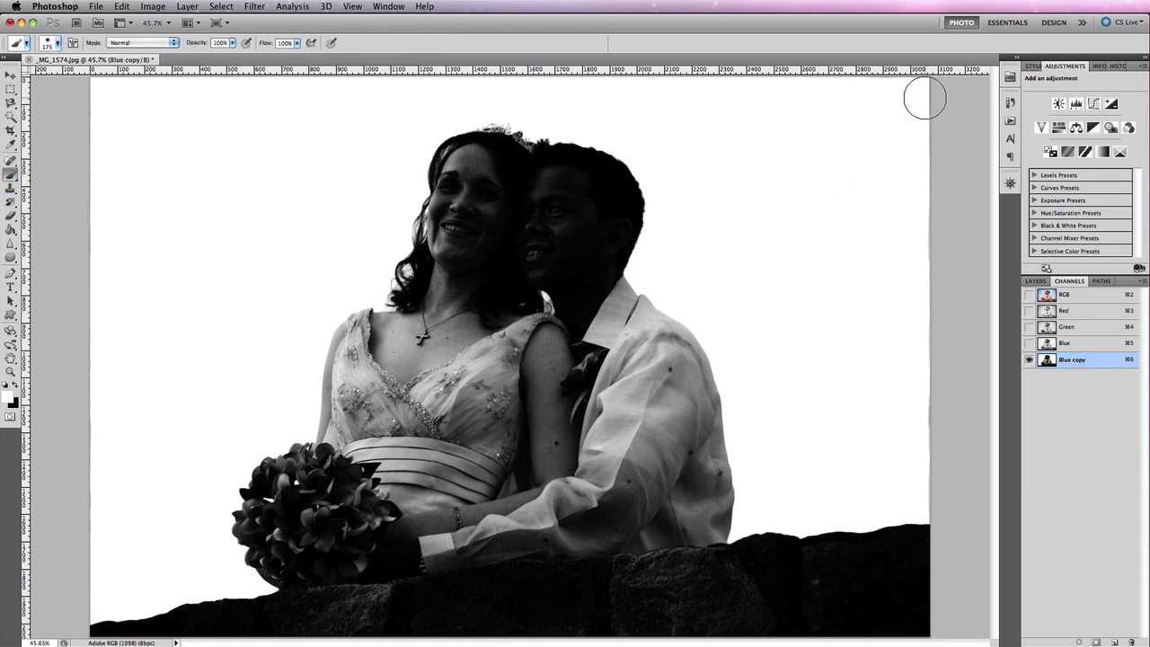
left_click_drag(924, 98, 939, 475)
key("bracketleft")
key("bracketleft")
key("bracketleft")
key("bracketleft")
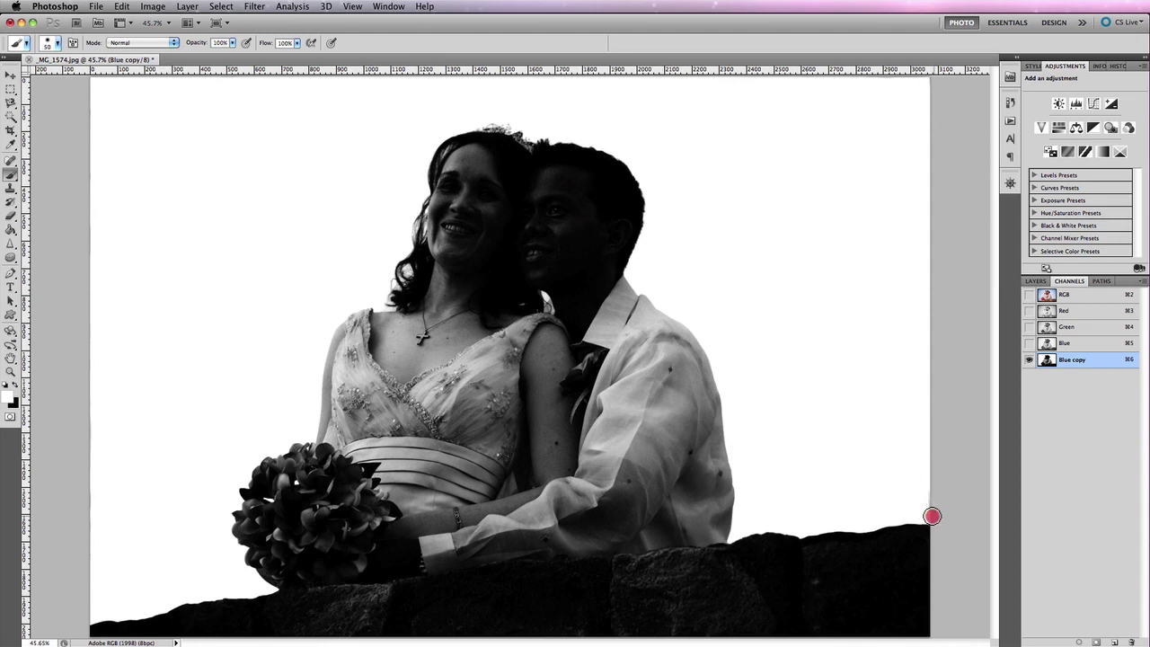
left_click_drag(931, 515, 929, 477)
mouse_move(87, 607)
left_mouse_down()
mouse_move(90, 69)
mouse_move(97, 88)
mouse_move(352, 74)
mouse_move(581, 87)
mouse_move(513, 83)
left_mouse_up()
key("bracketright")
key("bracketright")
key("bracketright")
mouse_move(667, 78)
left_mouse_down()
mouse_move(940, 69)
mouse_move(923, 80)
left_mouse_up()
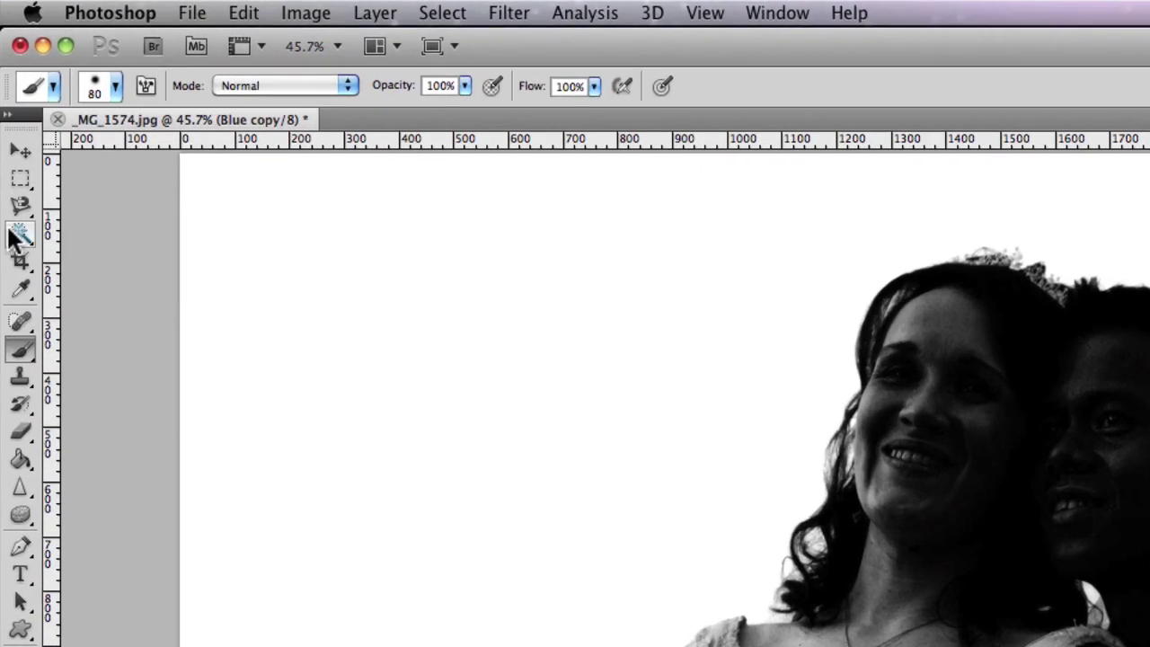
Select the white sky with the Magic Wand at a tolerance of 32, and invert the selection to cover the couple and wall
left_click(11, 116)
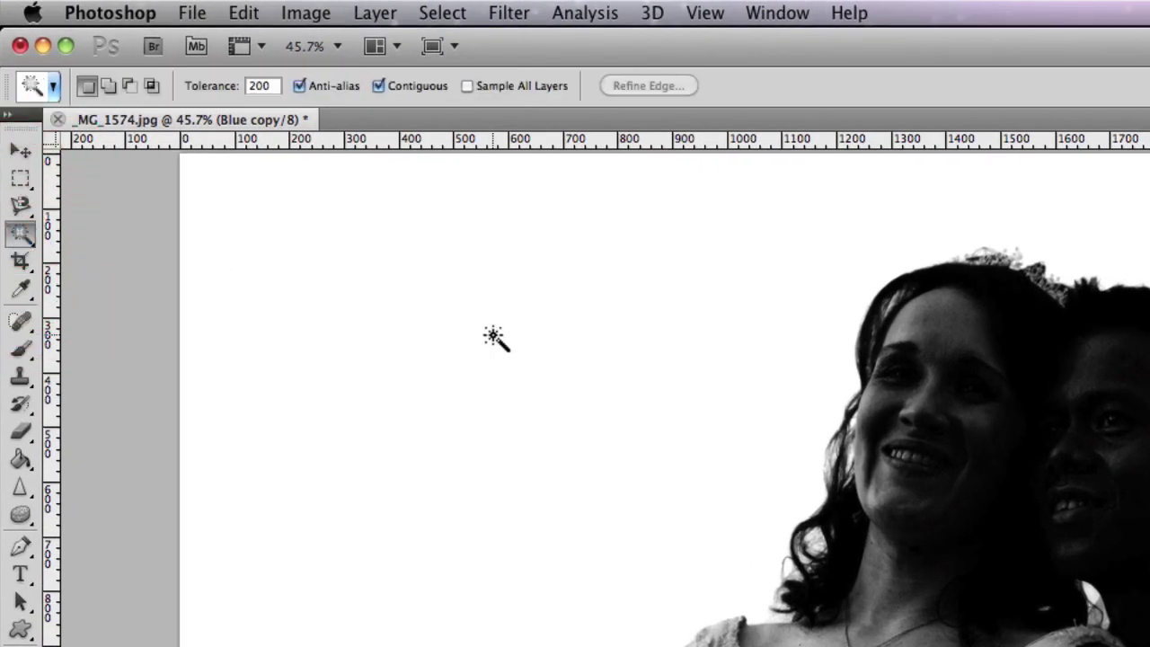
left_click(390, 298)
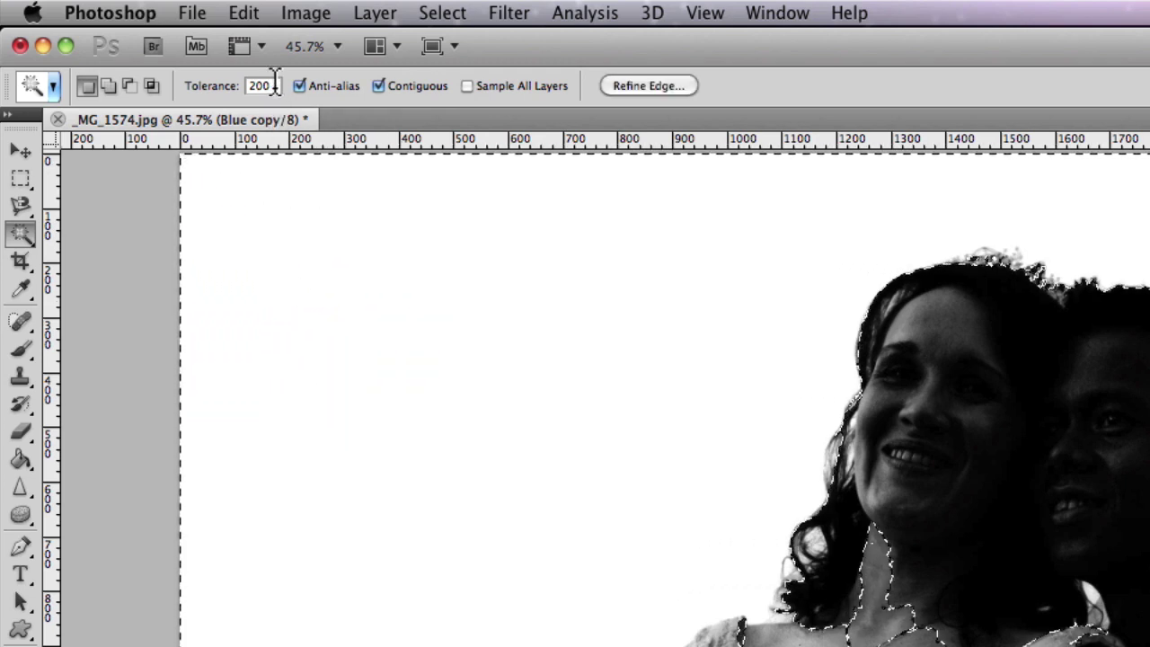
left_click_drag(278, 85, 223, 86)
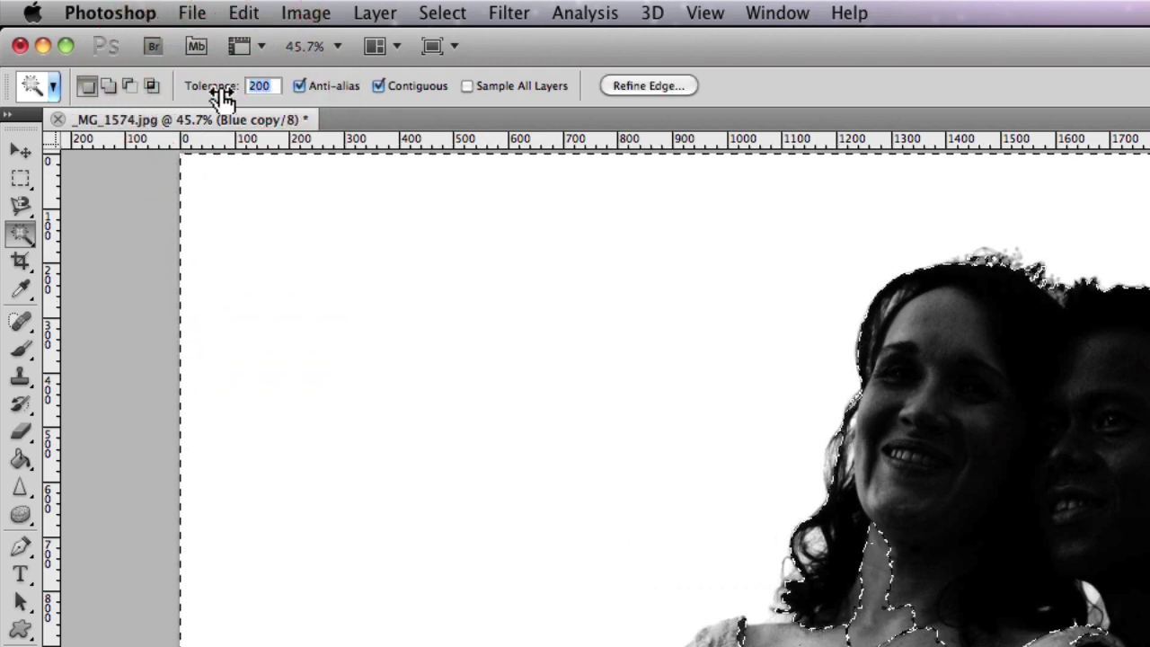
type("32")
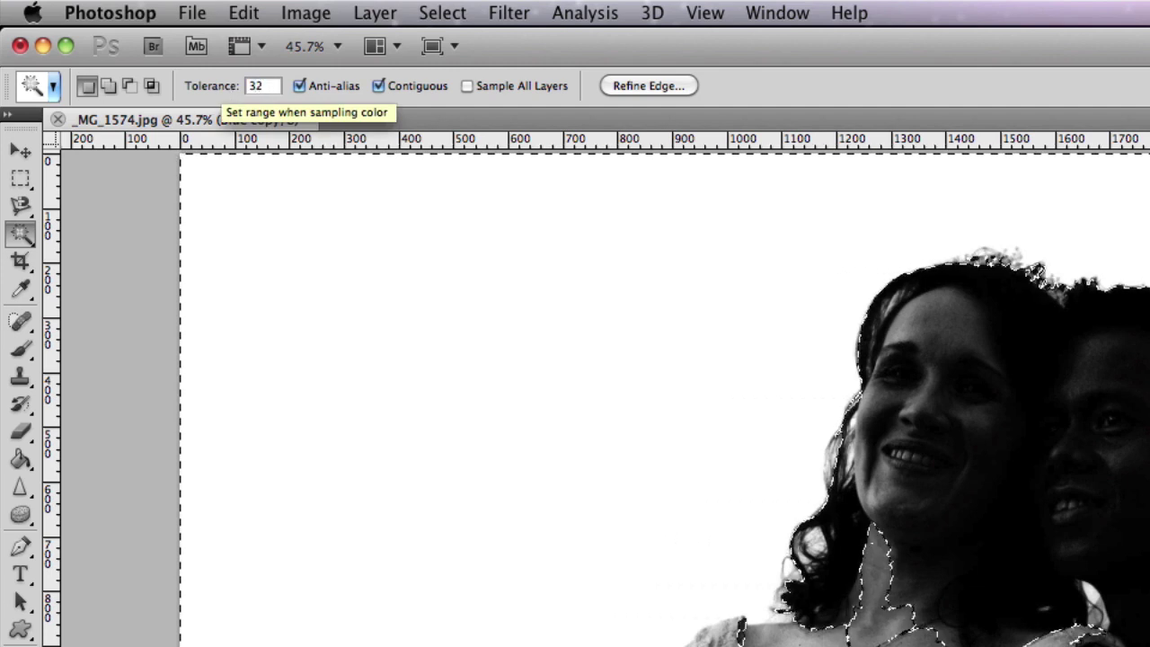
left_click(381, 301)
left_click(367, 282)
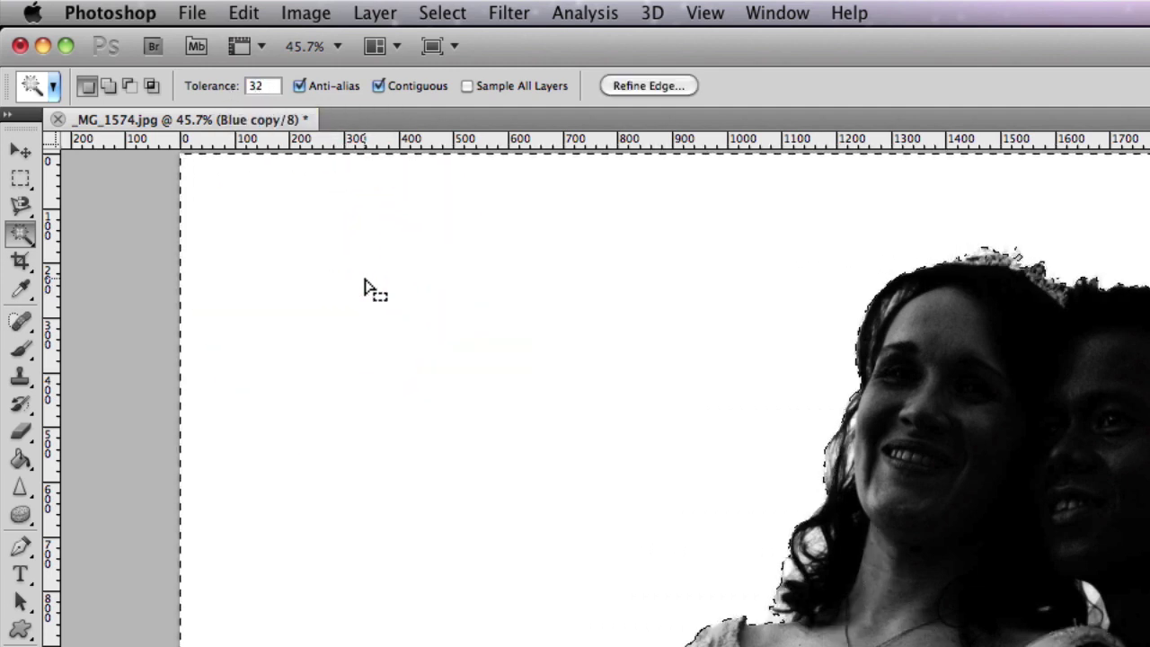
left_click(442, 13)
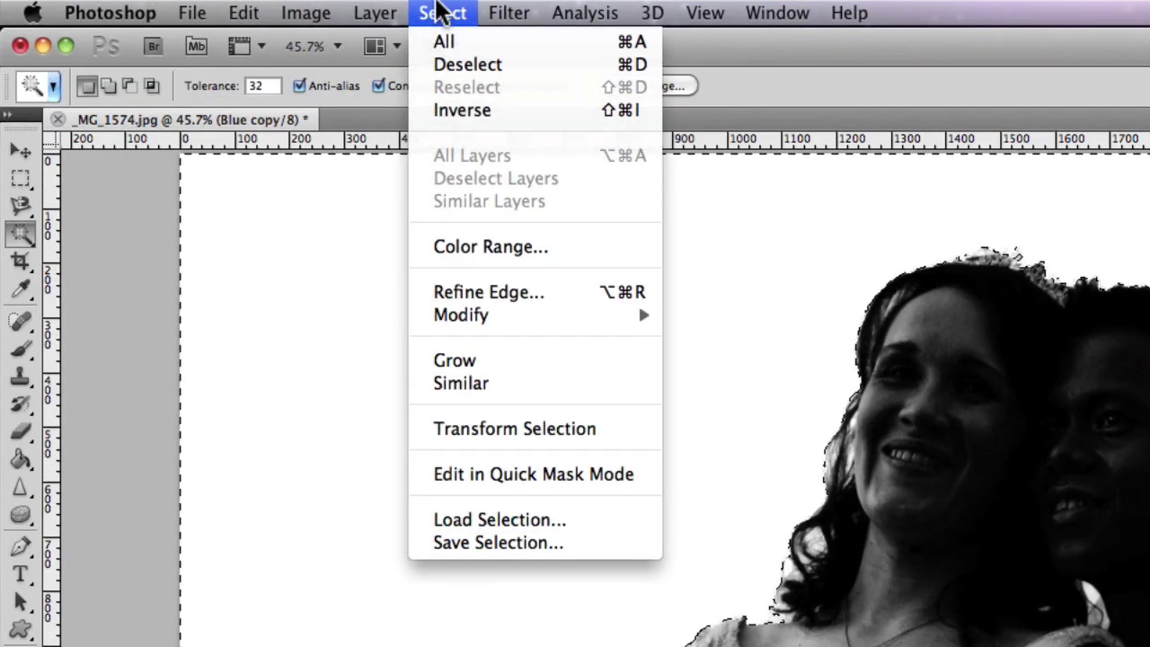
left_click(449, 109)
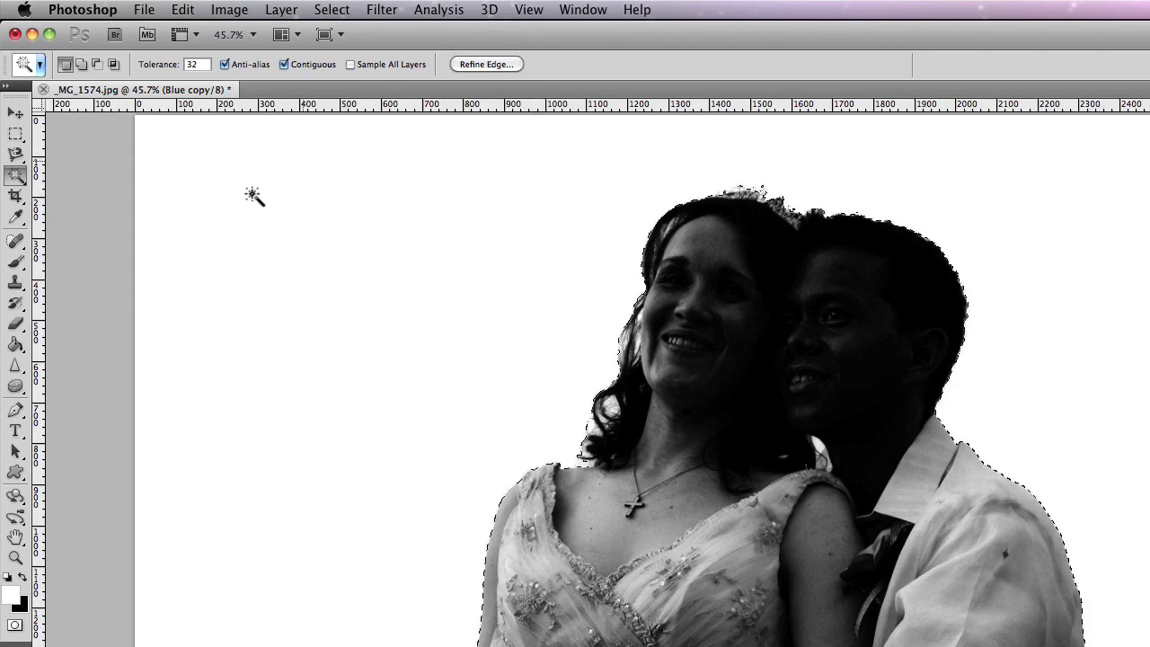
Paint the selected couple, bouquet and stone wall black with a large brush, keeping clear of the bride's loose hair
left_click(16, 261)
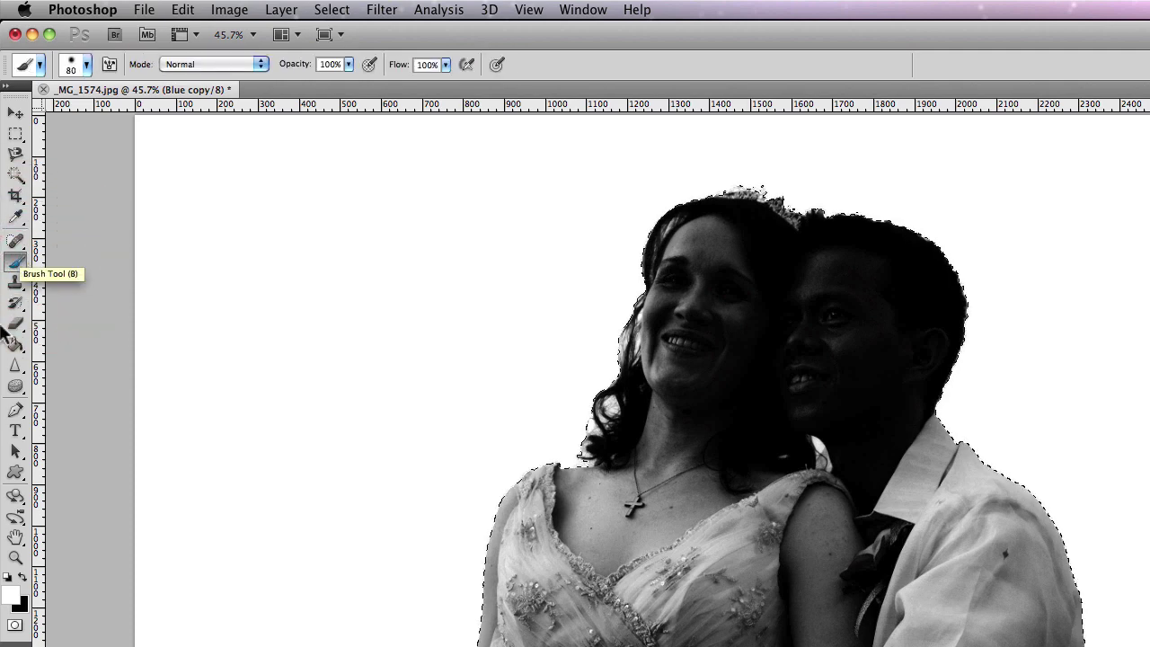
left_click(21, 576)
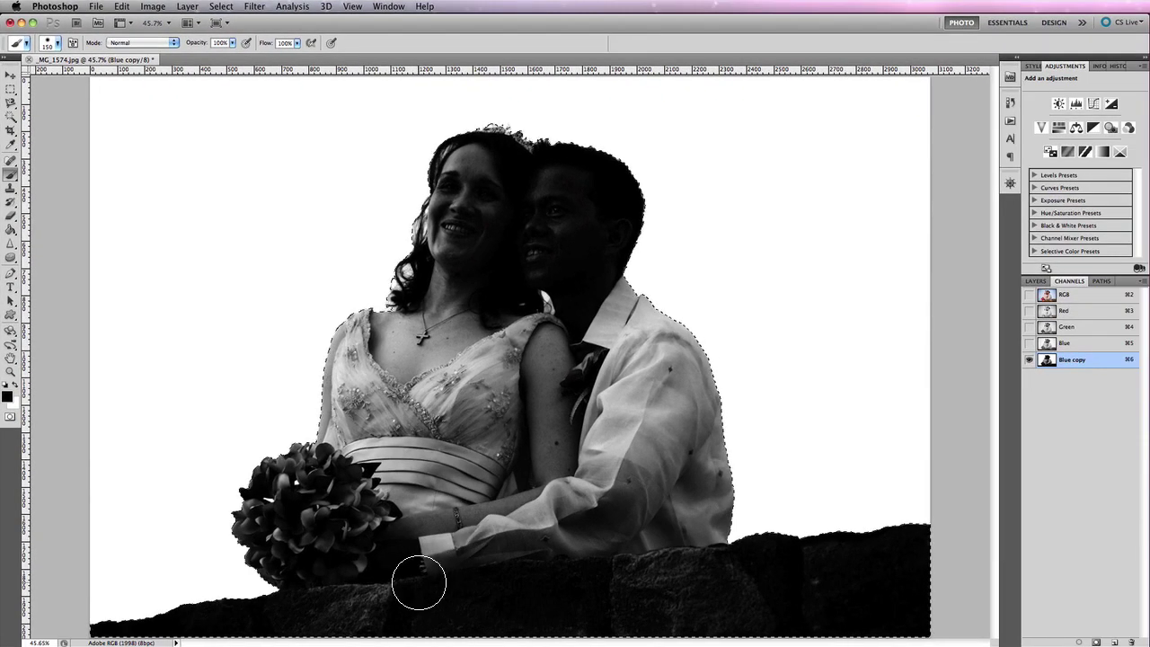
key("bracketright")
key("bracketright")
key("bracketright")
mouse_move(418, 582)
left_mouse_down()
mouse_move(334, 626)
mouse_move(378, 606)
mouse_move(367, 591)
mouse_move(307, 623)
mouse_move(631, 603)
mouse_move(662, 614)
left_mouse_up()
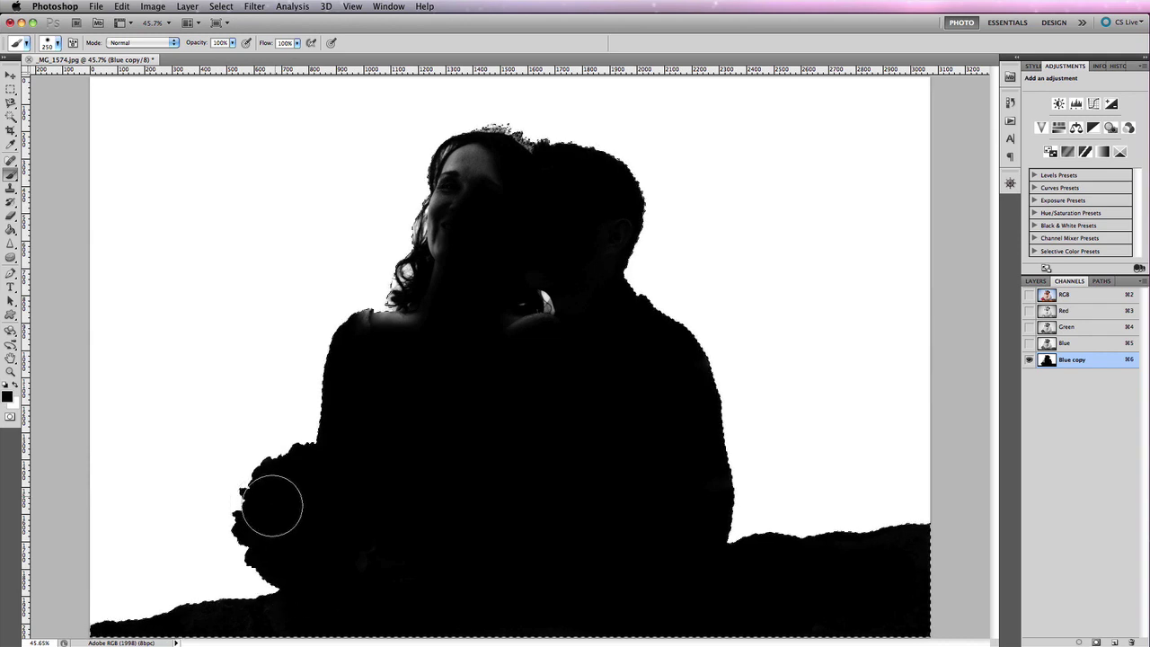
Paint the grey remains beside the small gap between the couple and on the bride's forehead black with a smaller brush
key("bracketleft")
key("bracketleft")
key("bracketleft")
key("bracketleft")
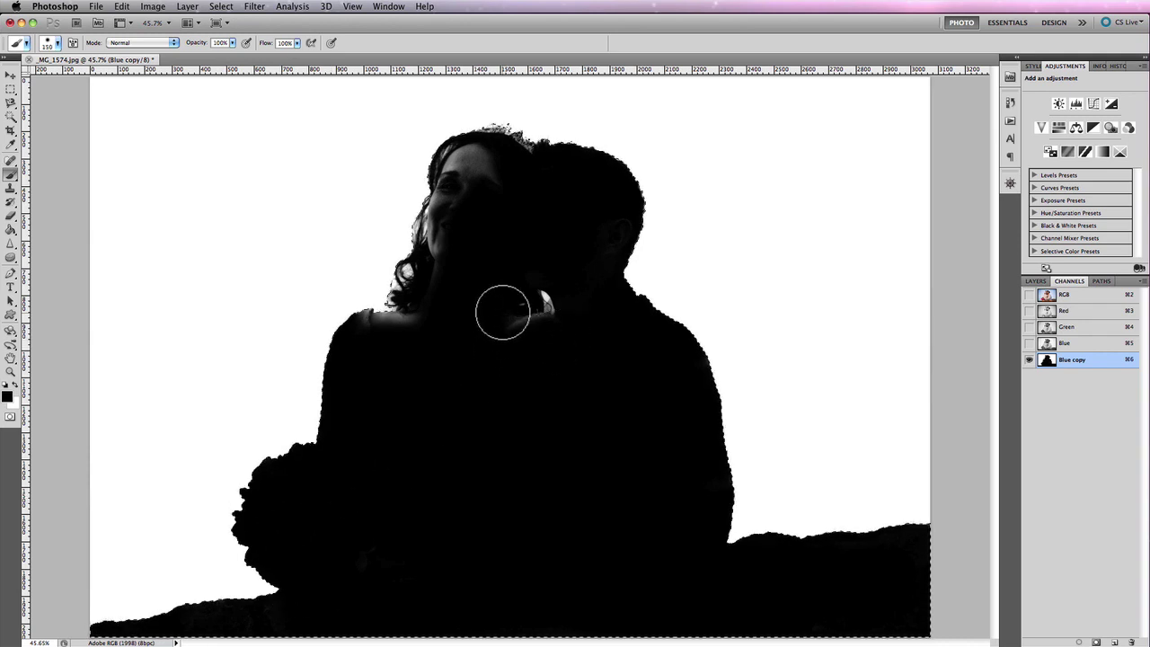
mouse_move(505, 311)
left_mouse_down()
mouse_move(516, 300)
mouse_move(529, 323)
mouse_move(515, 318)
mouse_move(511, 329)
left_mouse_up()
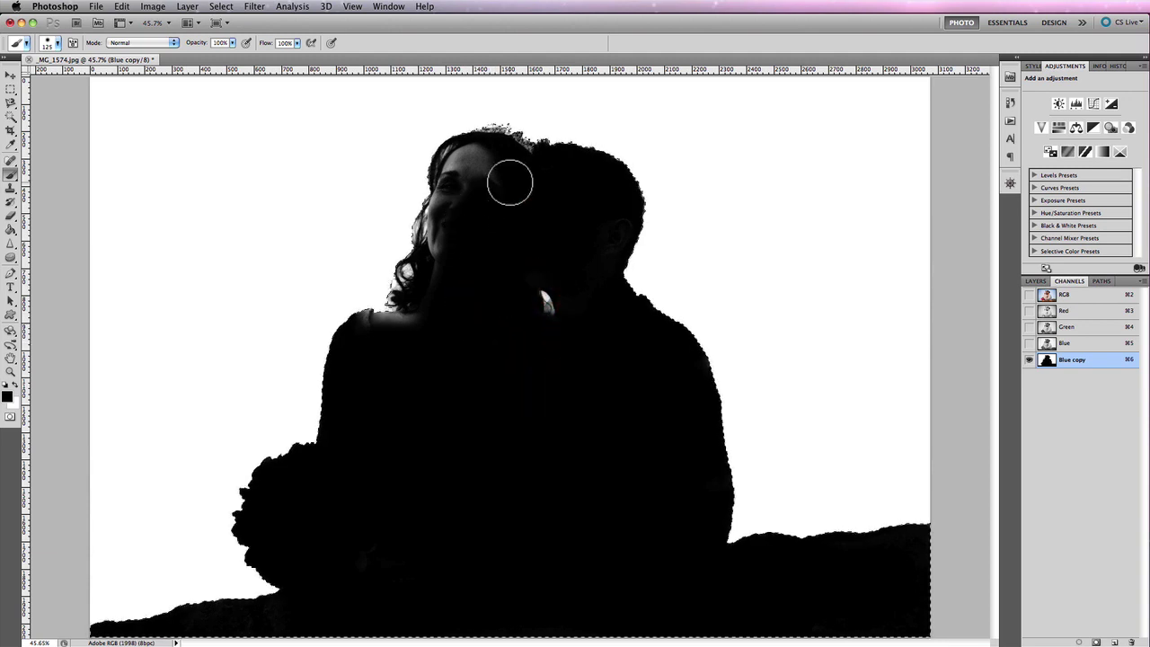
mouse_move(486, 189)
left_mouse_down()
mouse_move(482, 160)
mouse_move(454, 182)
mouse_move(462, 174)
left_mouse_up()
Paint the bride's bare shoulder black at 100% view, reducing the brush to 60 px beneath the hair curls
left_click(10, 371)
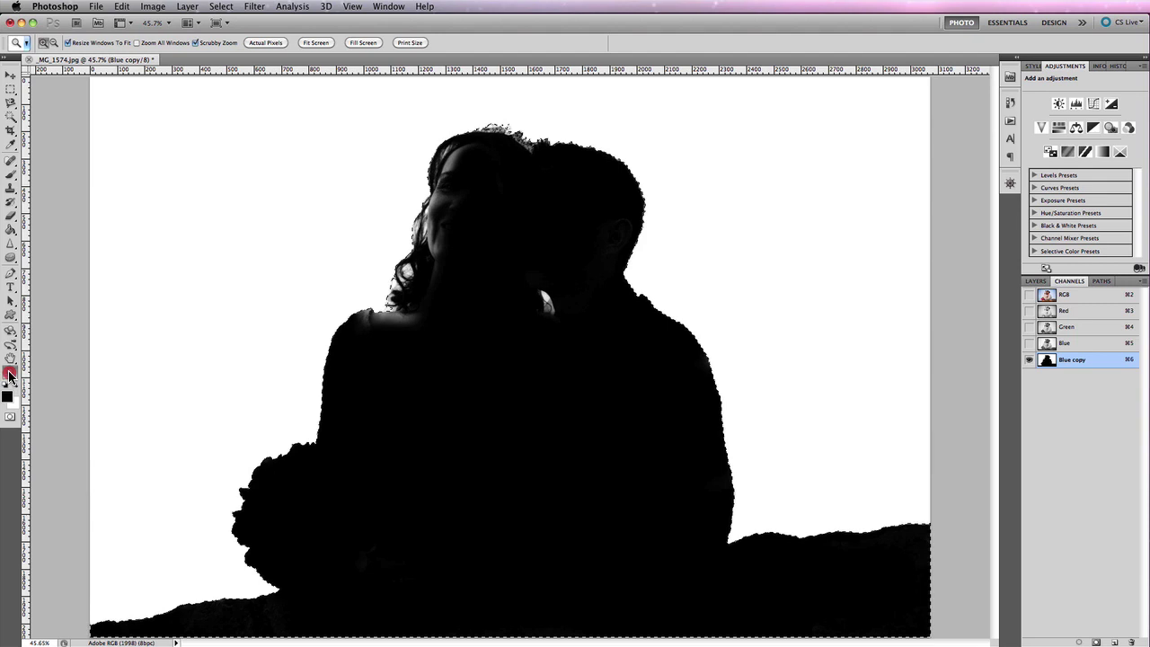
left_click(428, 235)
left_click(580, 390)
left_click(526, 377)
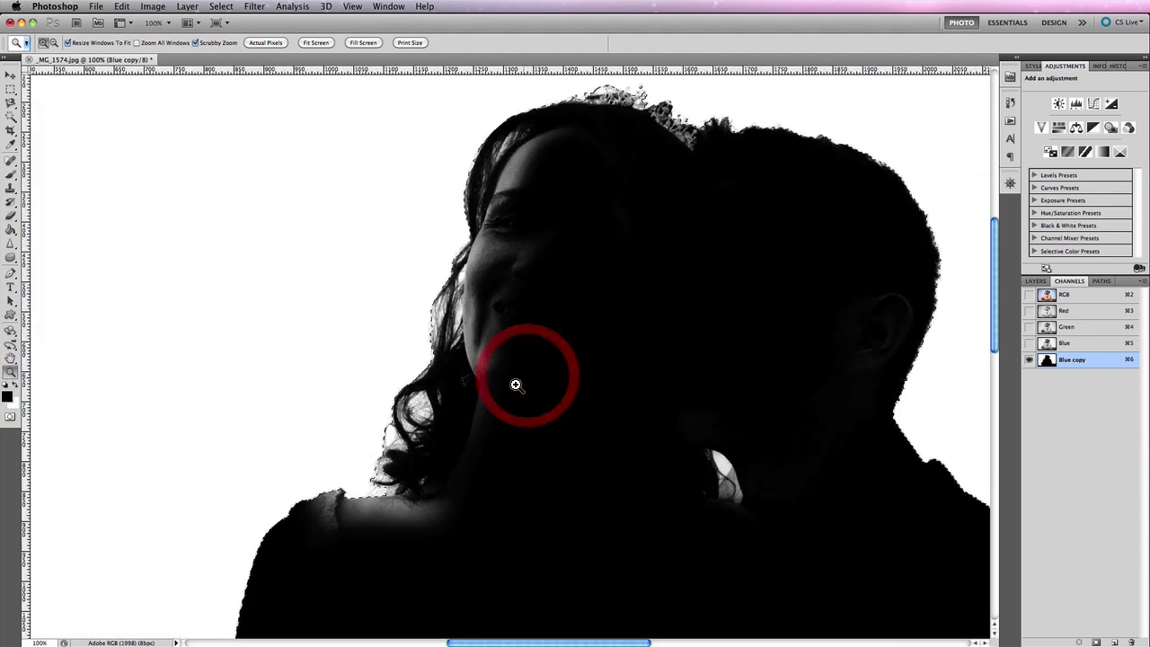
left_click(11, 175)
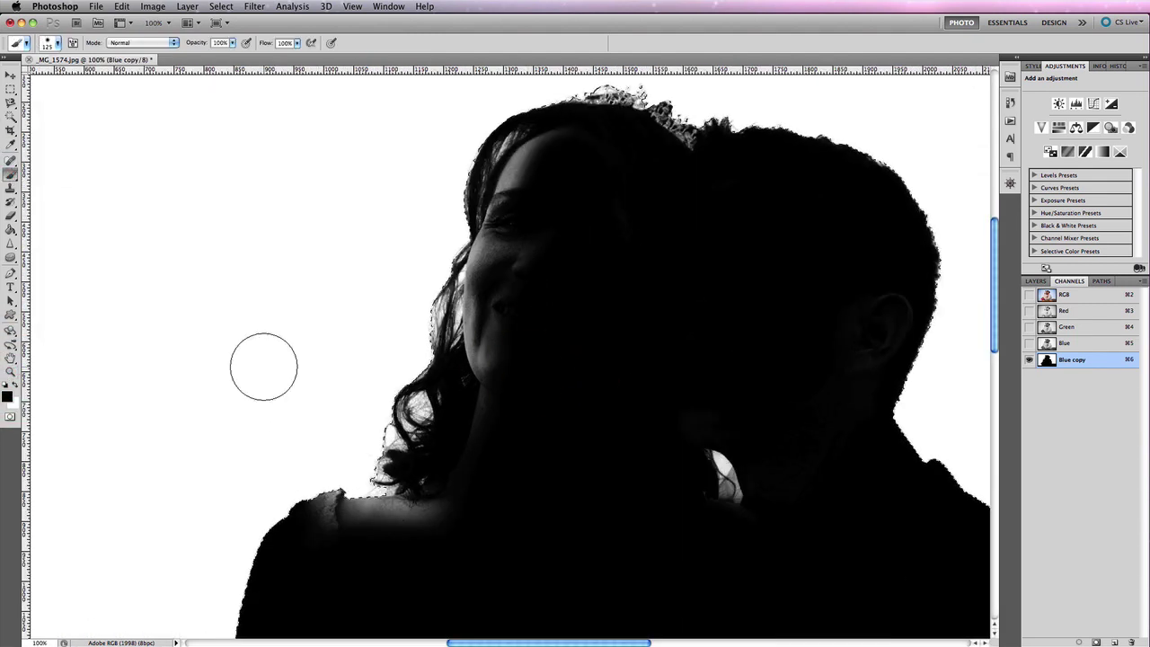
mouse_move(488, 602)
left_mouse_down()
mouse_move(446, 563)
mouse_move(450, 541)
mouse_move(379, 556)
mouse_move(429, 538)
mouse_move(331, 530)
left_mouse_up()
key("bracketleft")
key("bracketleft")
key("bracketleft")
key("bracketleft")
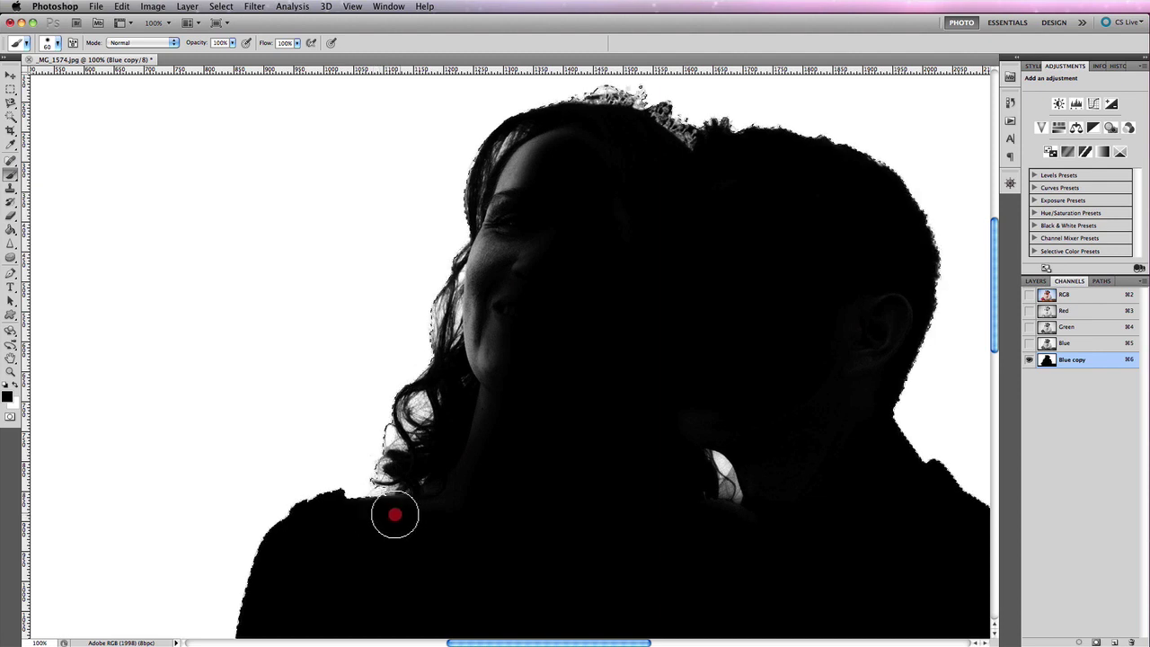
mouse_move(394, 515)
left_mouse_down()
mouse_move(410, 513)
mouse_move(400, 518)
left_mouse_up()
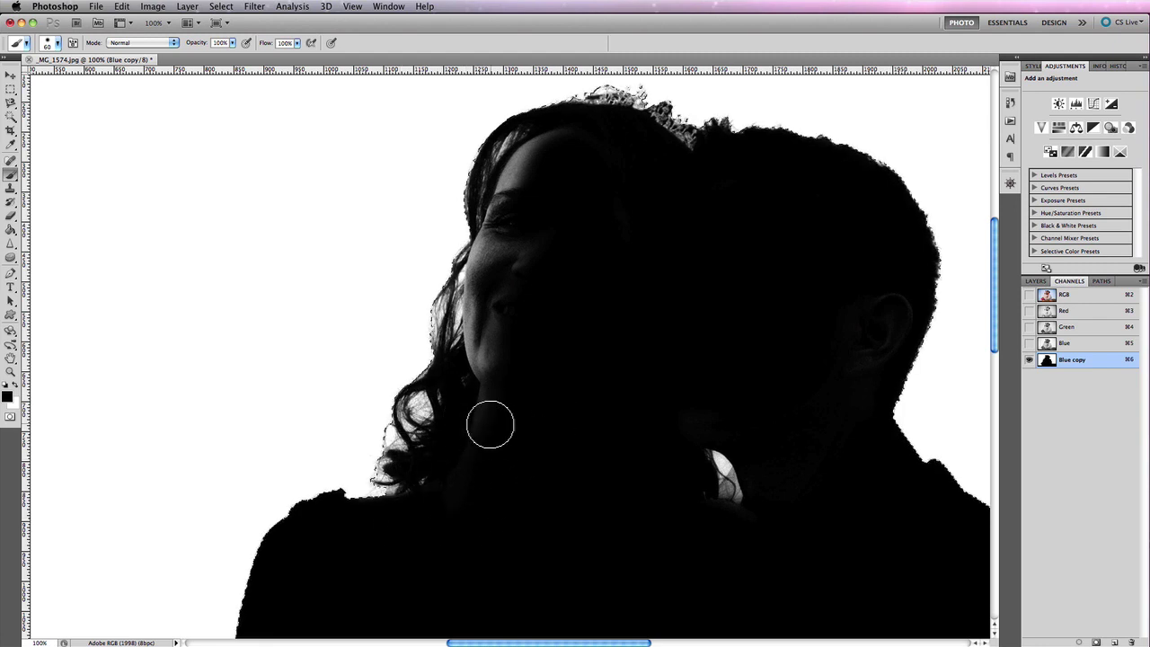
Paint the bride's neck and the inner part of her face black with the 60 px brush
mouse_move(489, 403)
left_mouse_down()
mouse_move(489, 363)
mouse_move(519, 292)
left_mouse_up()
mouse_move(564, 135)
left_mouse_down()
mouse_move(521, 164)
mouse_move(513, 181)
mouse_move(542, 149)
mouse_move(516, 200)
left_mouse_up()
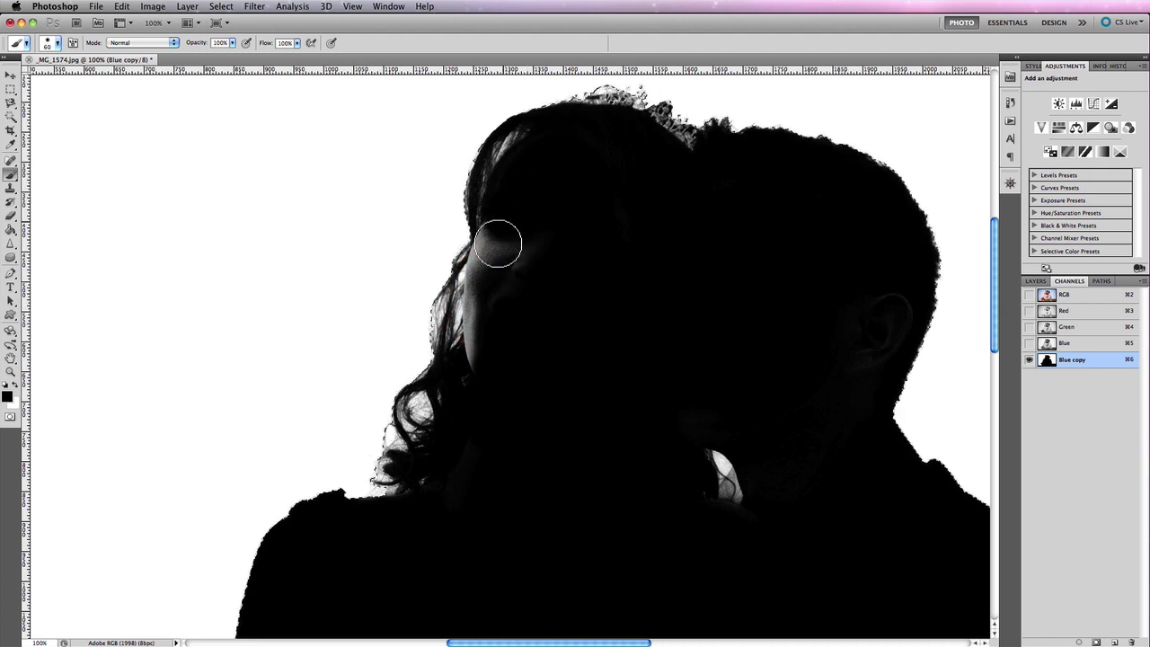
left_click_drag(479, 392, 488, 269)
Paint the outer edge of the bride's face black beside the loose hair with a 30 px brush, and touch up beside the neck gap
key("bracketleft")
key("bracketleft")
key("bracketleft")
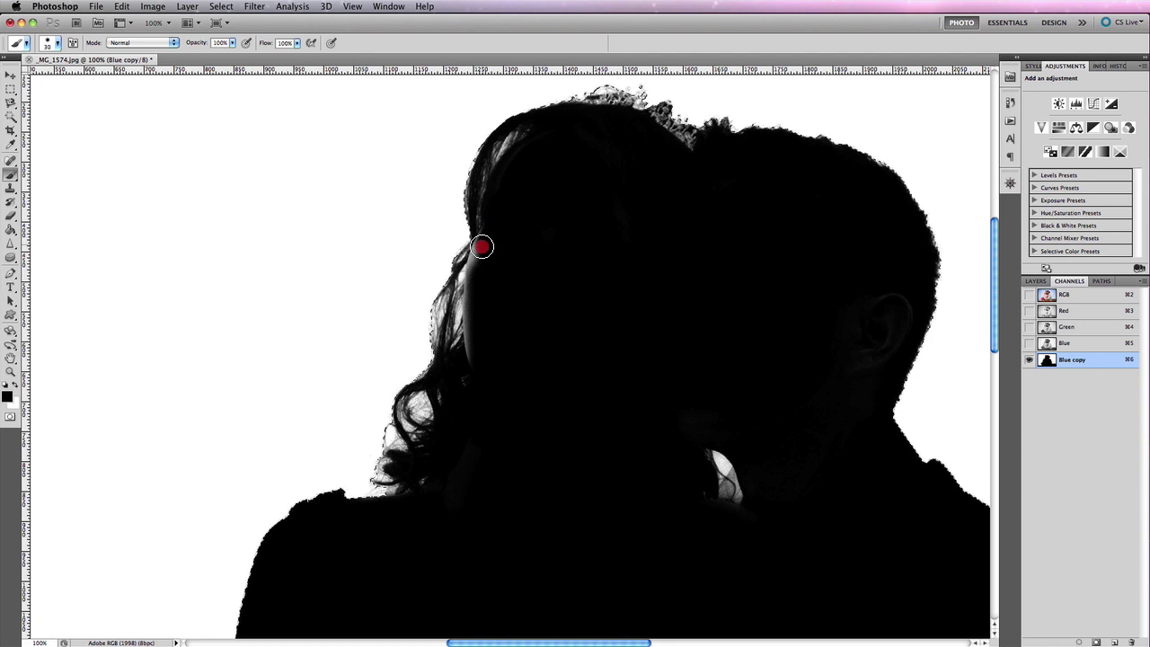
left_click_drag(473, 344, 475, 358)
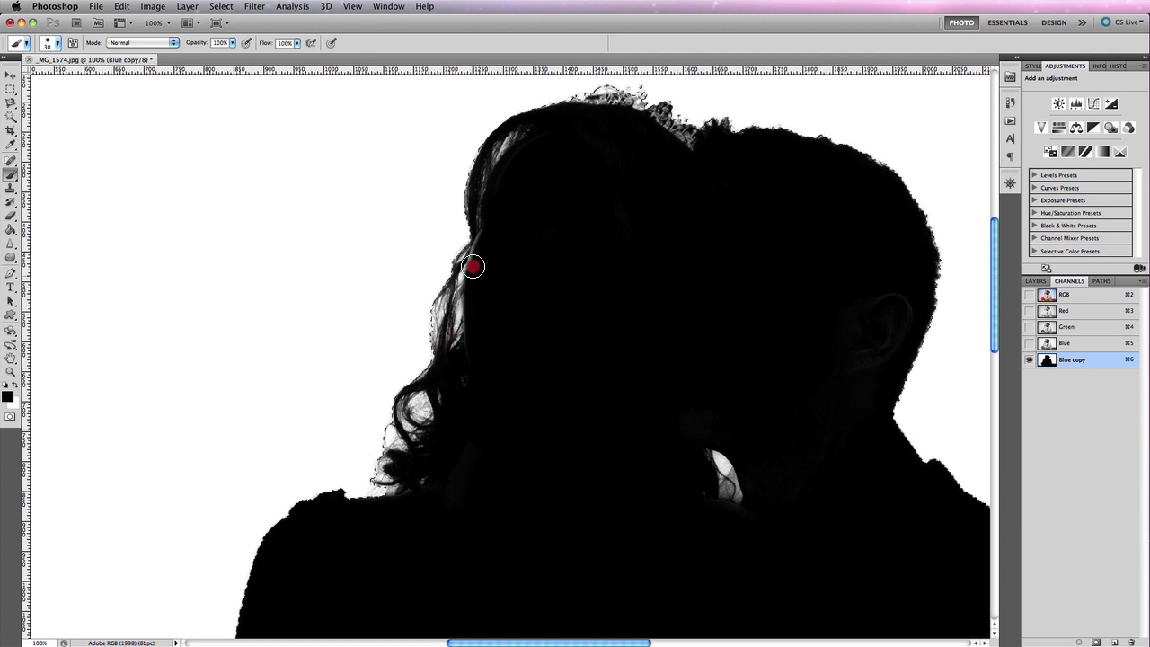
left_click_drag(487, 241, 466, 296)
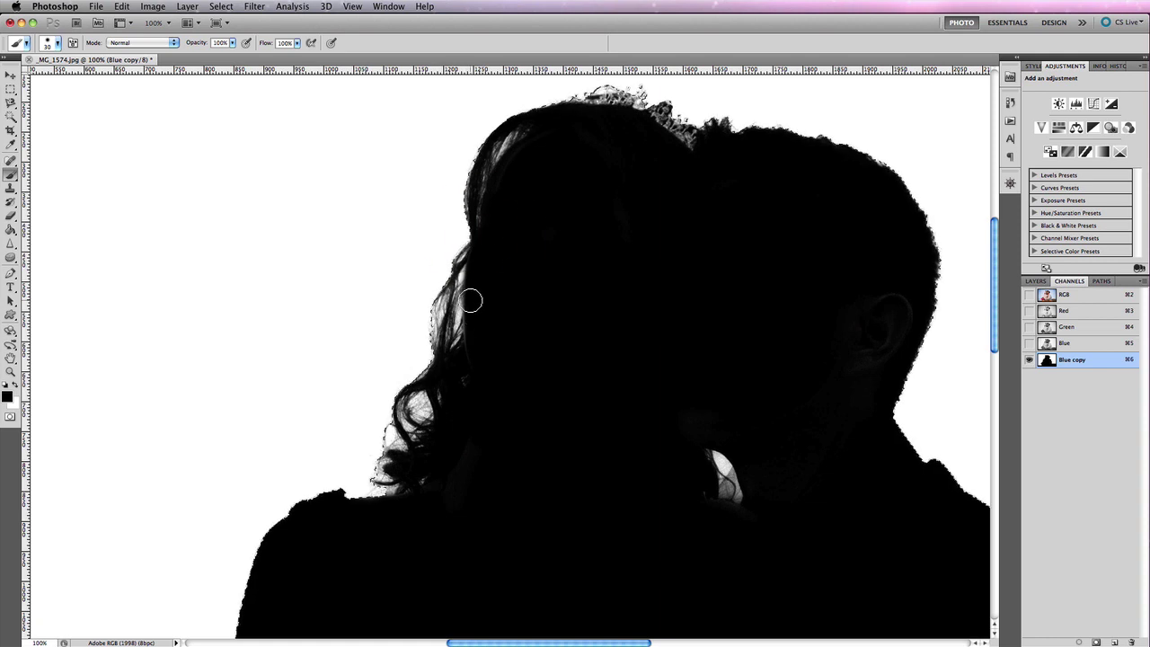
left_click_drag(473, 374, 483, 385)
left_click(692, 472)
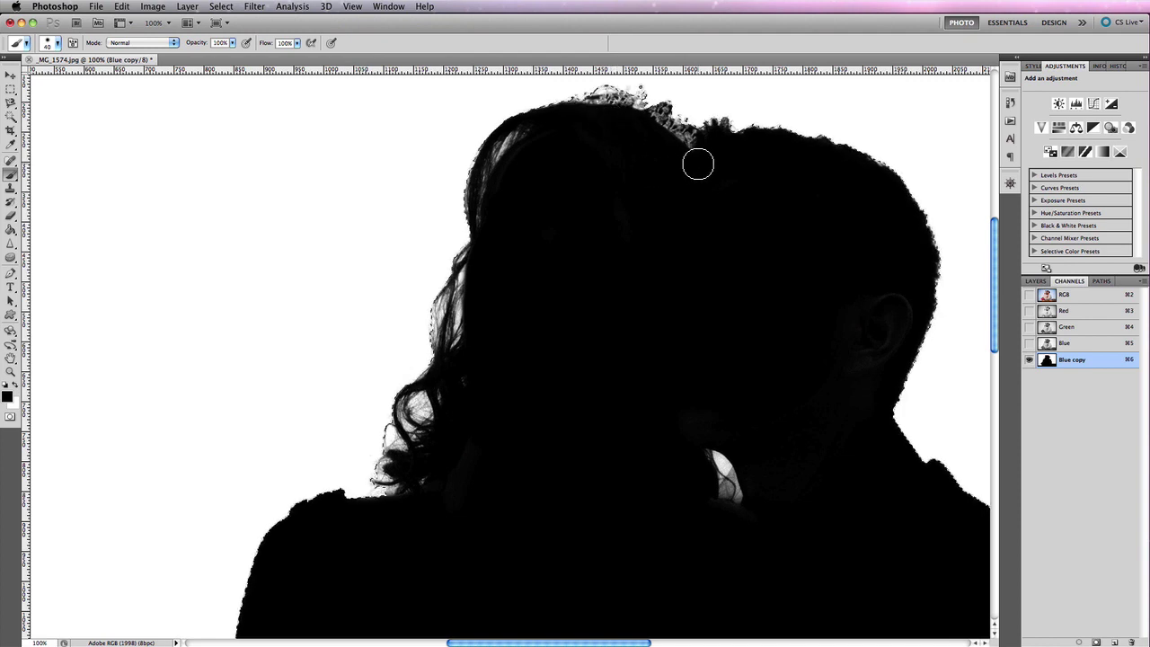
Check the Blue copy mask against the colour image, and paint the bride's tiara black in the mask with a 25 px brush
left_click(1029, 295)
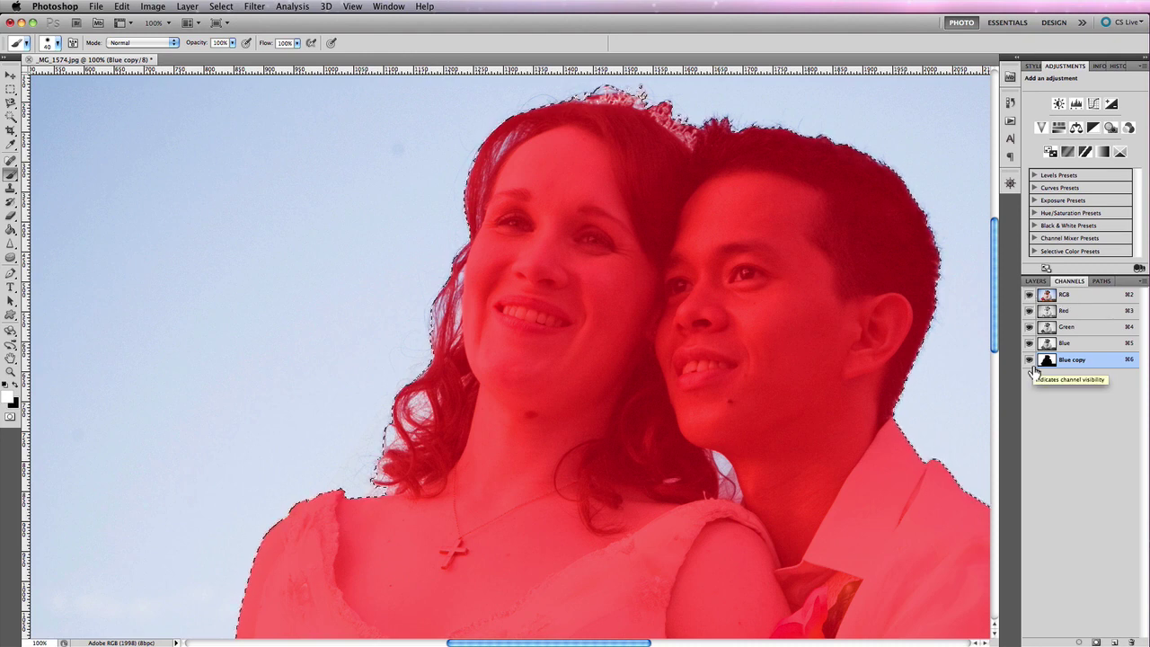
left_click(1029, 359)
left_click(1030, 359)
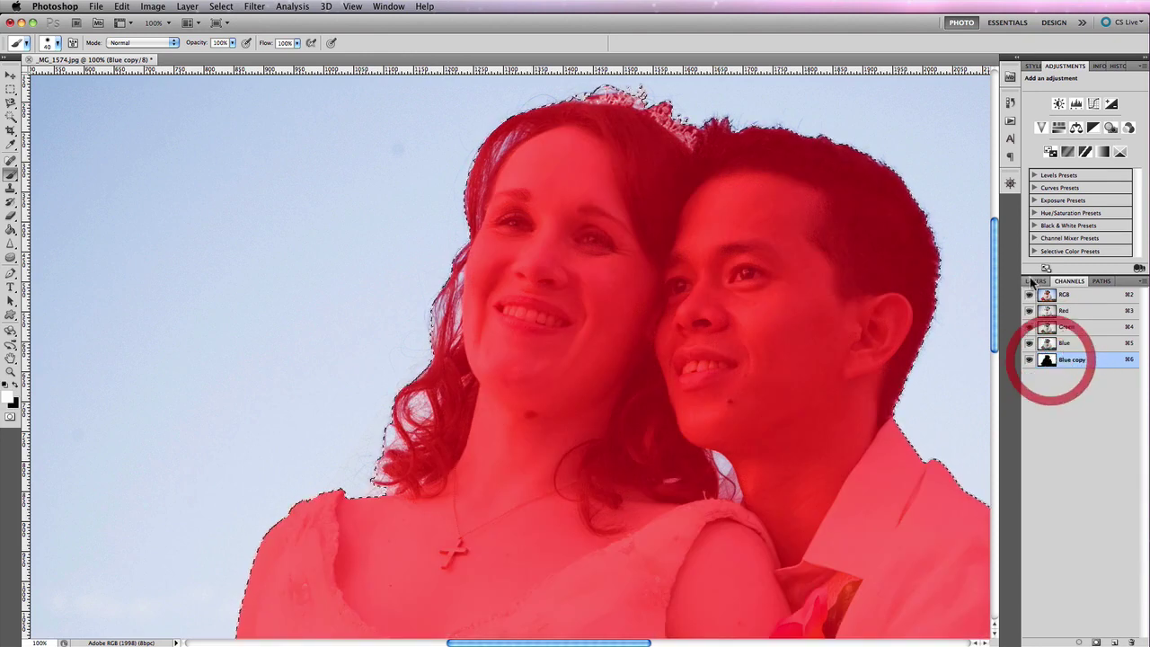
left_click(1029, 296)
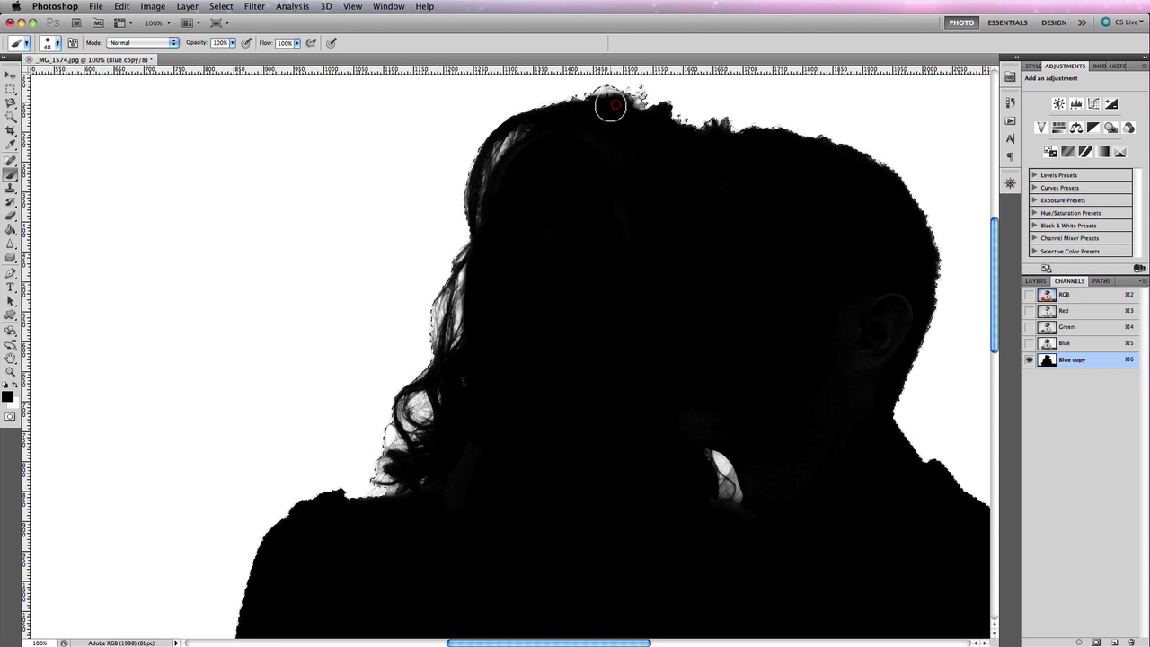
key("bracketleft")
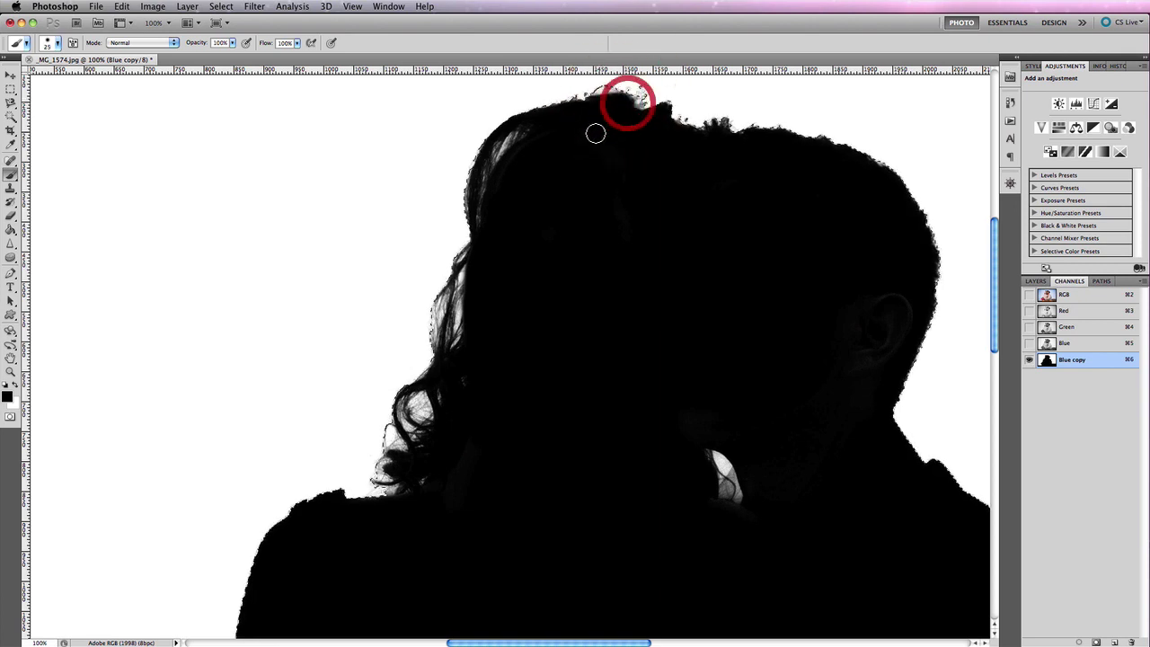
left_click_drag(596, 133, 601, 146)
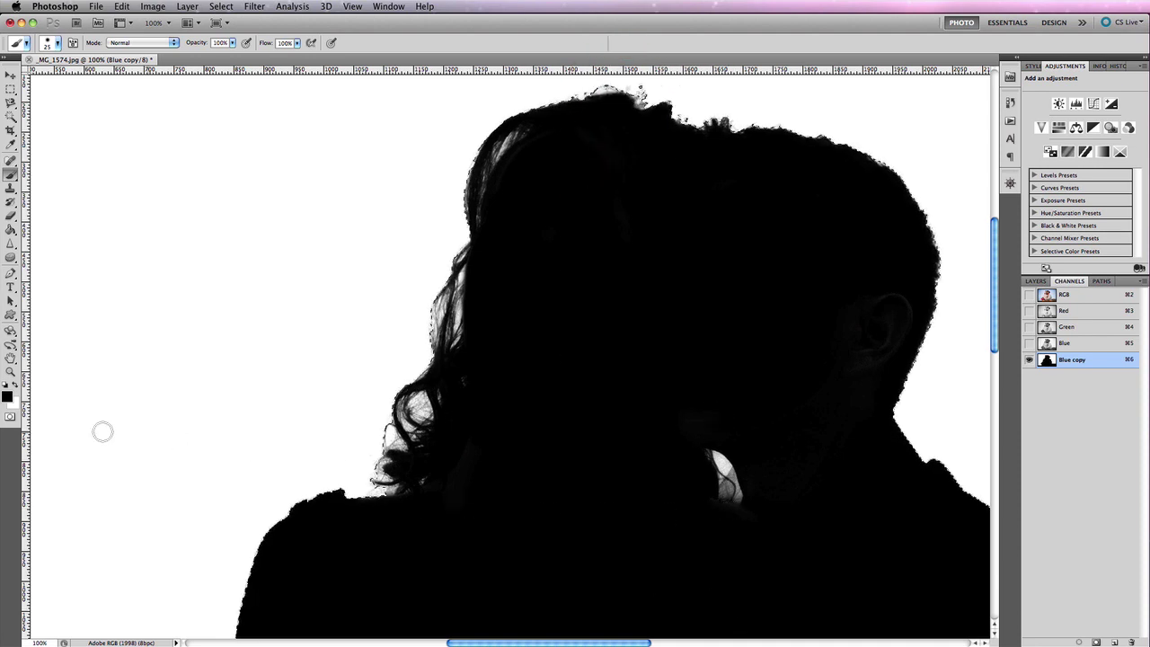
Fit the whole Blue copy mask on screen and clear the active selection
left_click(10, 372)
right_click(655, 365)
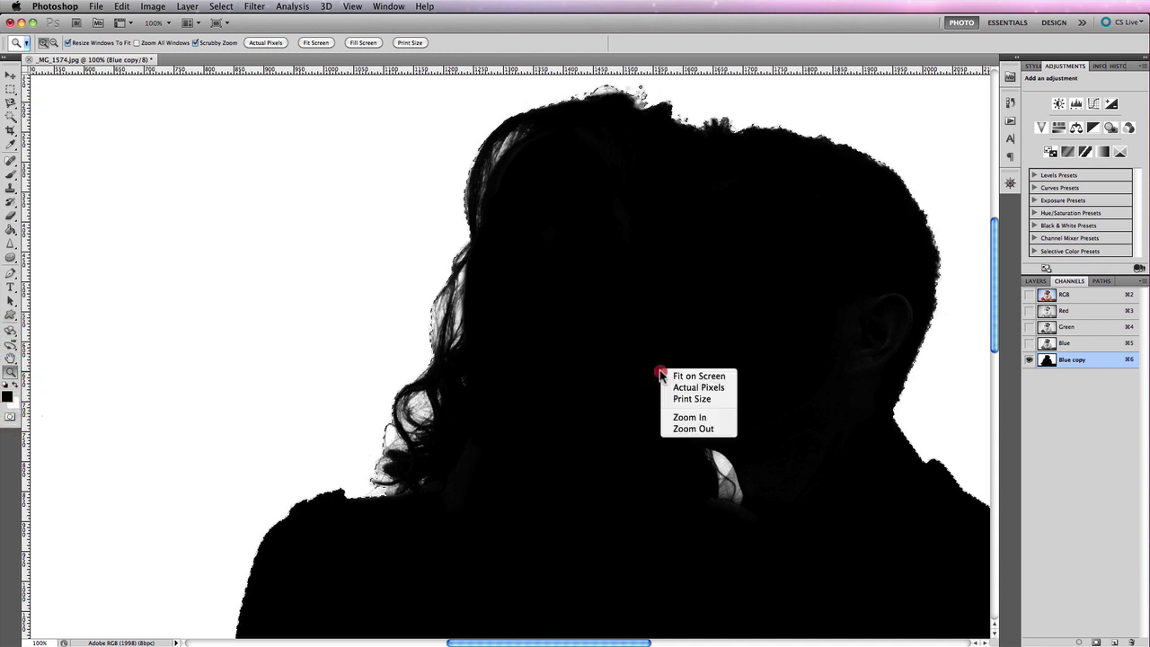
left_click(667, 373)
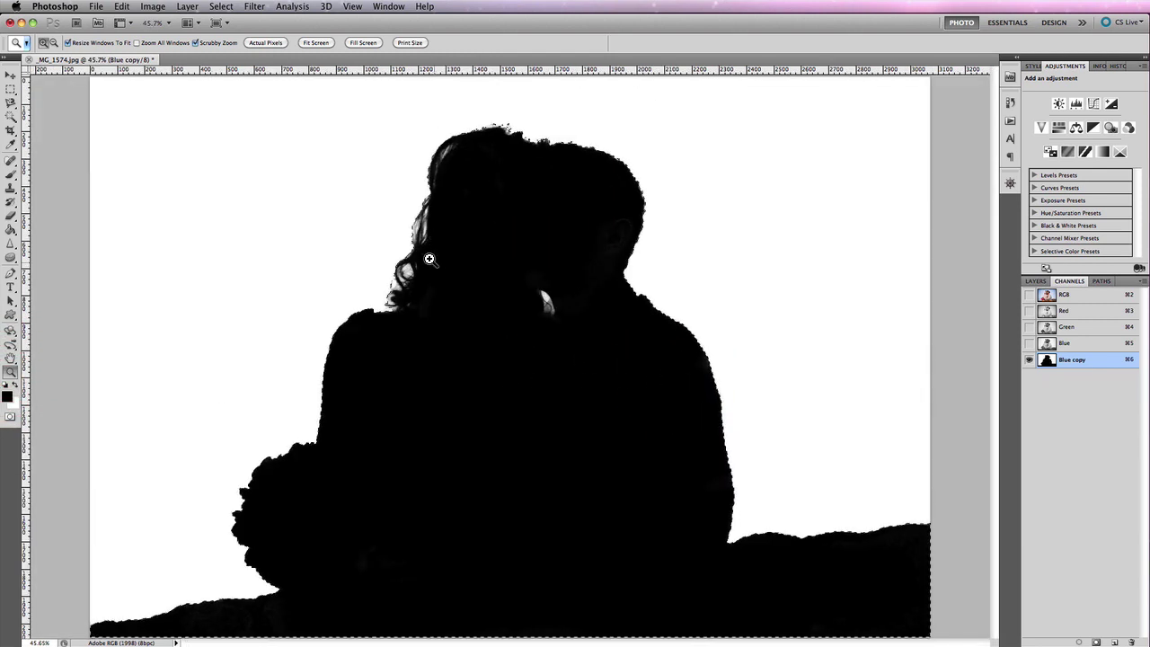
key("m")
left_click(527, 116)
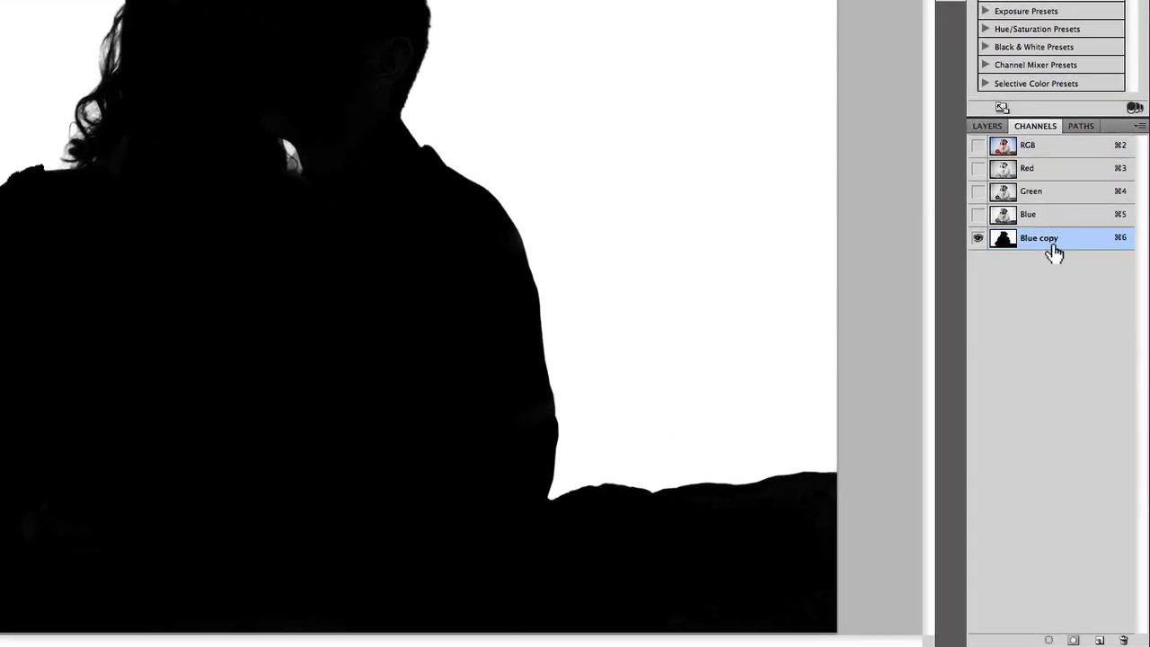
Load the Blue copy channel as a selection so that its white sky area is selected
left_click(1073, 365)
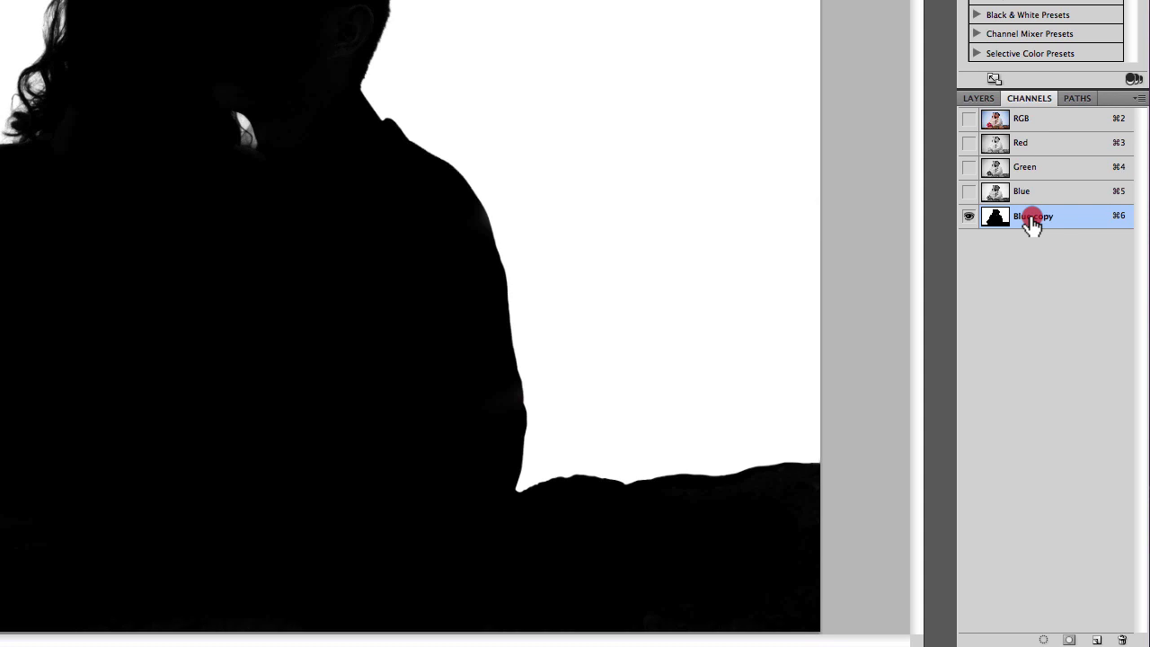
left_click_drag(1031, 222, 1040, 638)
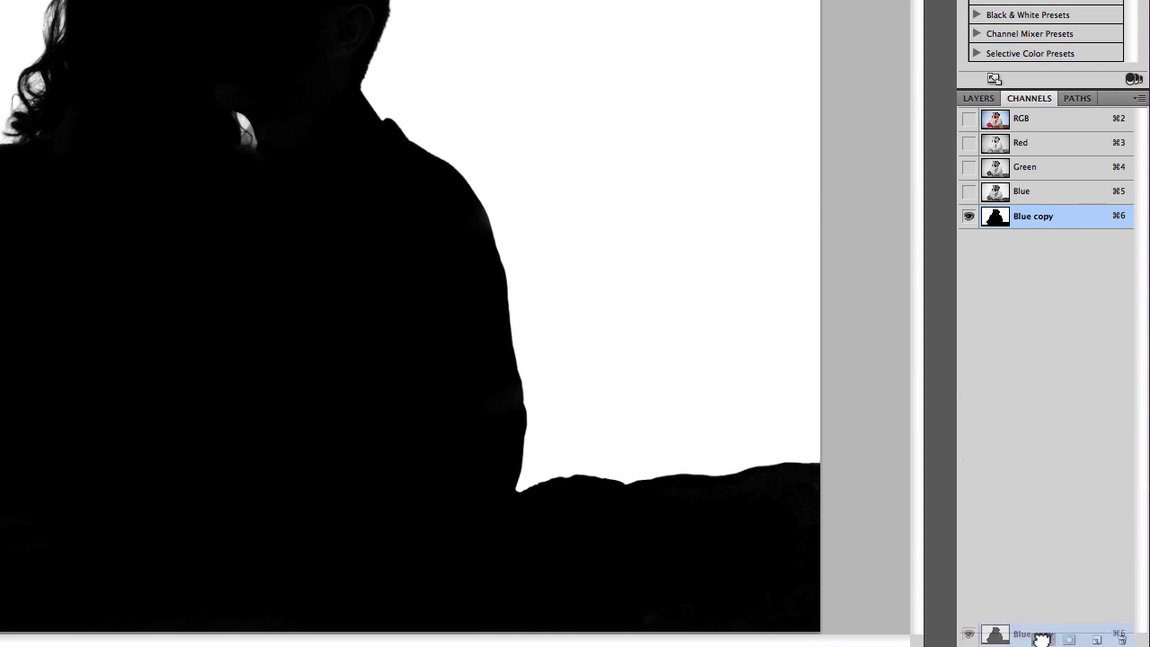
left_click_drag(1040, 638, 1042, 637)
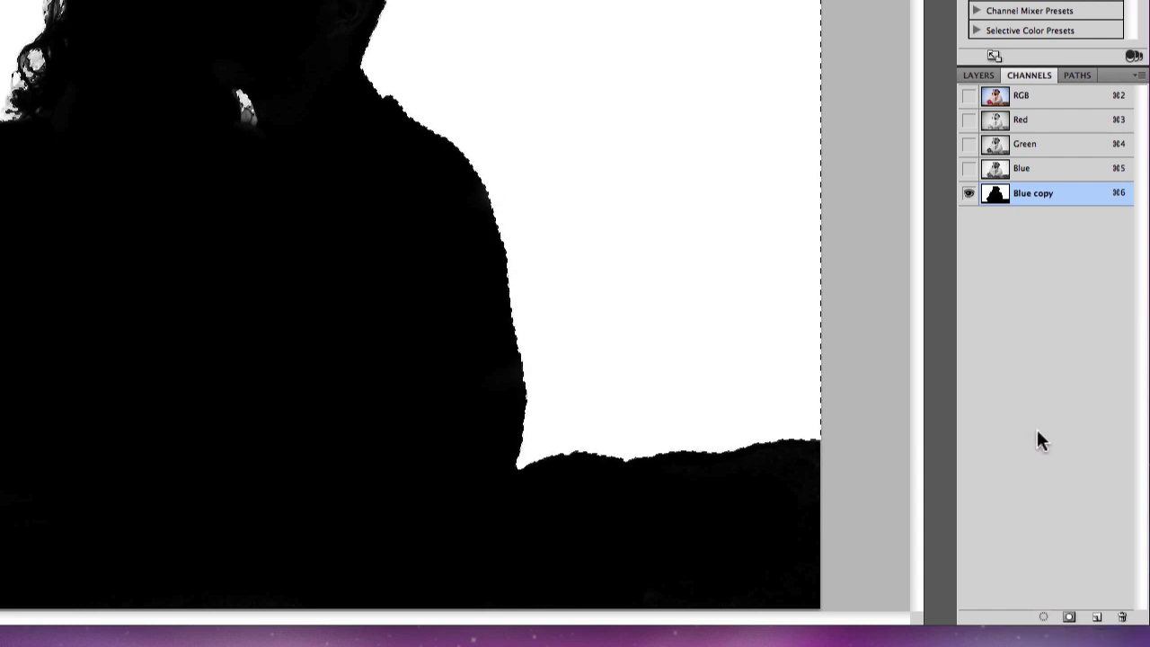
Show the full-colour image with the Blue copy channel hidden, make the RGB composite active, and return to the layer list
left_click(969, 95)
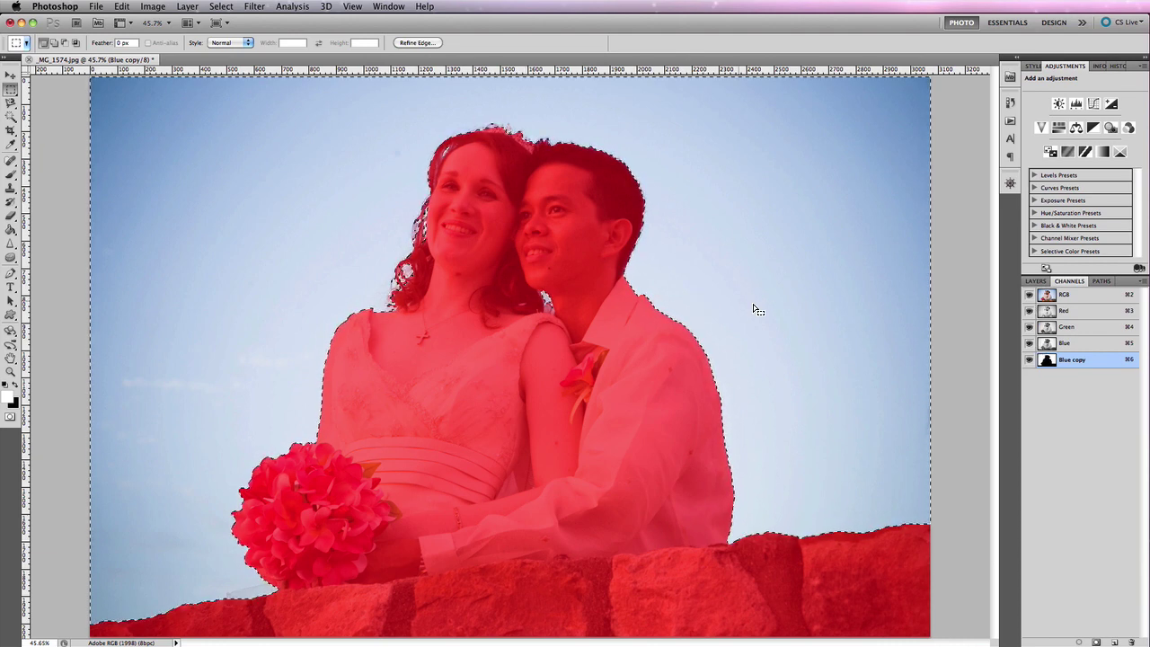
left_click(1029, 360)
left_click(1028, 360)
left_click(1028, 360)
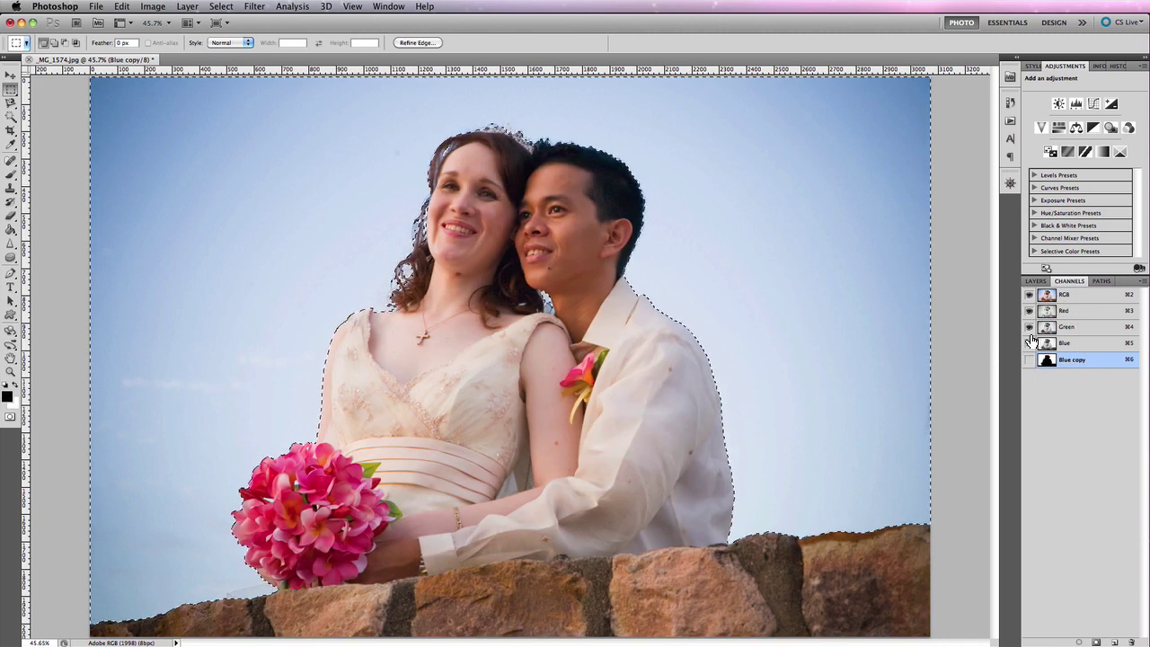
left_click(1077, 298)
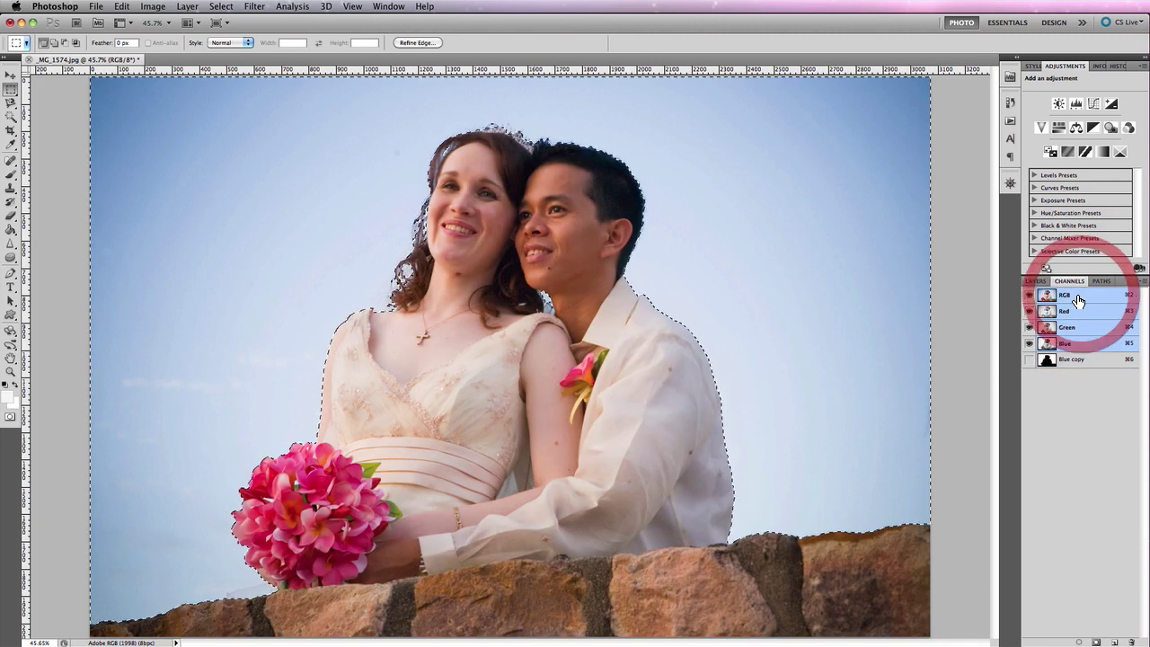
left_click(1036, 281)
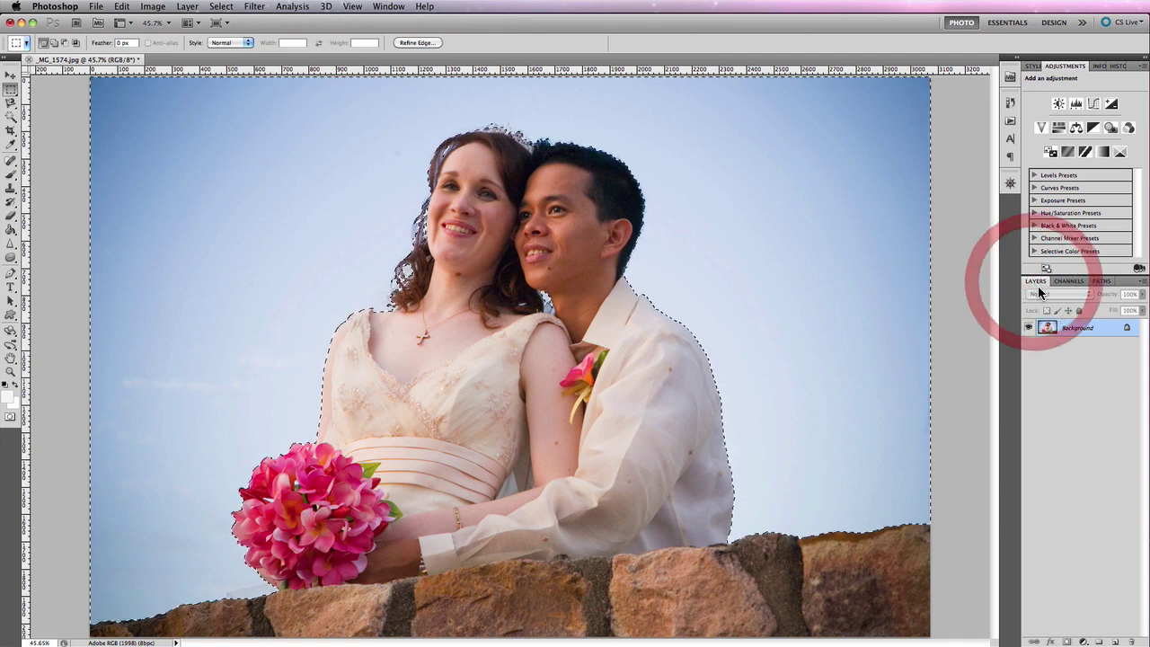
Add a Hue/Saturation adjustment layer masked to the selected sky and set its saturation to +43
left_click(187, 6)
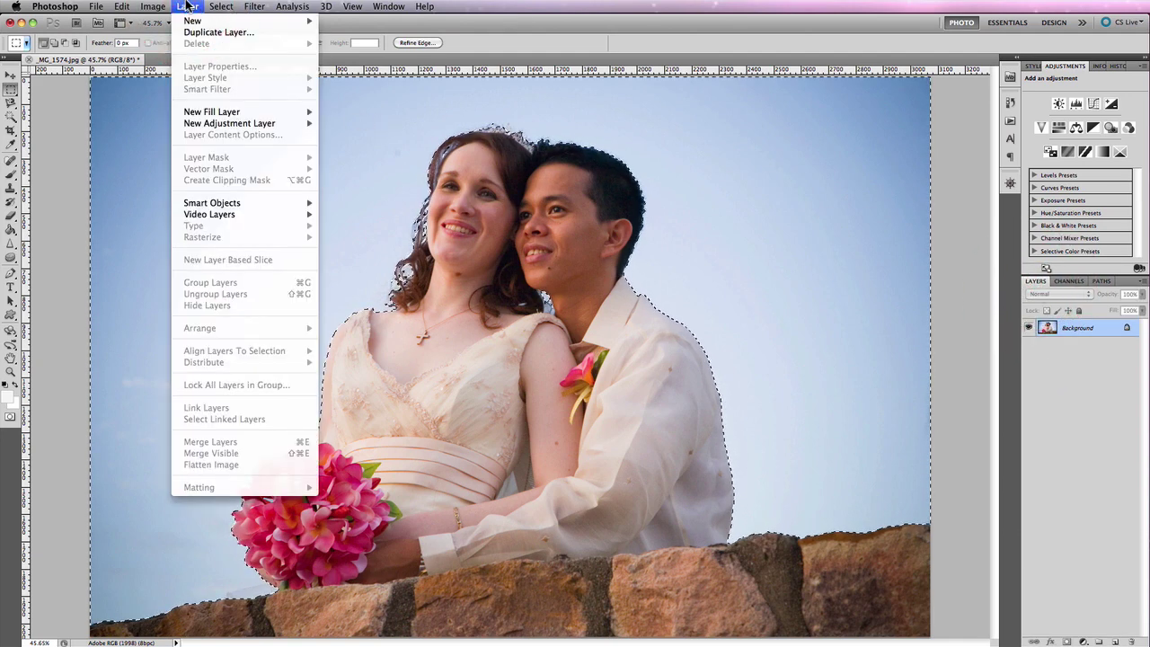
mouse_move(253, 114)
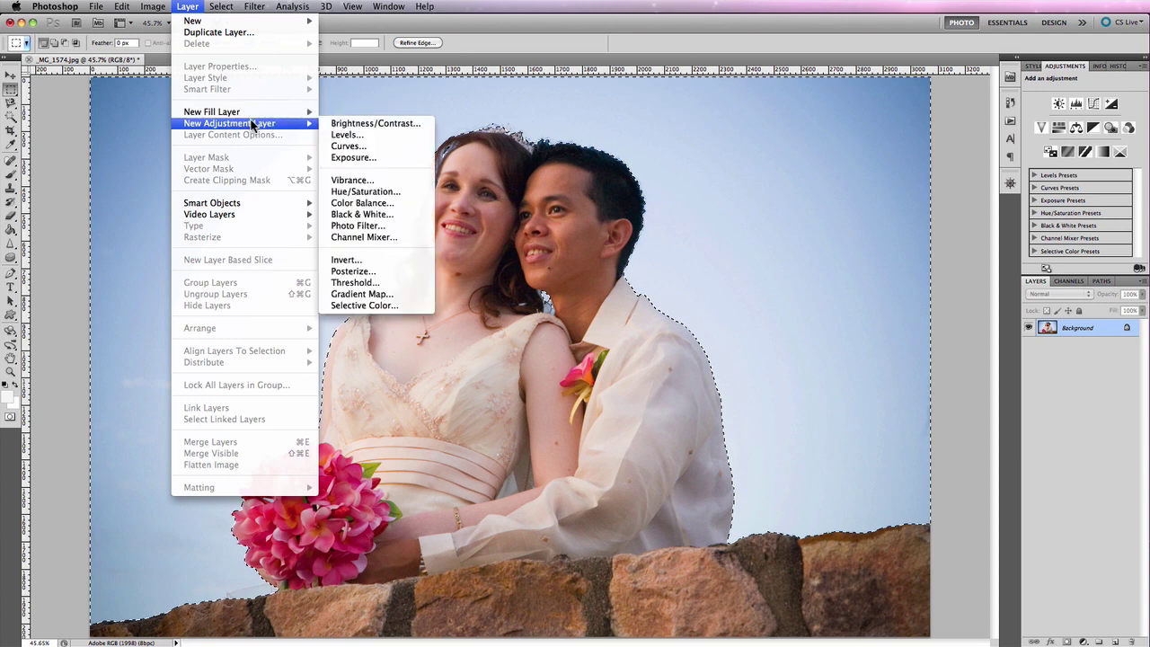
left_click(365, 192)
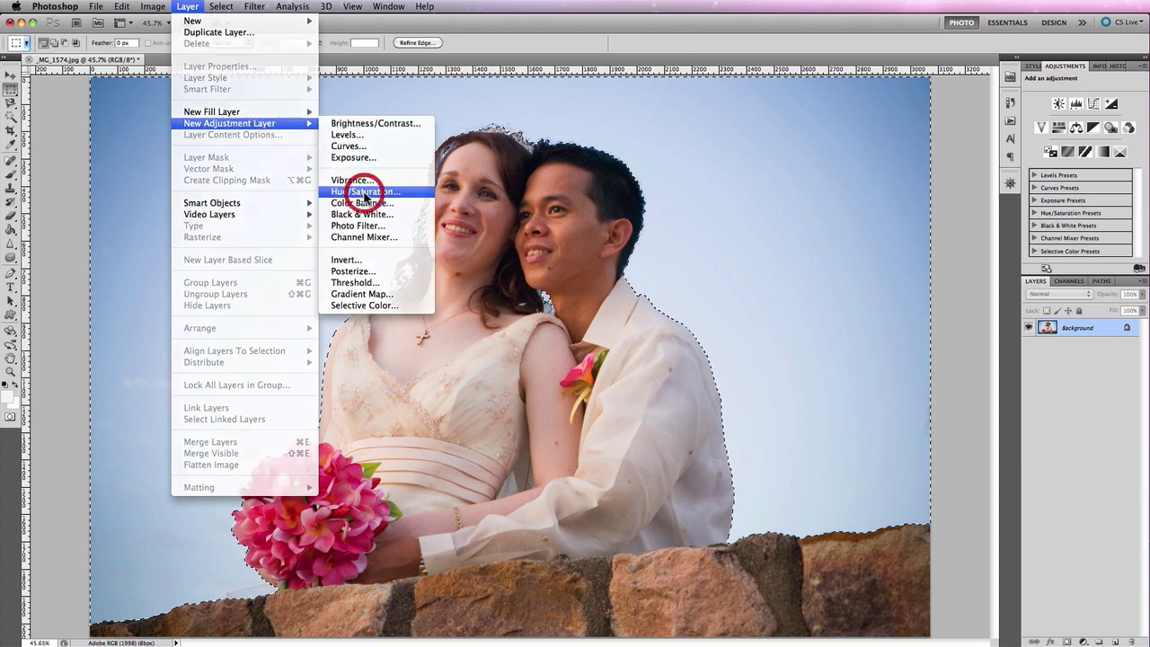
left_click(725, 307)
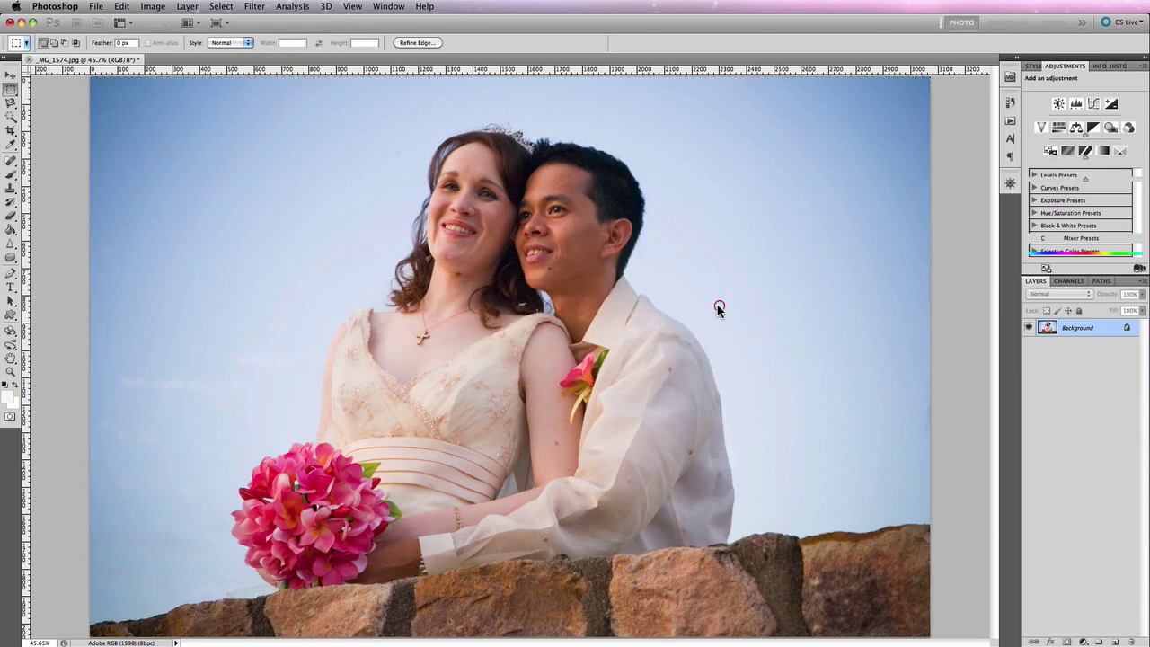
left_click_drag(1084, 156, 1109, 161)
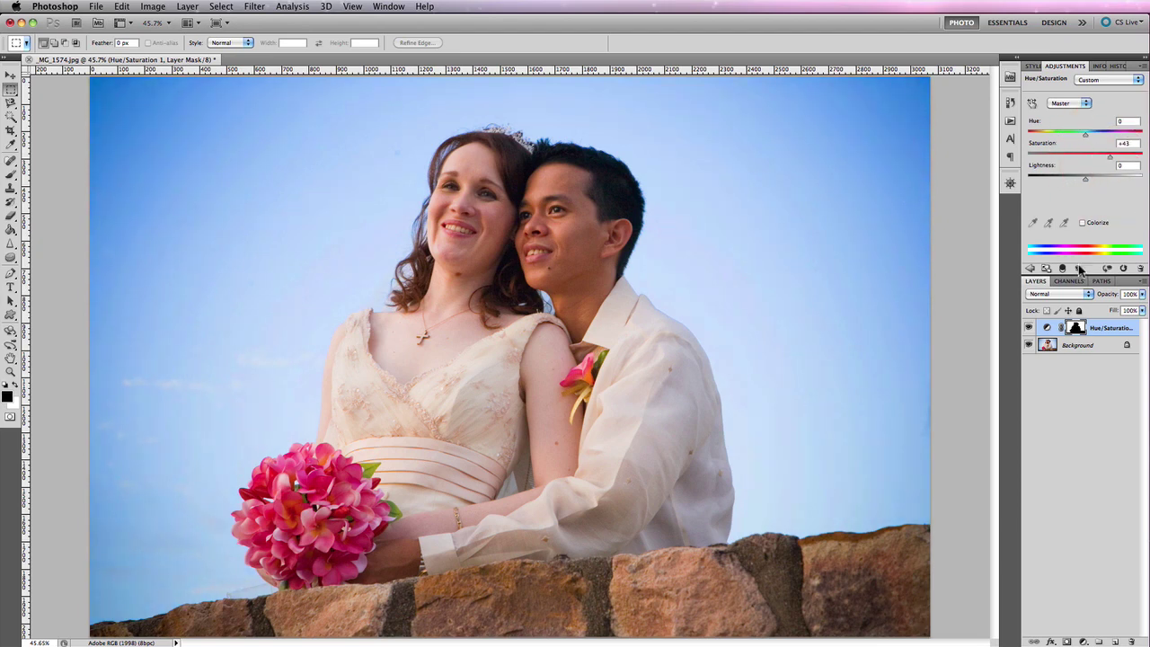
Reload the sky selection from the Hue/Saturation mask, add a Curves adjustment layer, and darken the RGB curve to input 145, output 108
left_click(1075, 330, "super")
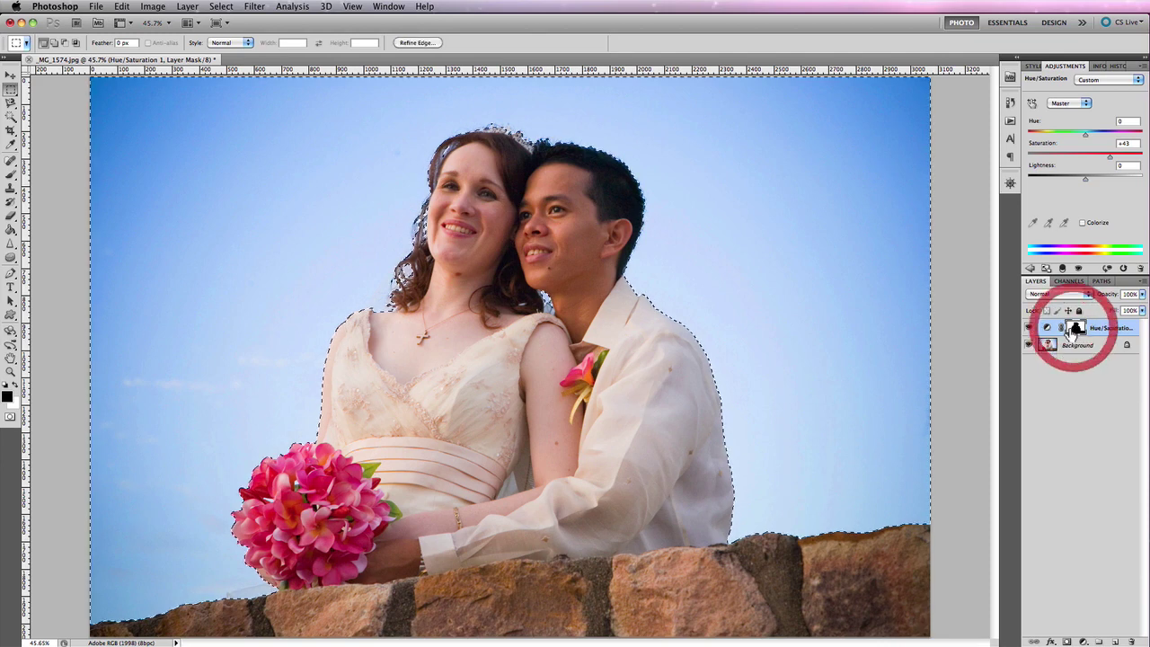
left_click(182, 6)
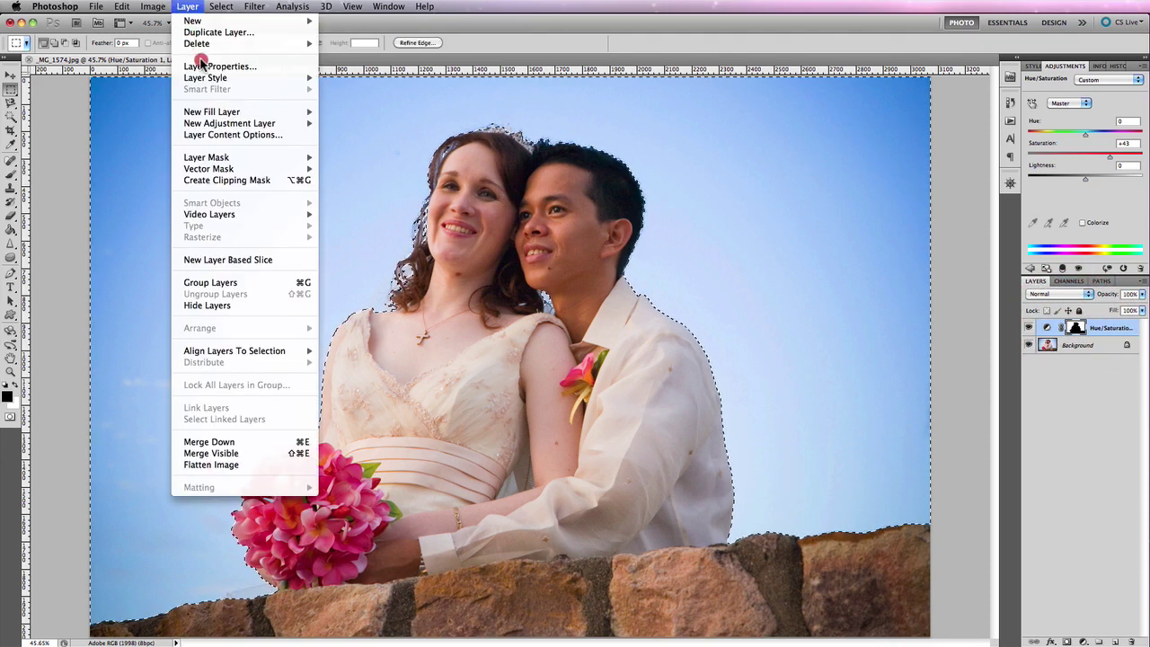
mouse_move(217, 123)
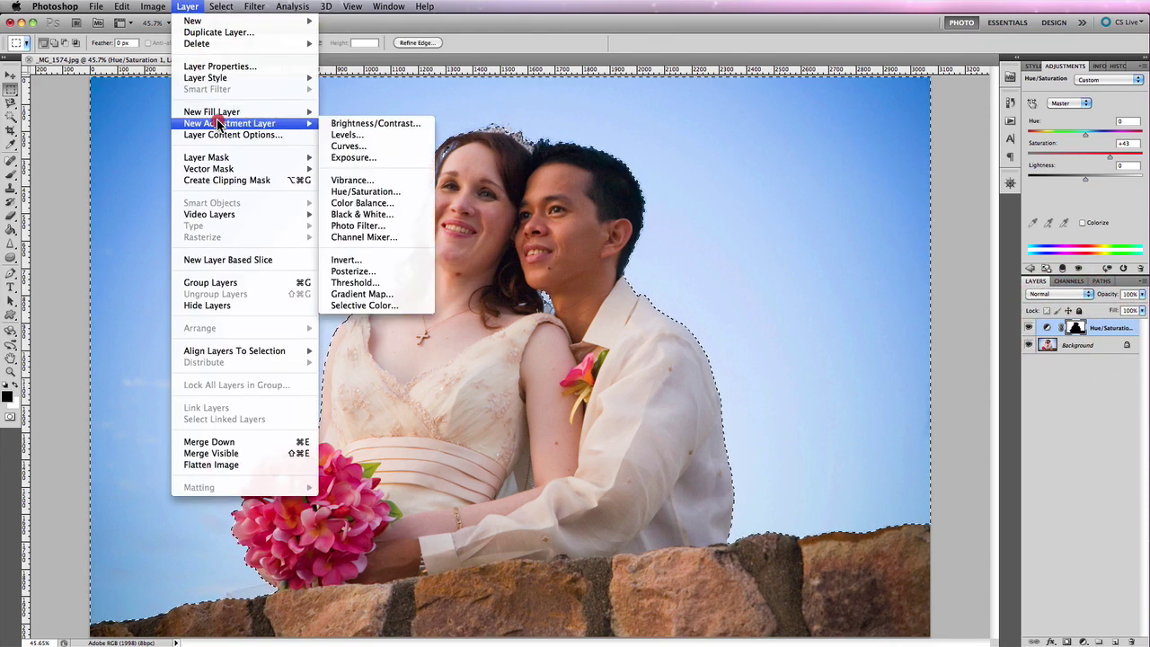
left_click(371, 147)
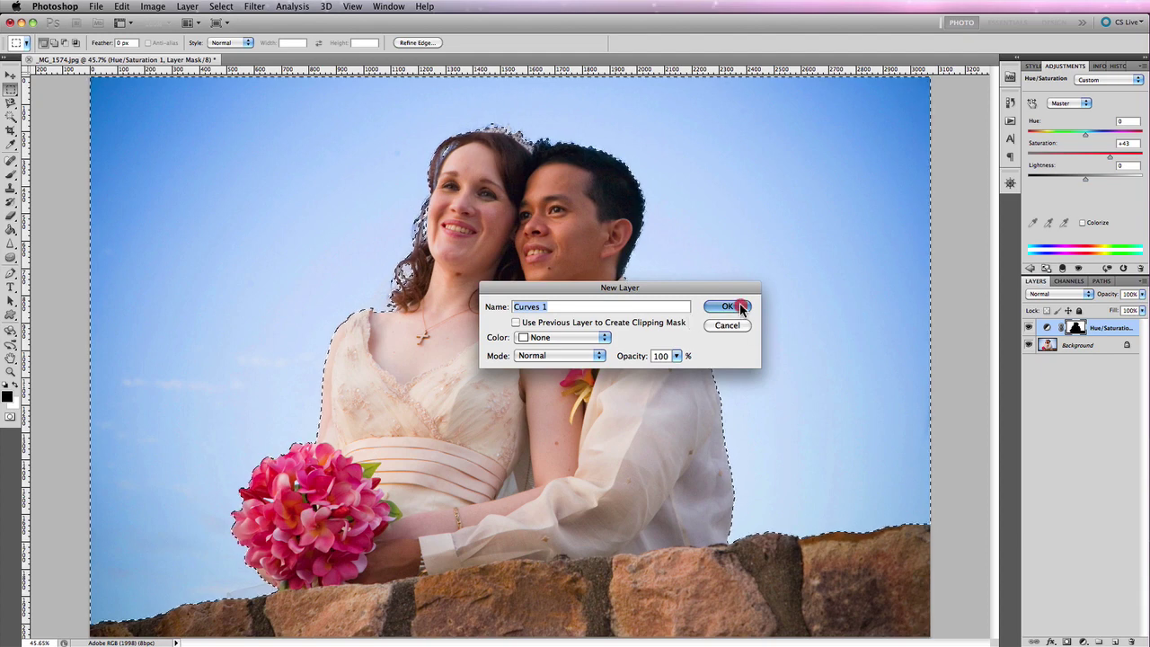
left_click(739, 302)
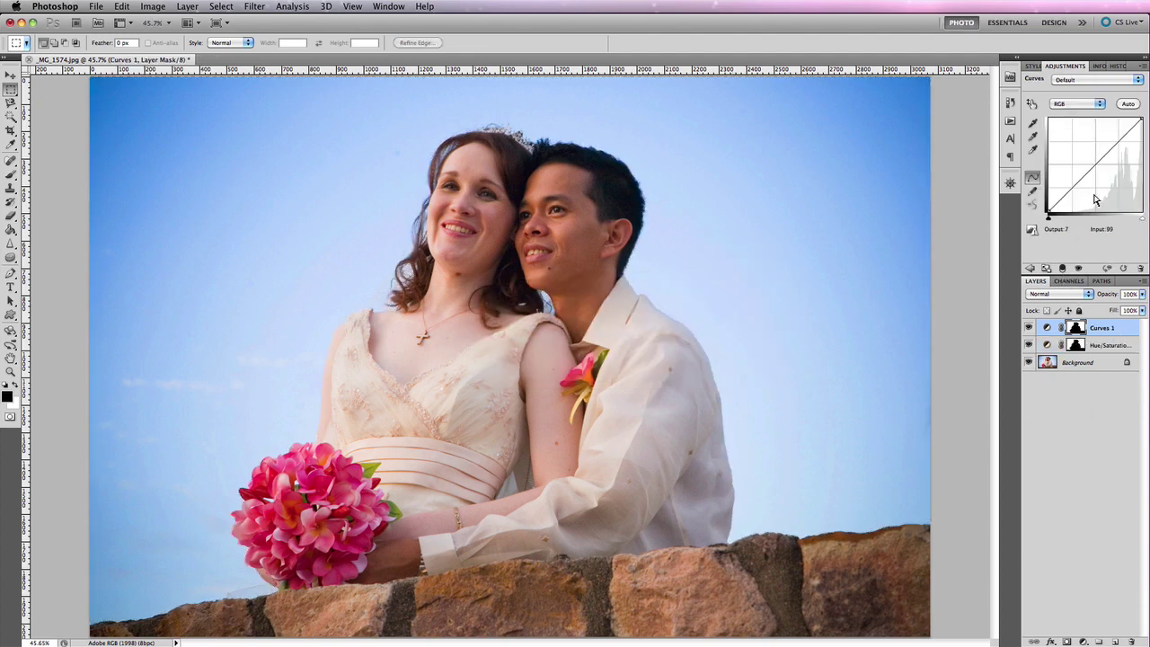
mouse_move(1090, 167)
left_mouse_down()
mouse_move(1078, 159)
mouse_move(1101, 171)
left_mouse_up()
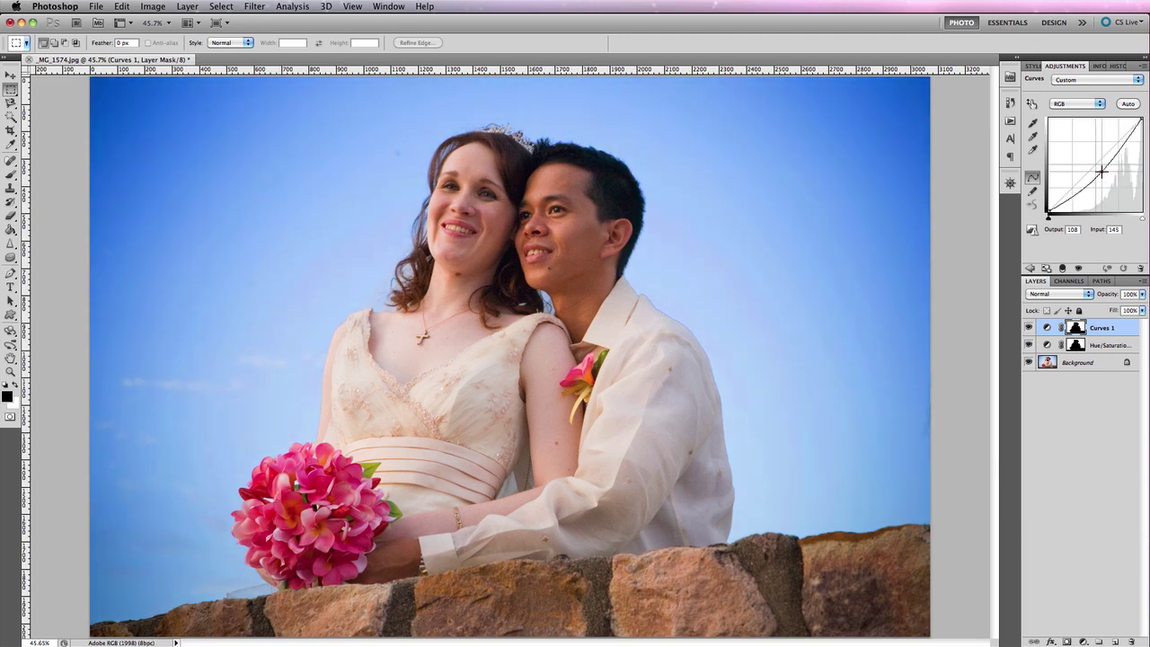
left_click(1101, 171)
Examine the mask edges around the bride's curls, the tiara, and the groom's hair and collar at 100% and 200% view
left_click(10, 371)
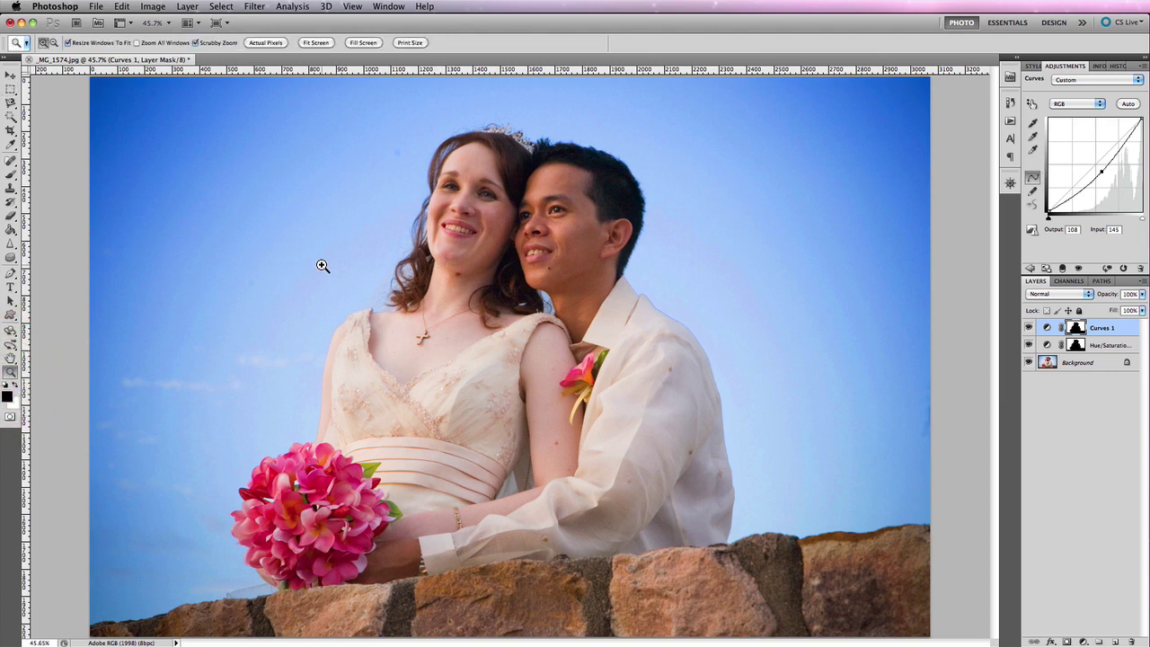
left_click(419, 225)
left_click(552, 401)
left_click(572, 445)
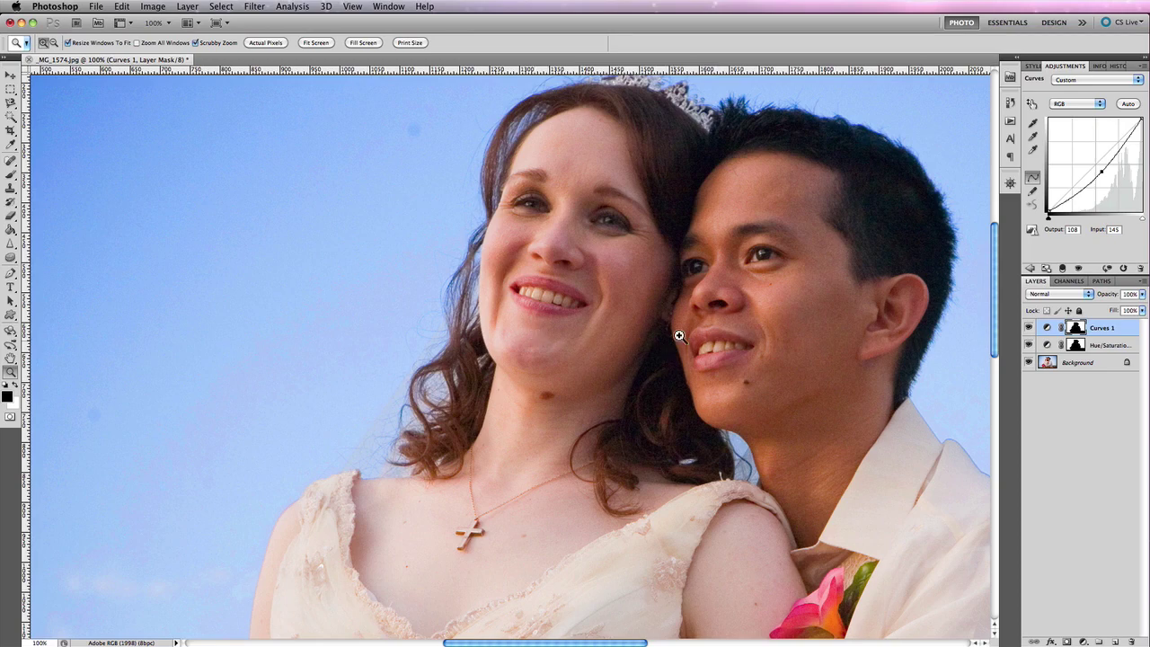
left_click_drag(692, 314, 639, 379)
left_click(424, 386)
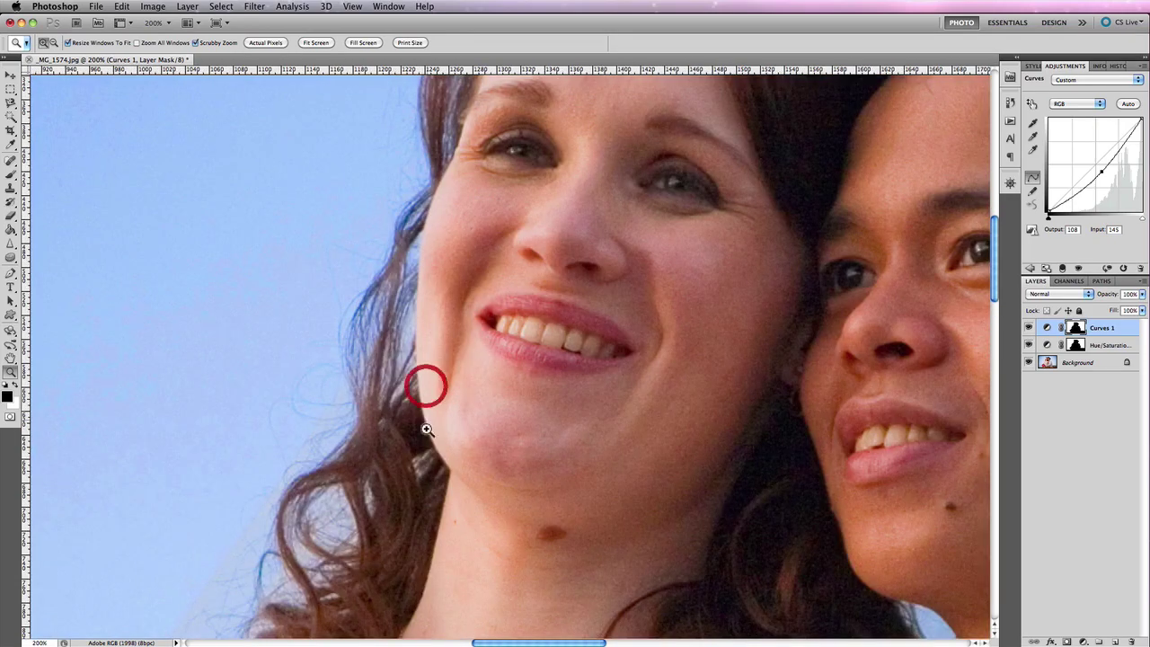
left_click_drag(418, 456, 474, 327)
right_click(384, 378)
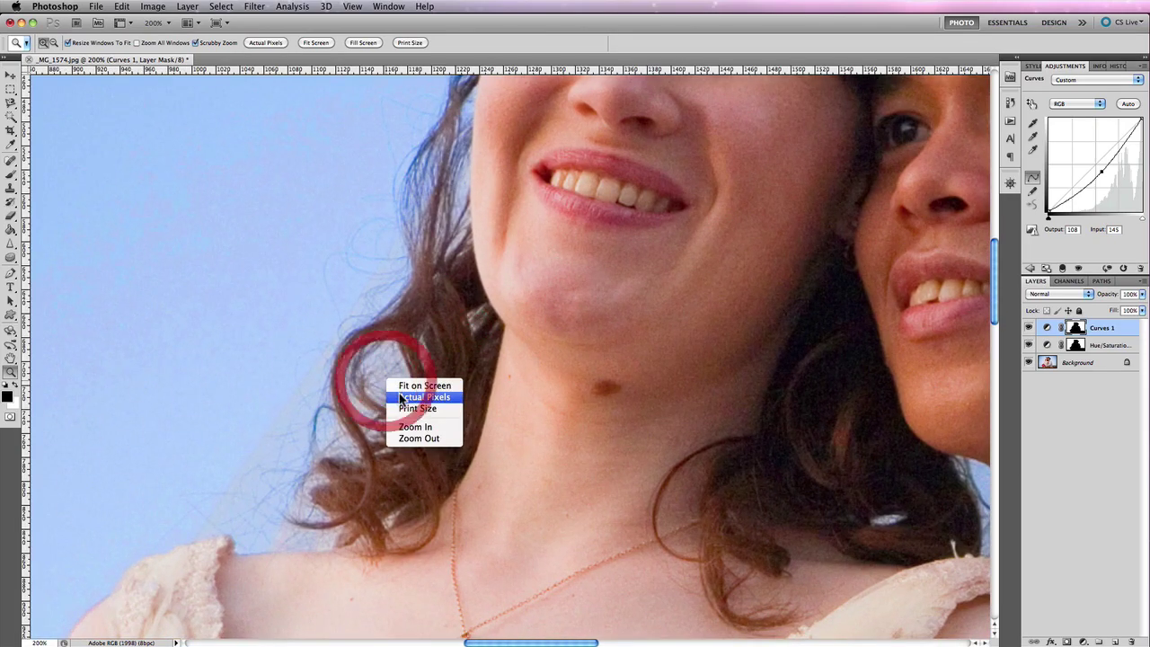
left_click(400, 395)
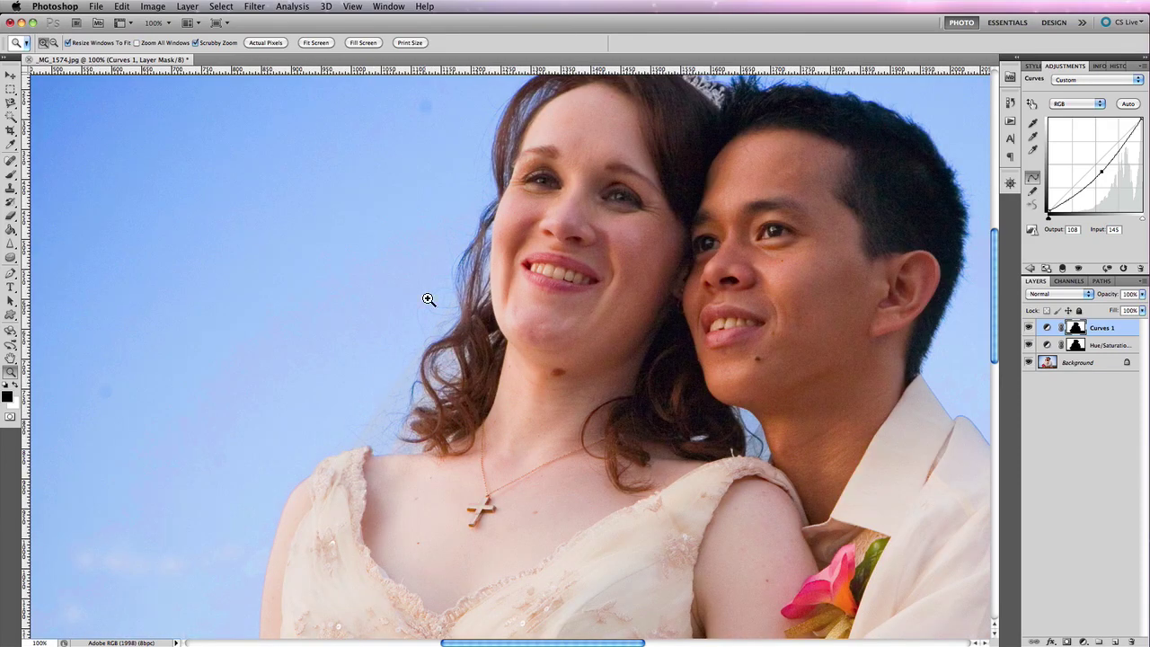
scroll(508, 308, "up", 5)
scroll(508, 308, "right", 4)
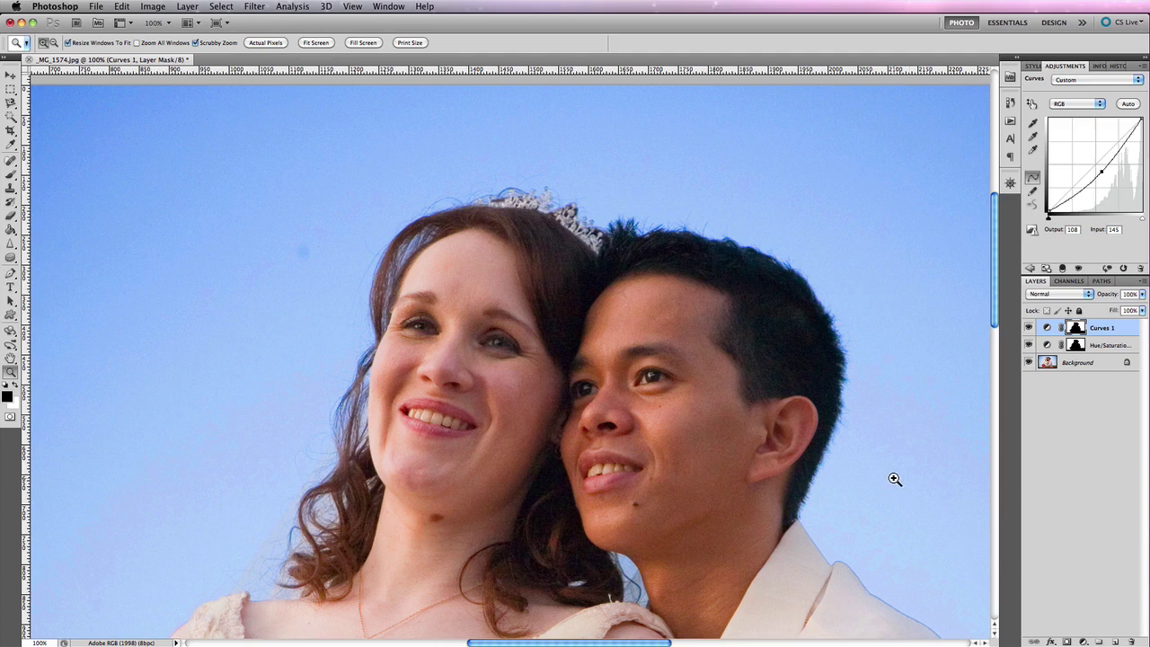
left_click_drag(862, 488, 793, 444)
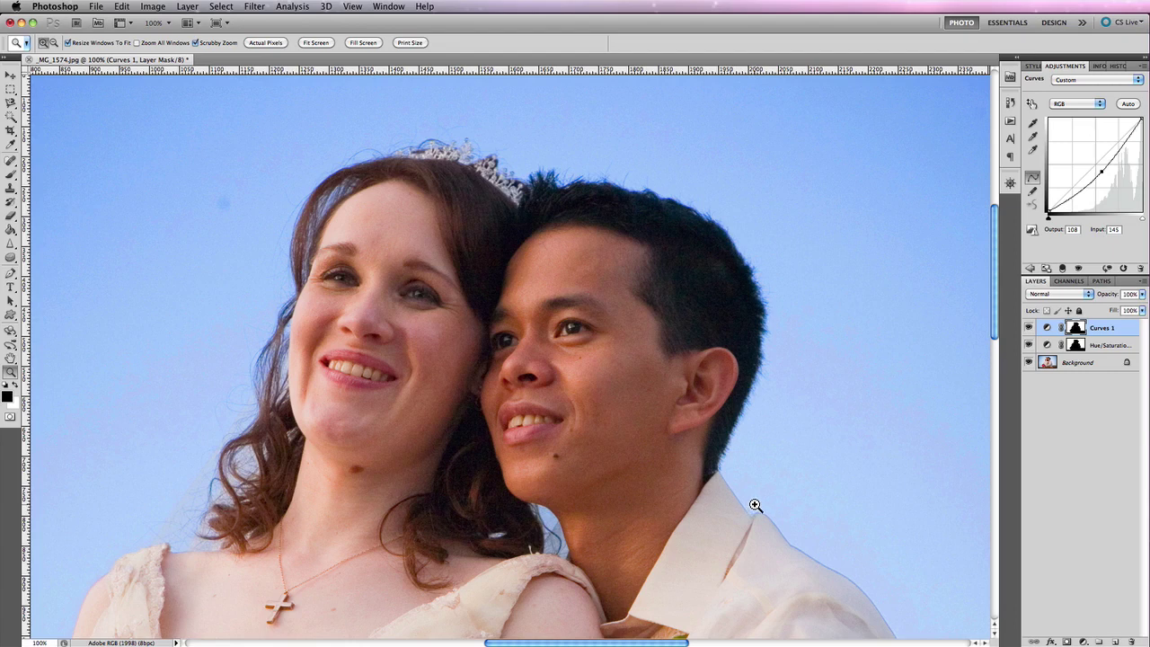
Compare the sky with the Hue/Saturation layer hidden and shown, leave the layer visible, and fit the image on screen
left_click(1028, 346)
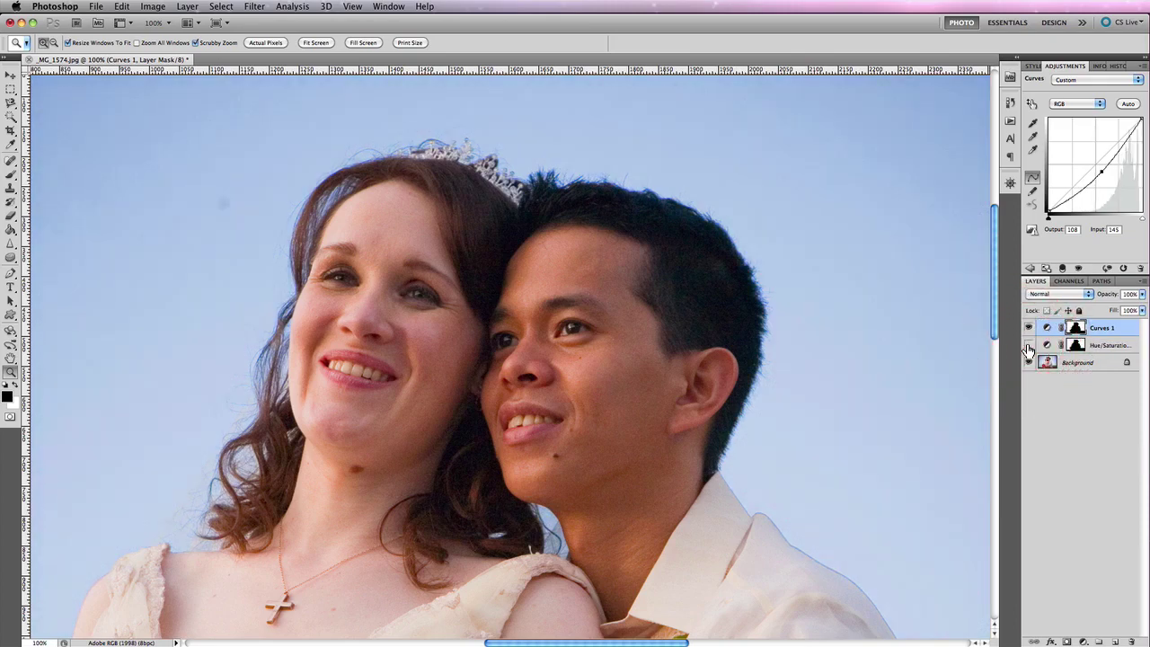
left_click(1028, 346)
left_click(1029, 345)
left_click(1028, 346)
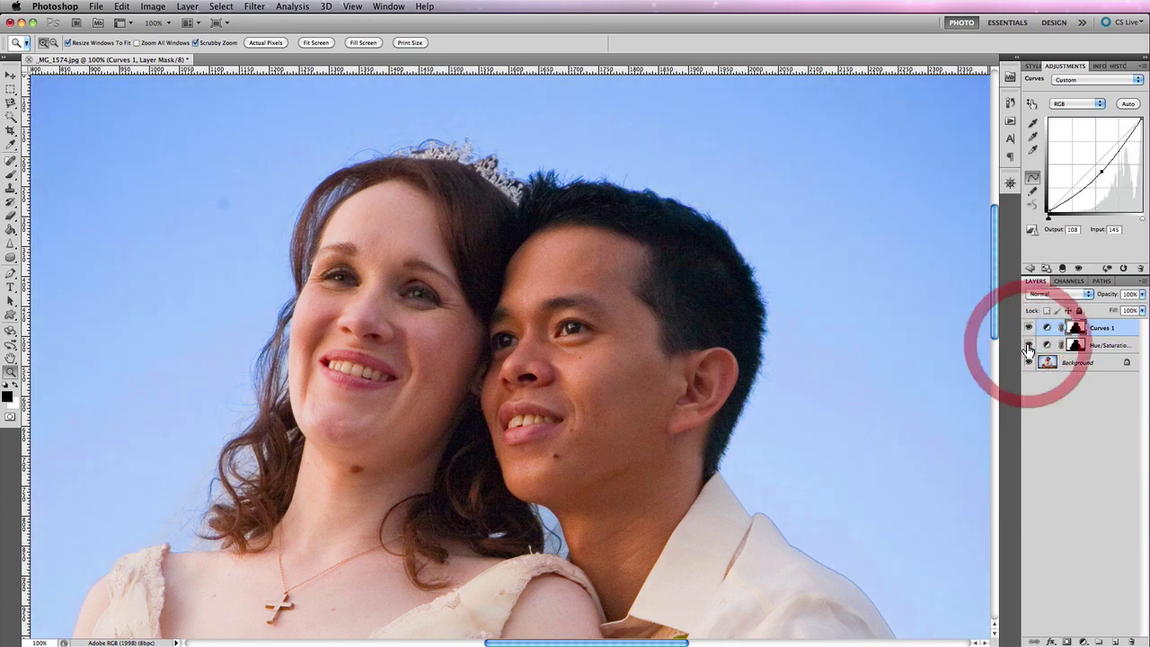
left_click(1028, 346)
left_click(1028, 346)
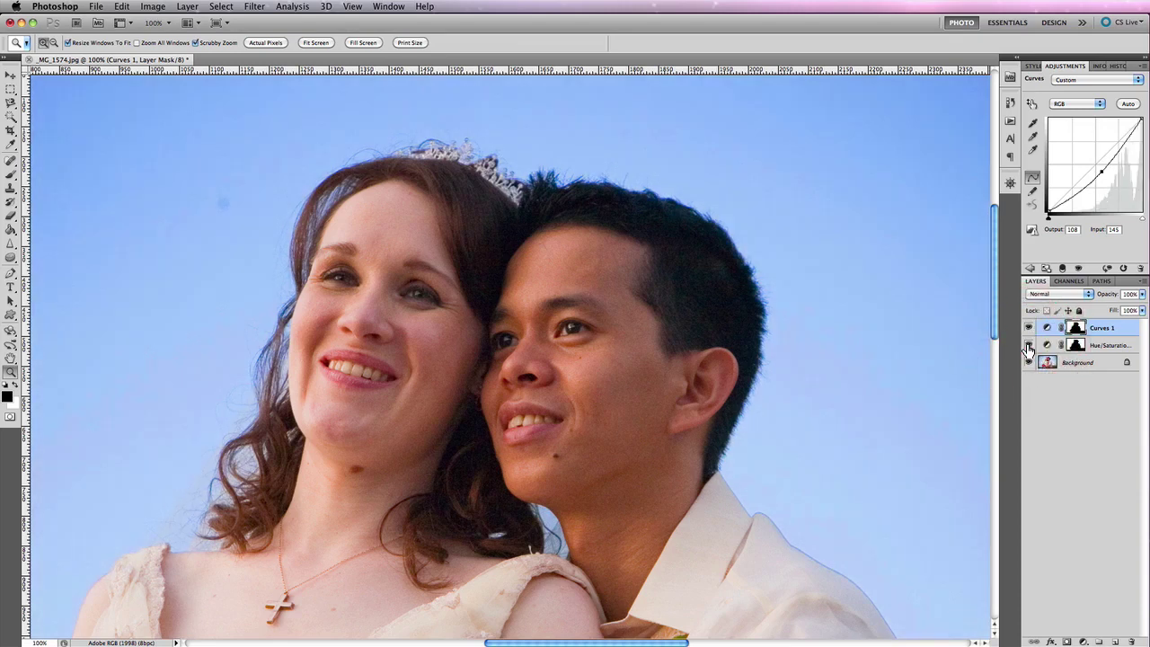
left_click(1028, 345)
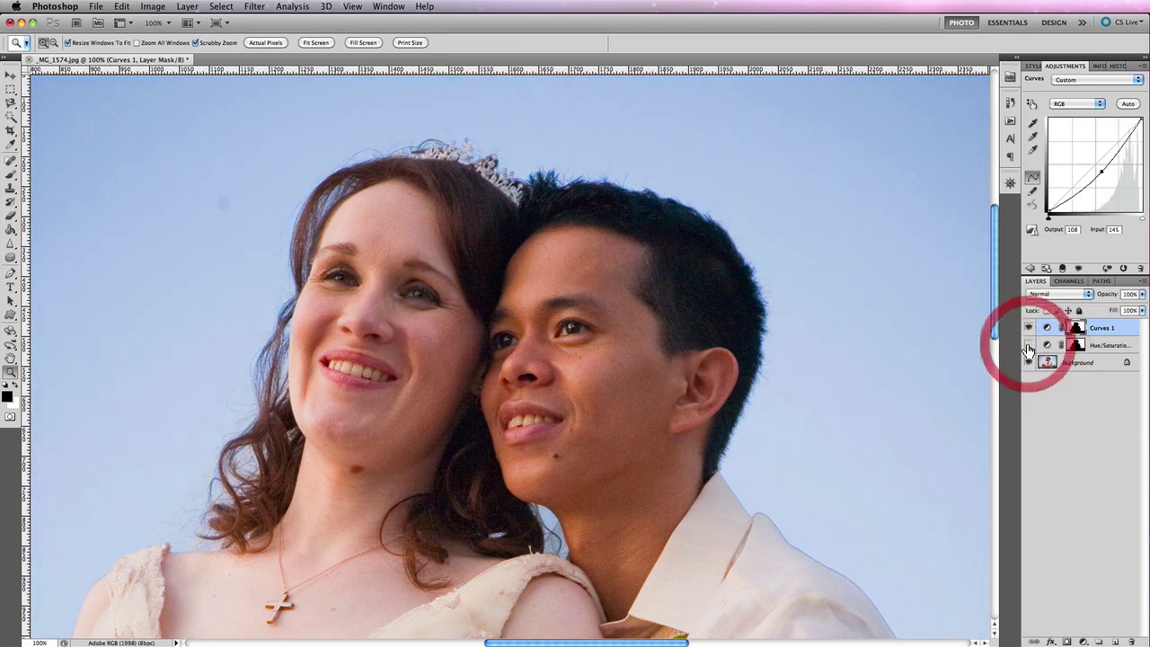
left_click(1028, 346)
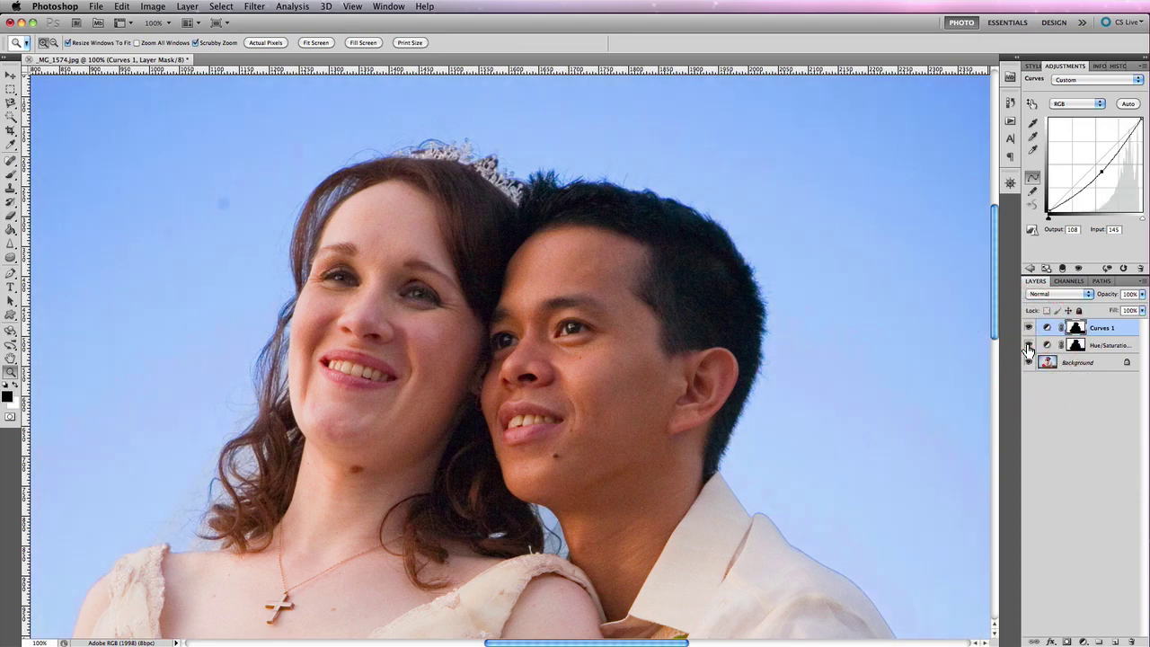
right_click(455, 321)
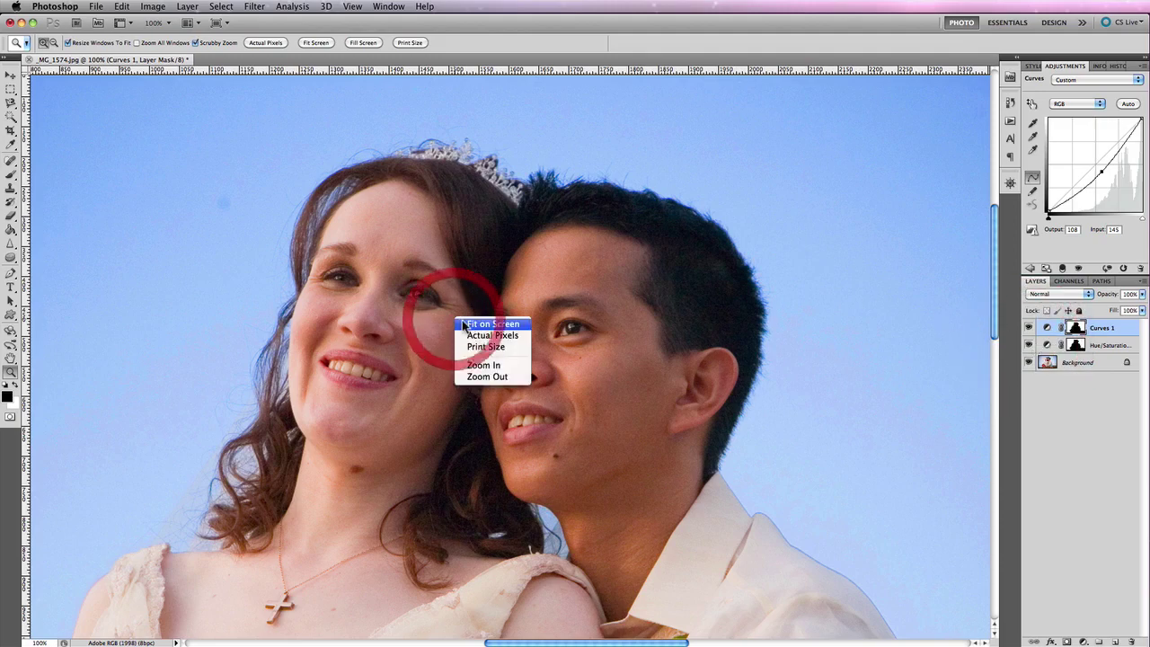
left_click(462, 321)
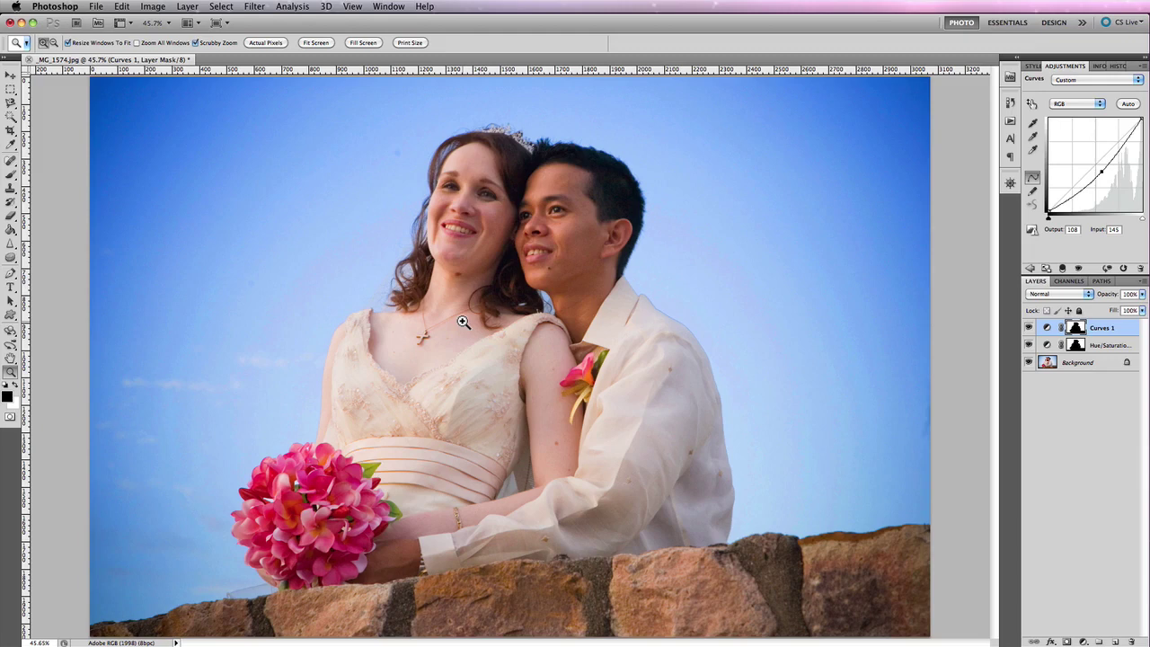
View the Blue copy channel mask on its own, then return to the layer list
left_click(1065, 280)
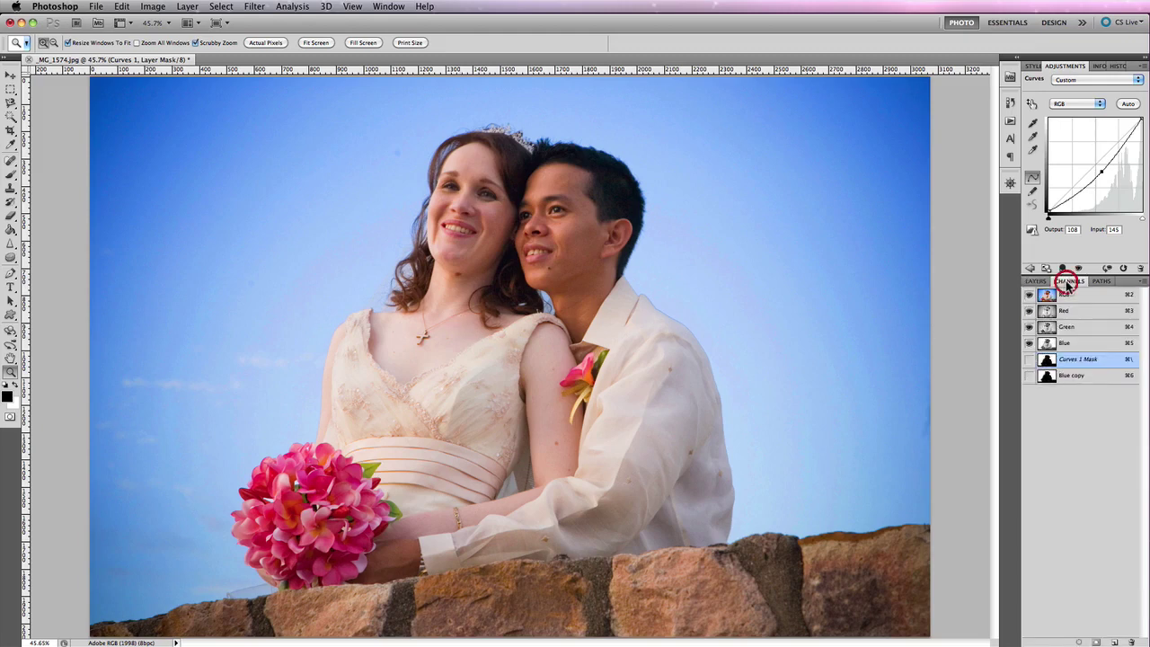
left_click(1072, 377)
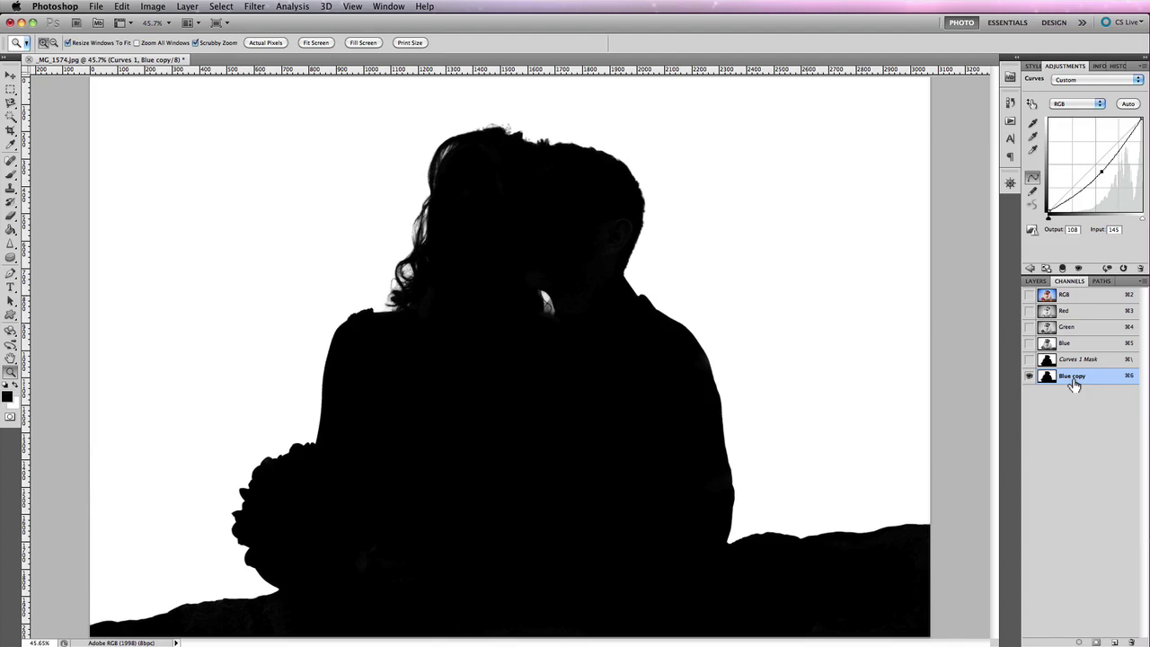
left_click(1037, 282)
Hide the Hue/Saturation layer and, with the Background layer active, draw a loose freehand Lasso selection around the couple and bouquet
left_click(1064, 359)
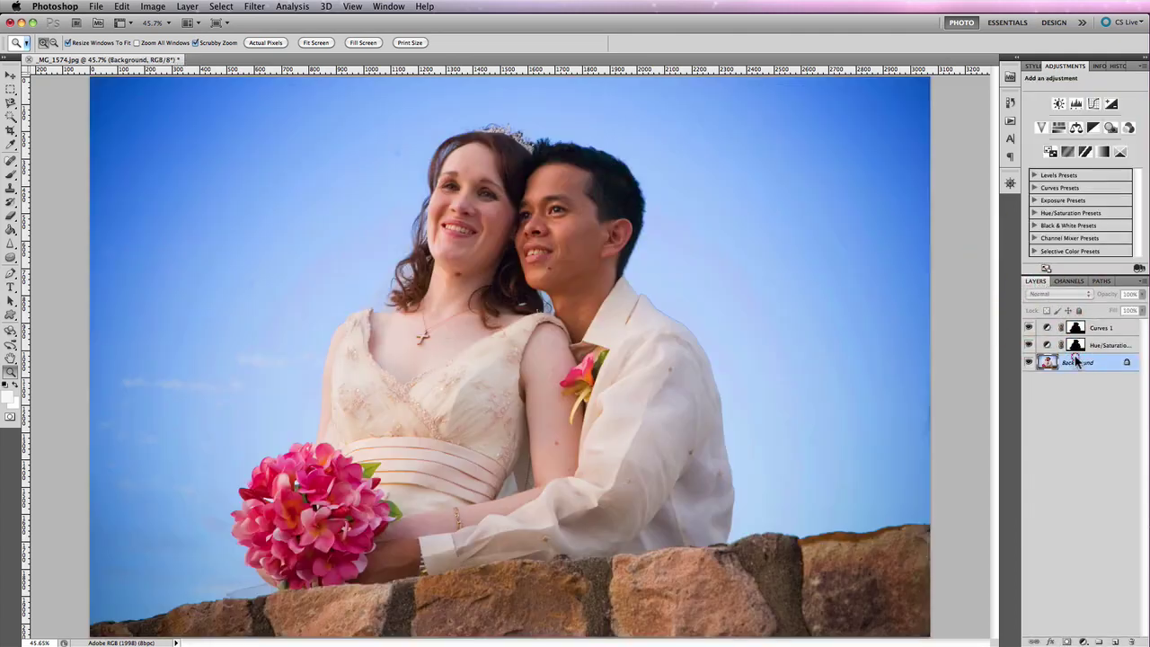
left_click(1029, 345)
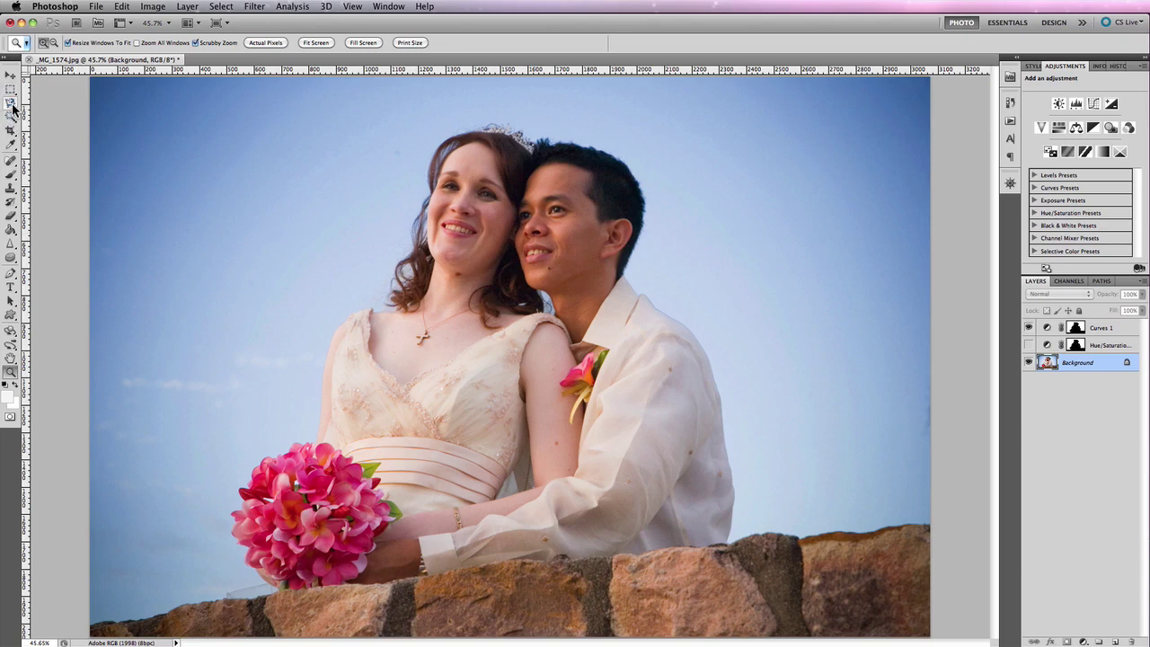
left_click(14, 105)
left_click_drag(13, 105, 40, 103)
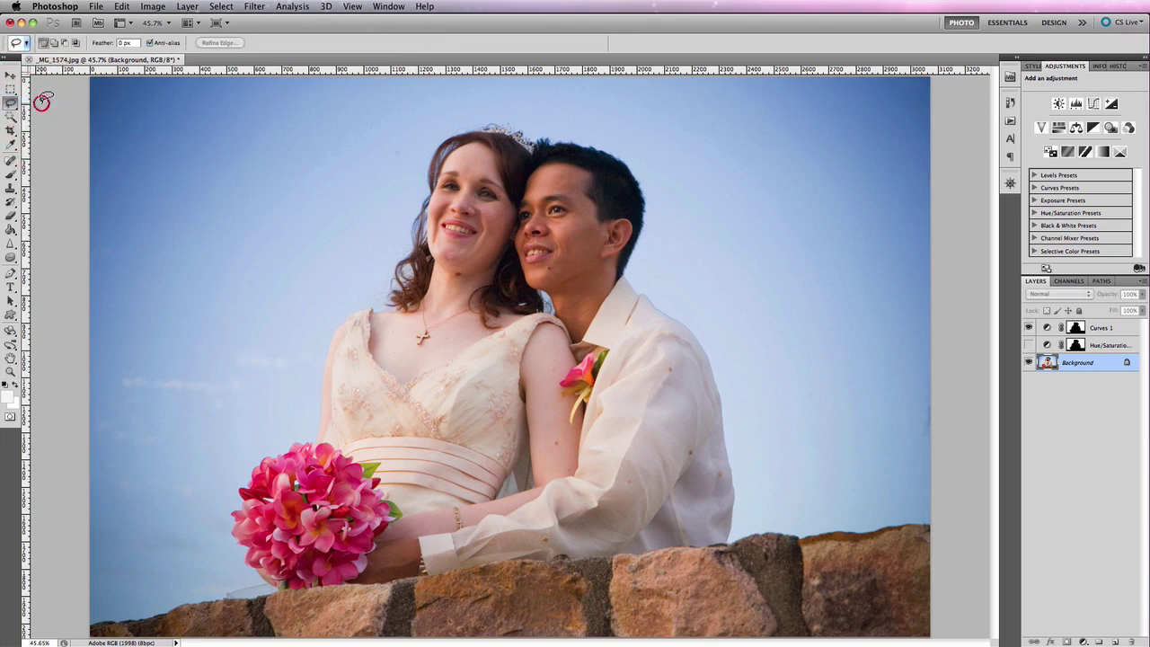
mouse_move(238, 585)
left_mouse_down()
mouse_move(208, 503)
mouse_move(307, 316)
mouse_move(389, 193)
mouse_move(456, 129)
mouse_move(644, 148)
mouse_move(707, 310)
mouse_move(735, 433)
mouse_move(739, 557)
mouse_move(554, 617)
mouse_move(370, 611)
mouse_move(230, 579)
left_mouse_up()
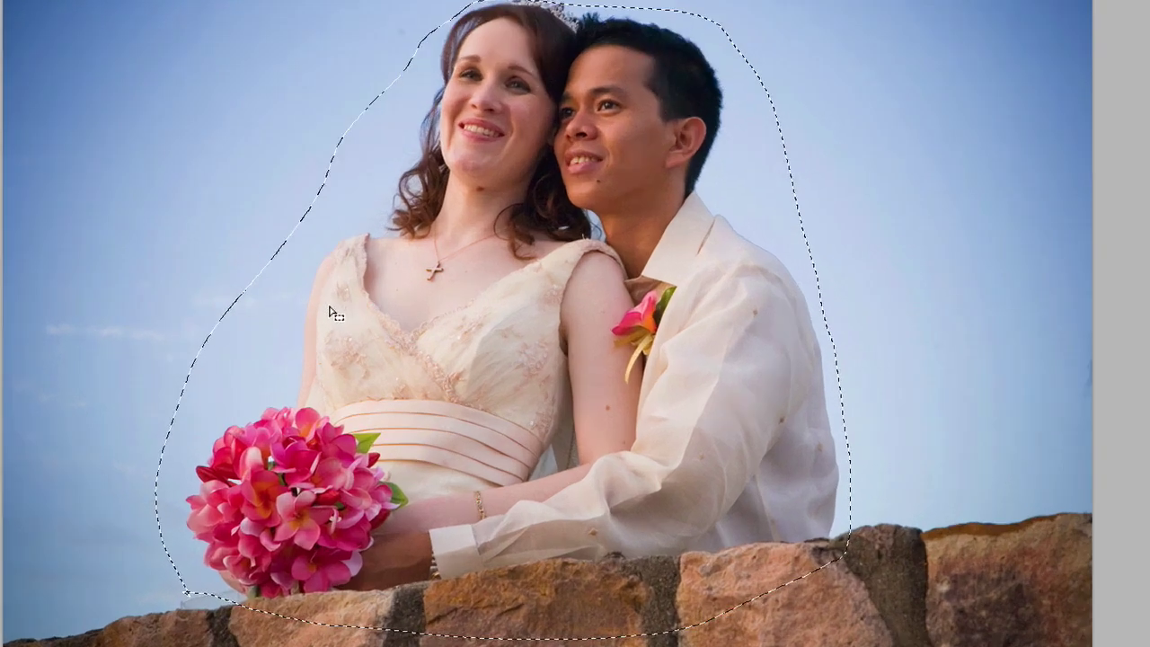
Save the lasso selection in _MG_1574.jpg as a new channel named Rough Selection
right_click(341, 364)
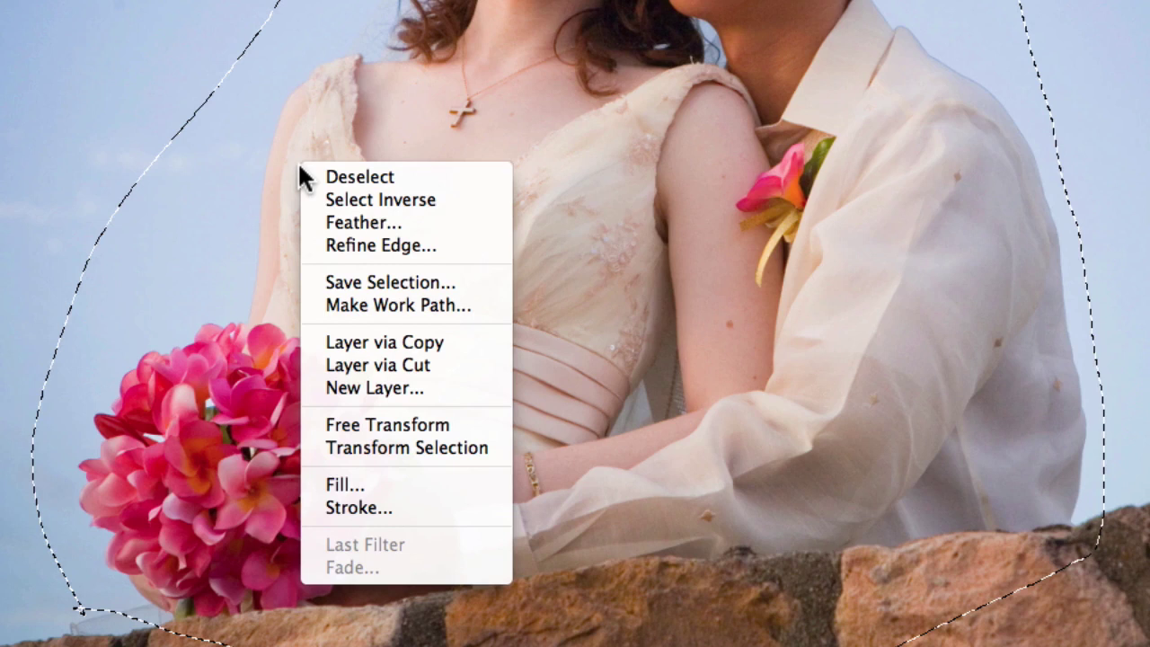
left_click(404, 282)
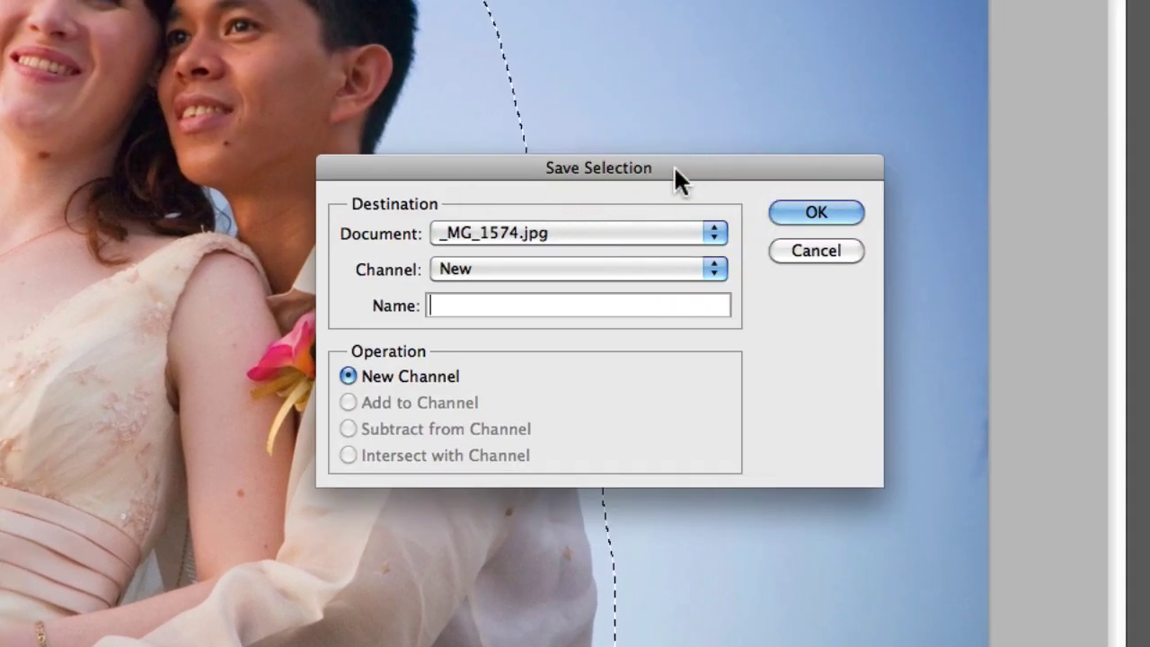
left_click(645, 235)
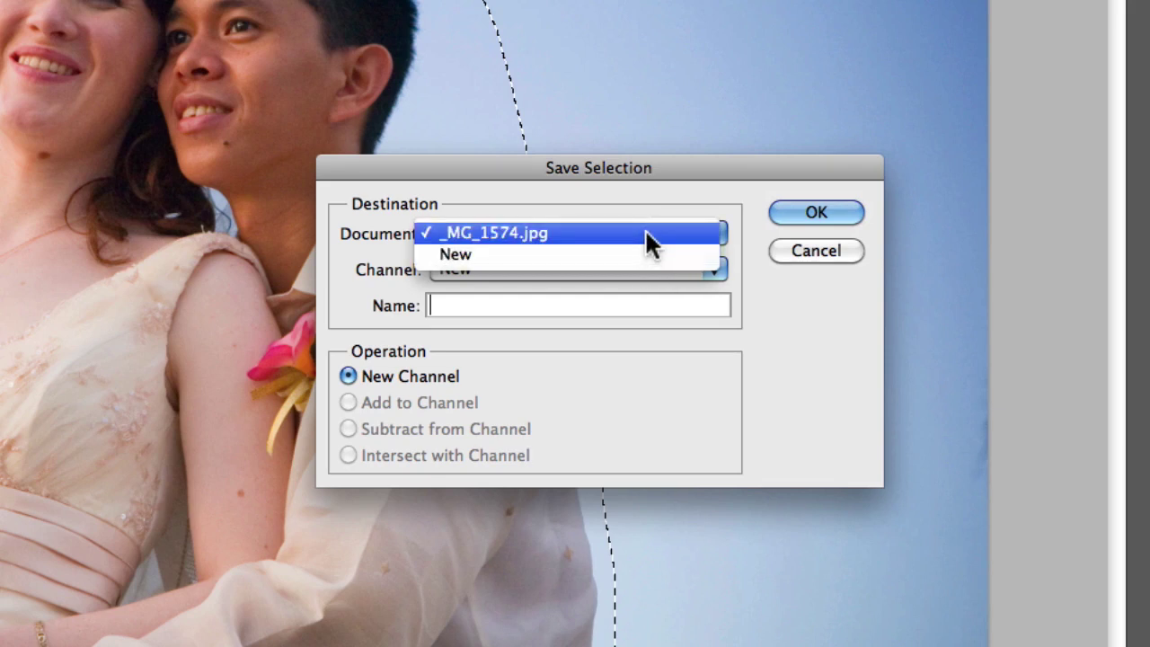
left_click(649, 192)
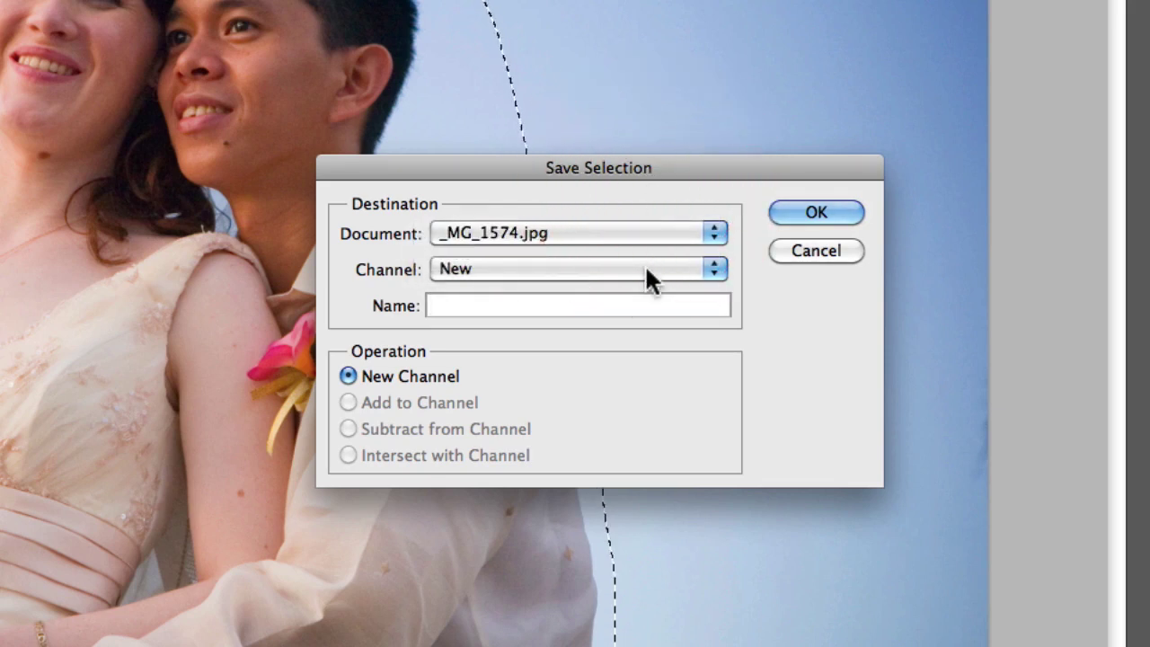
left_click(644, 268)
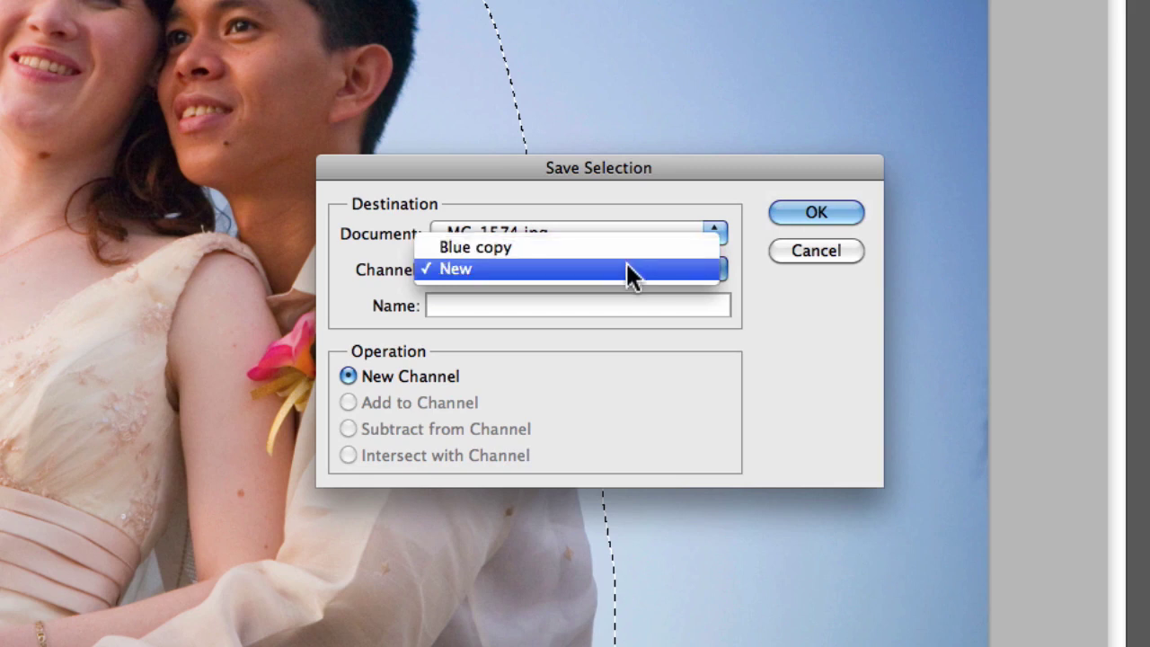
left_click(626, 265)
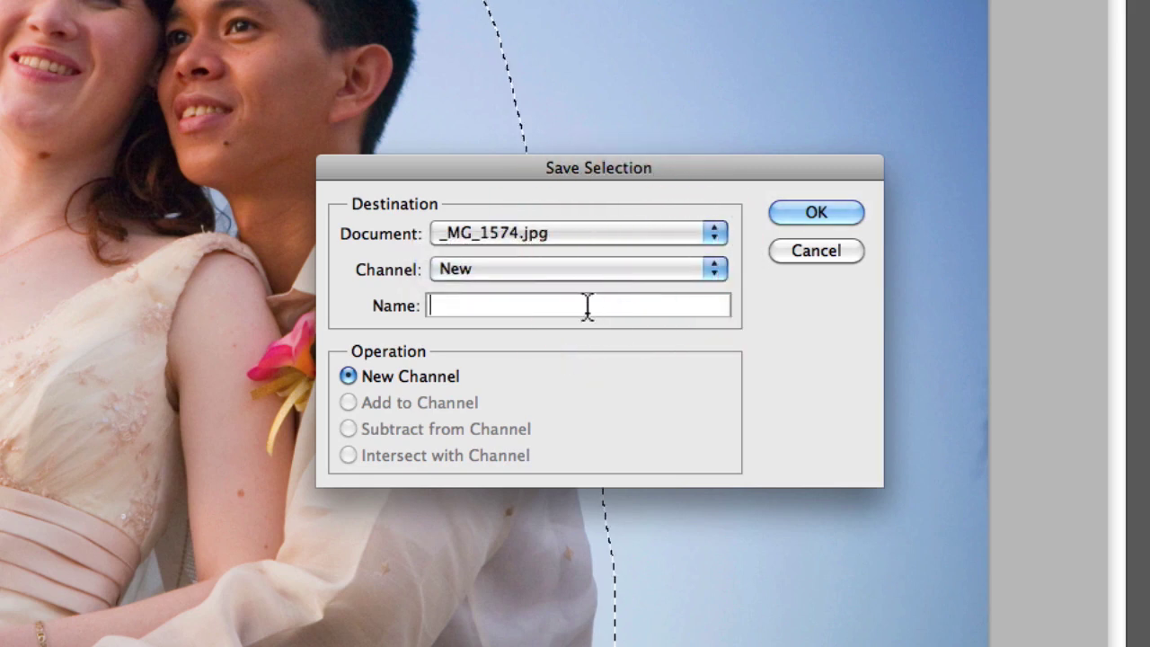
type("Rough S")
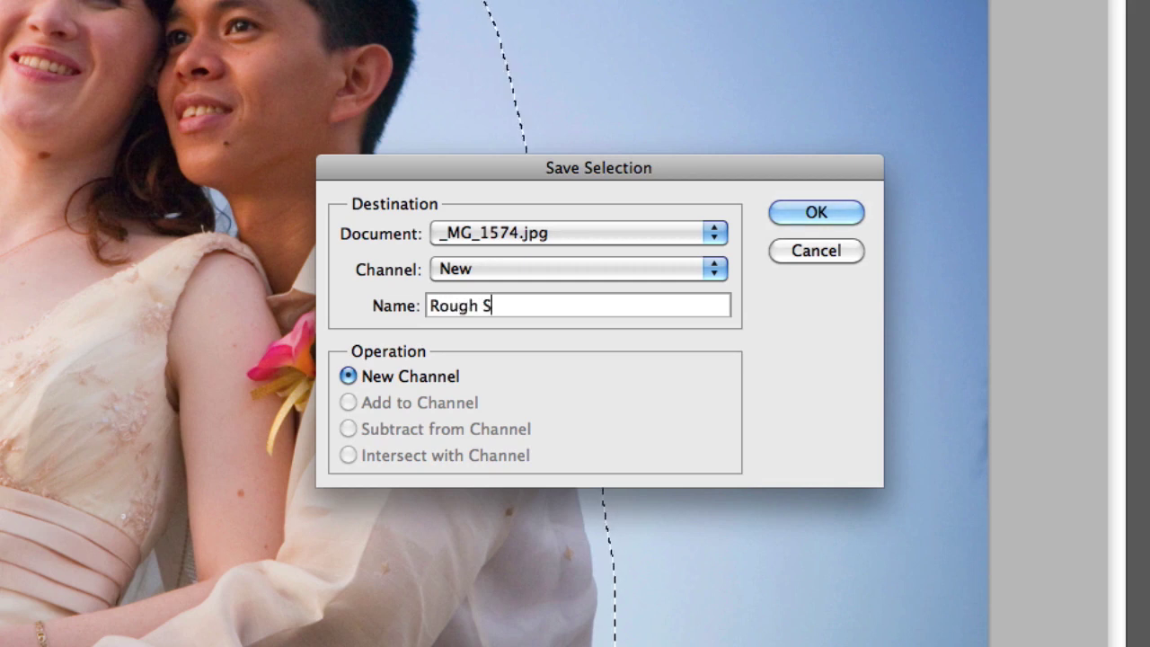
type("election")
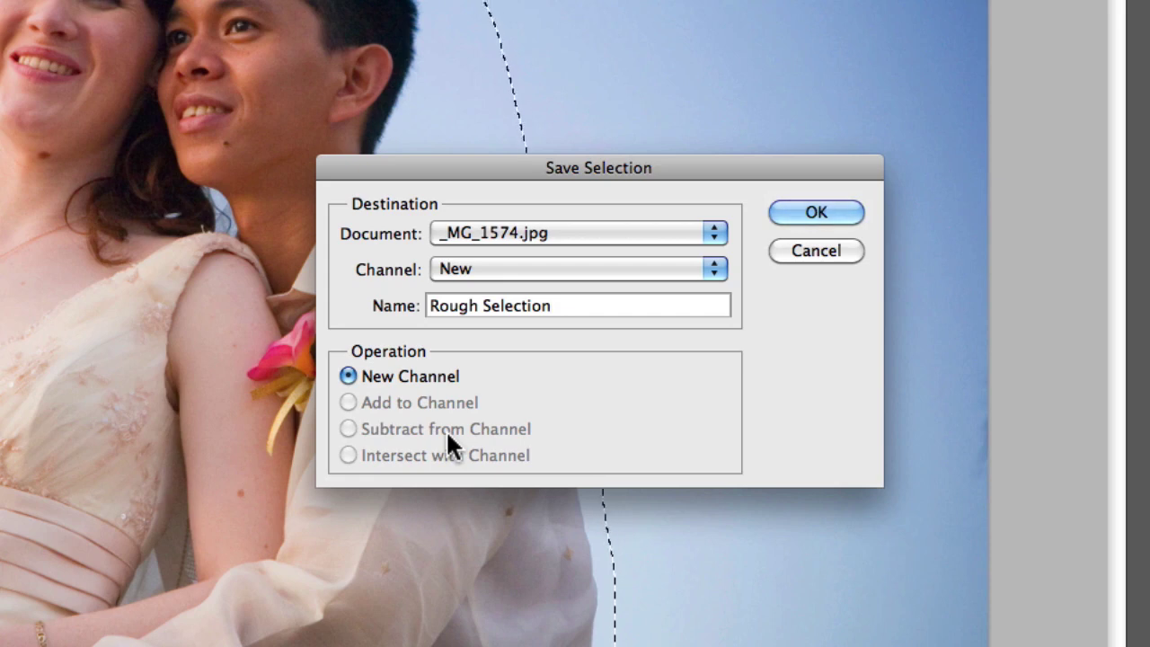
left_click(816, 212)
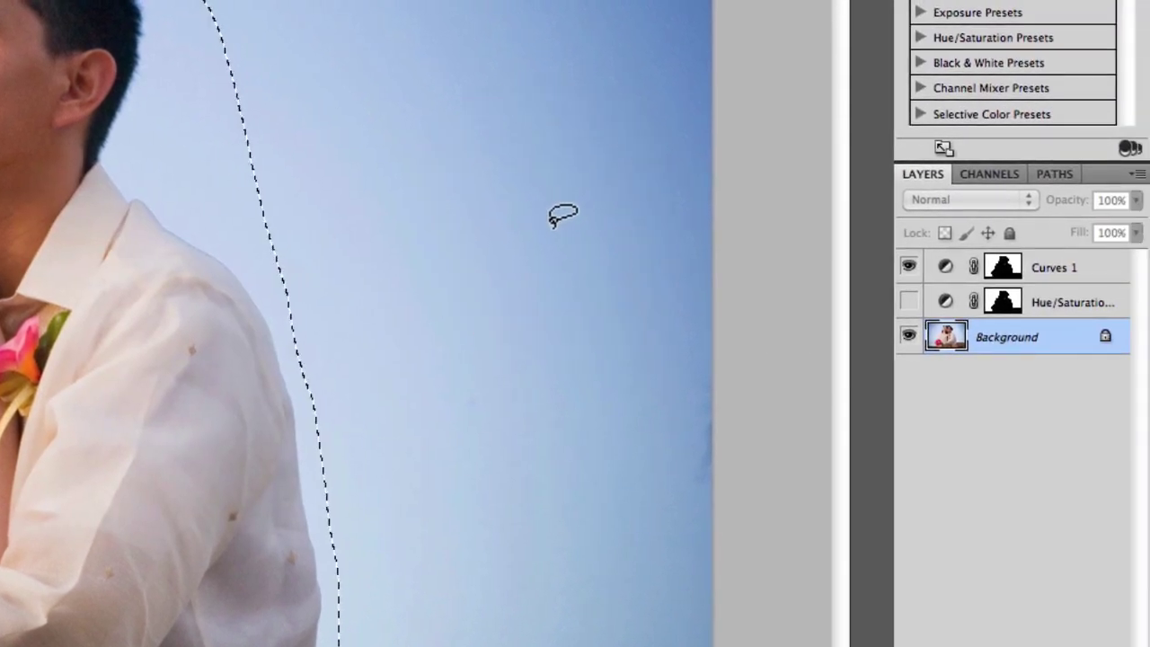
Display the Rough Selection channel on its own and show it as an overlay on the RGB image
left_click(984, 173)
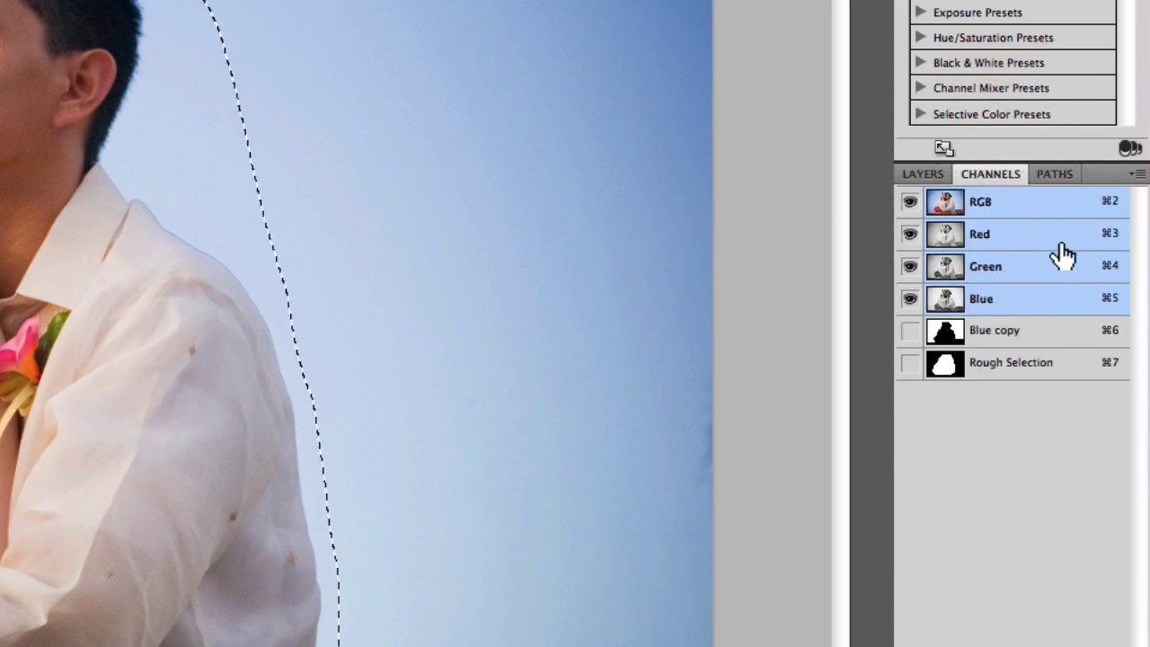
left_click(1032, 368)
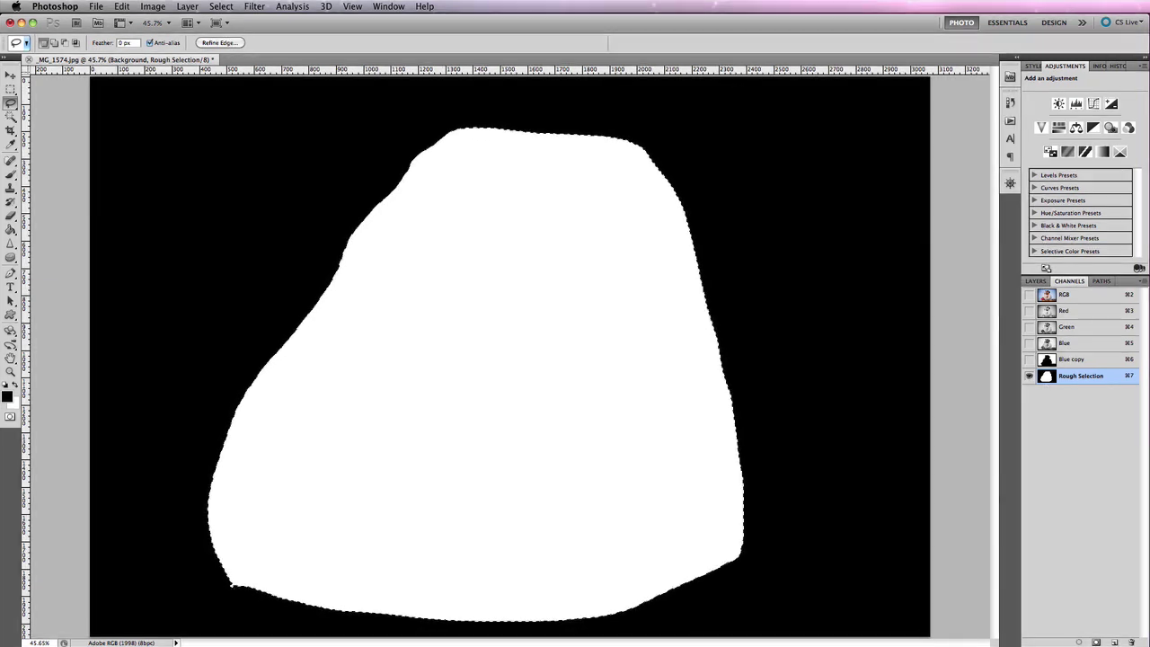
left_click(1029, 294)
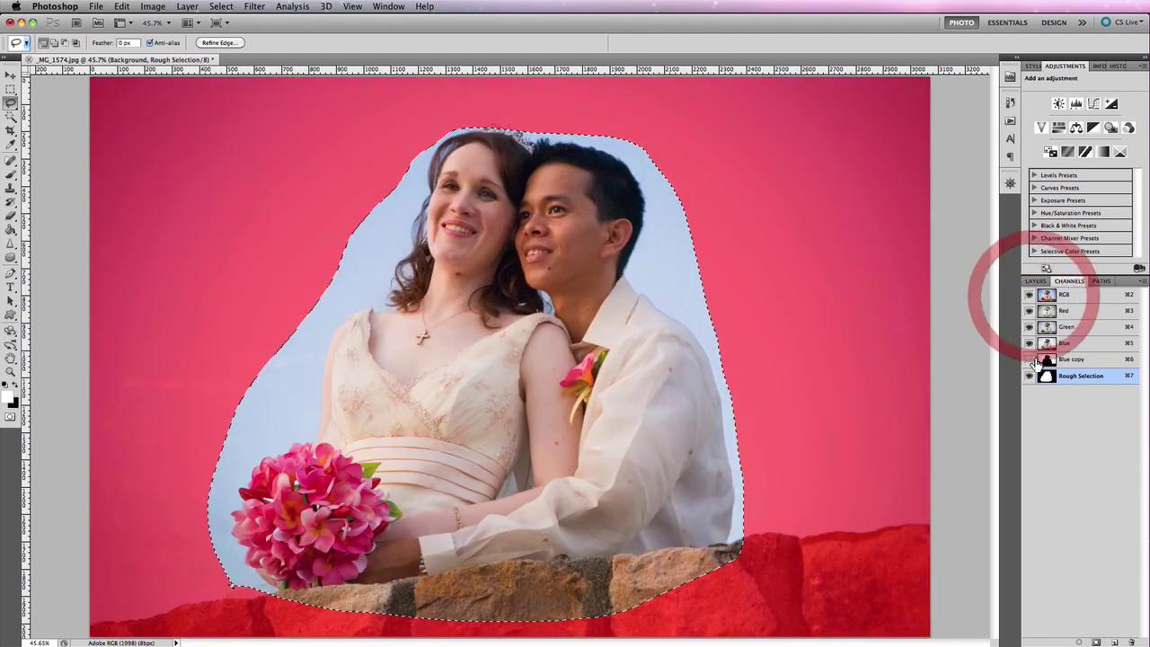